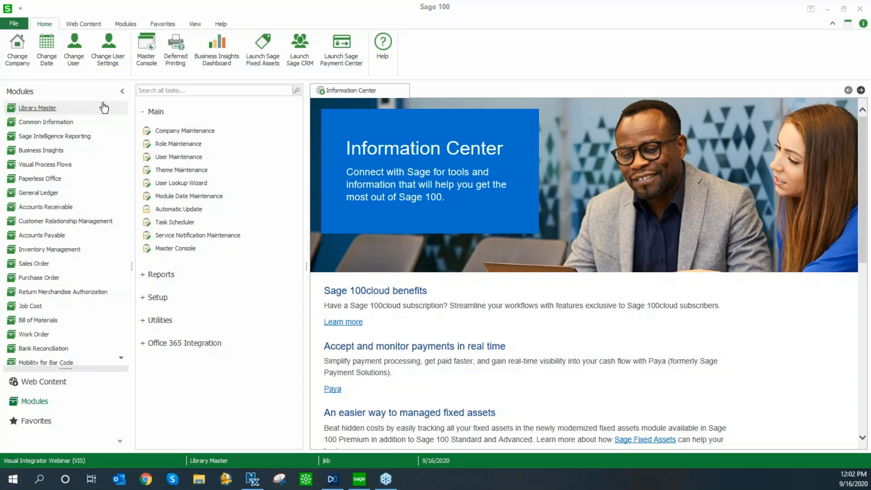
Open the File Layouts and Program Information page from the Information Center's Resources
scroll(89, 292, down, 5)
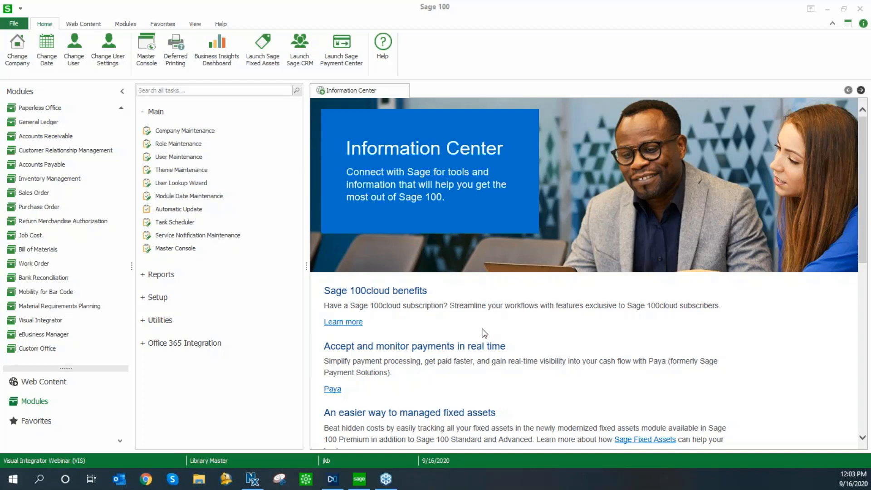
scroll(485, 333, down, 7)
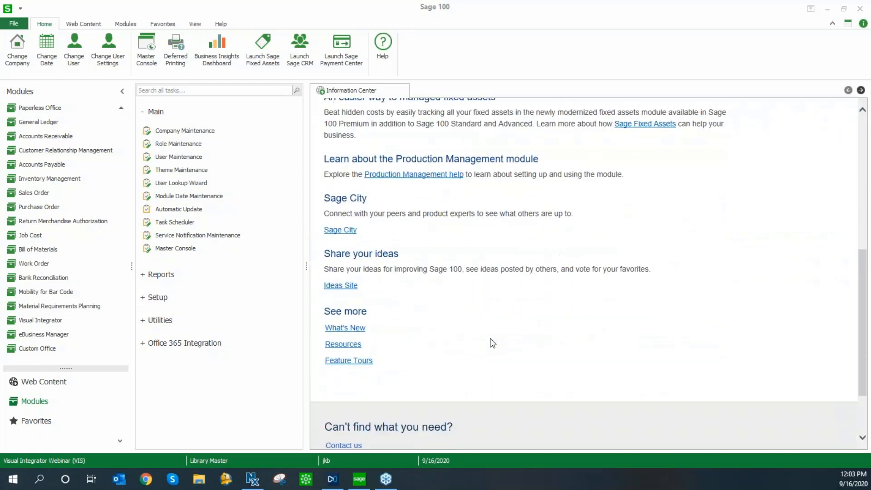
click(342, 345)
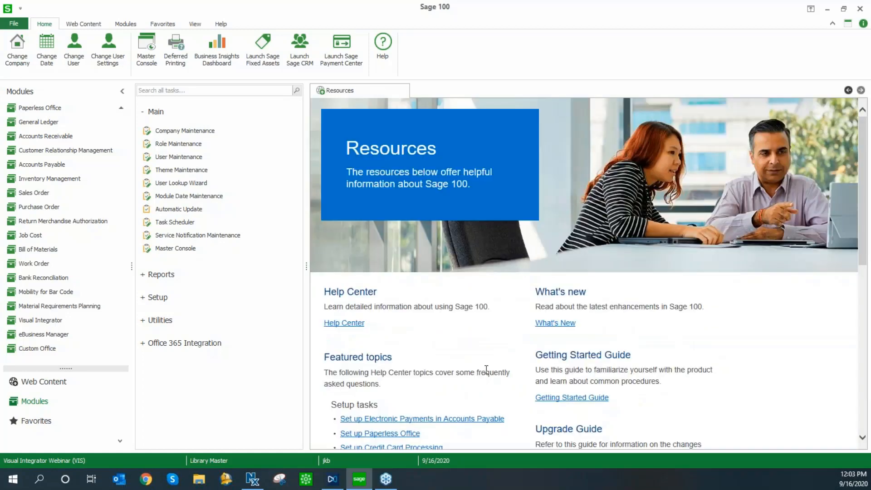
scroll(611, 306, down, 3)
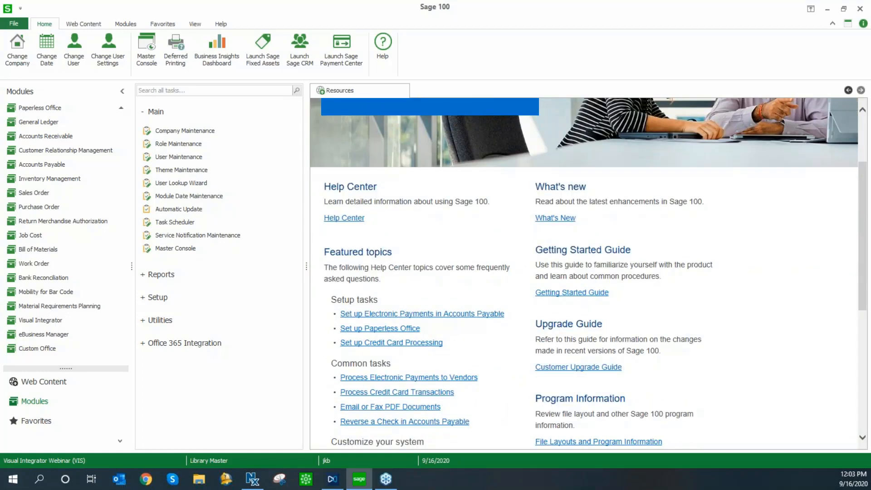
scroll(570, 295, down, 5)
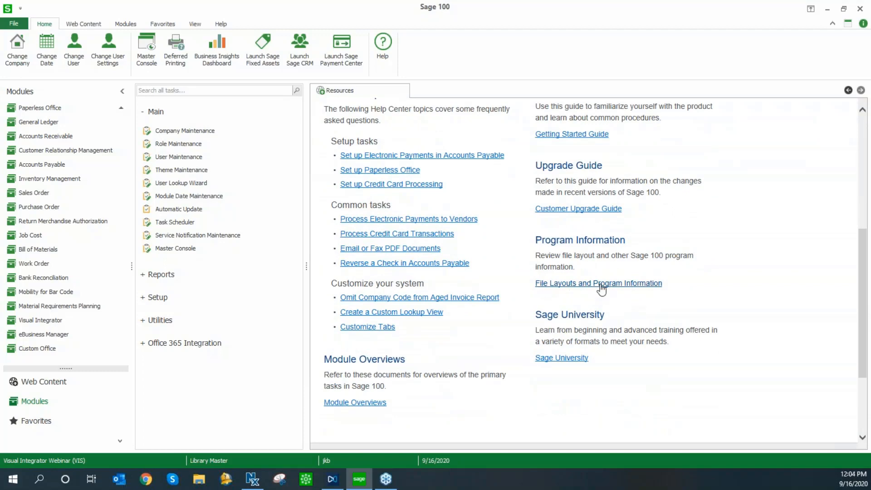
click(602, 285)
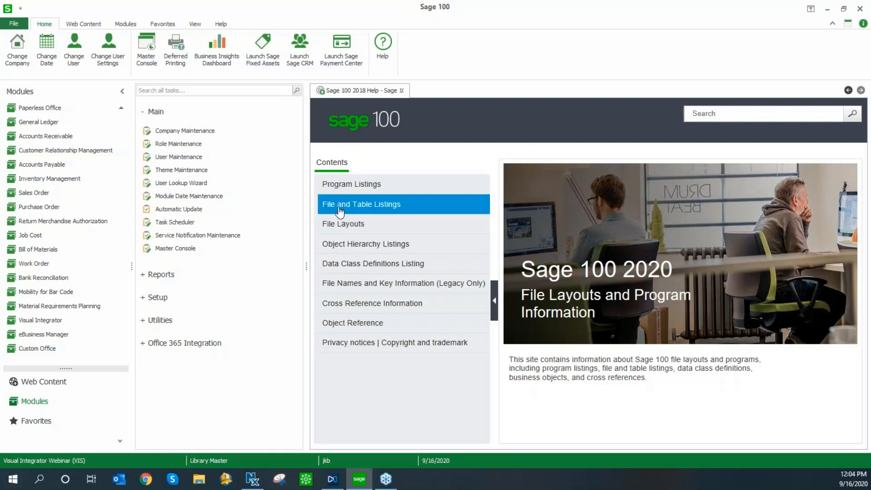
Browse the Accounts Receivable Table Listing under File and Table Listings, and return to the listings overview
click(340, 205)
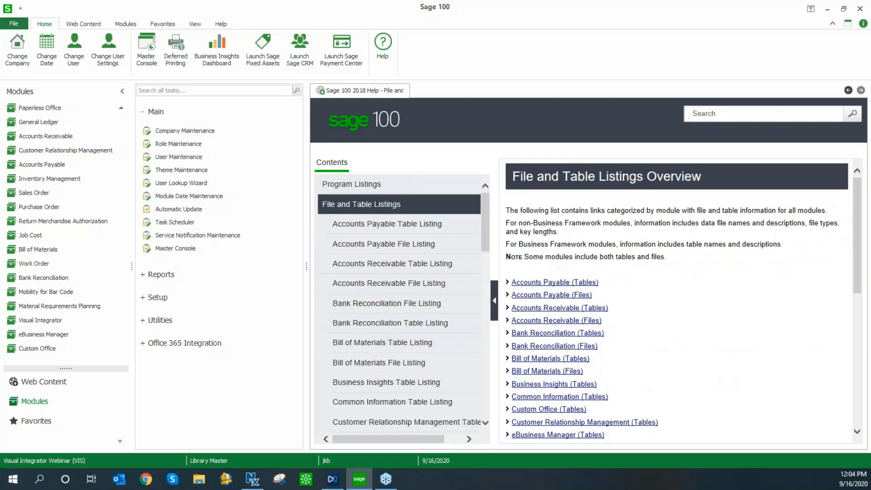
click(350, 269)
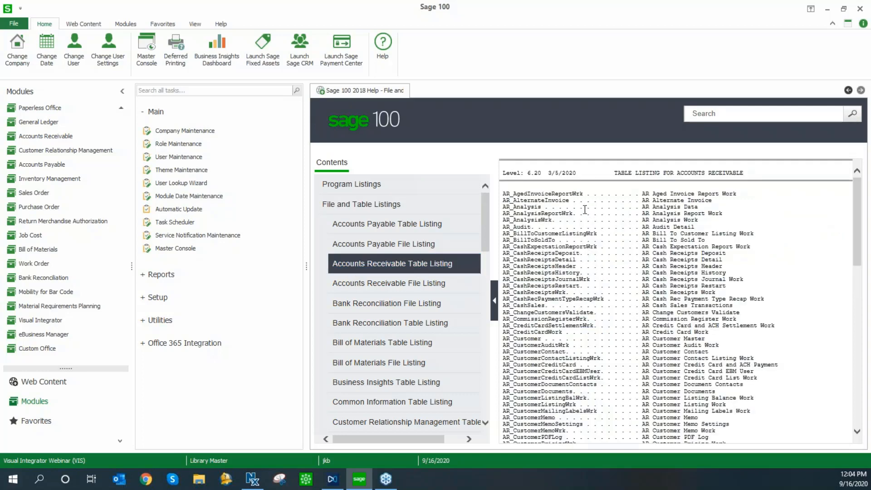
scroll(580, 310, down, 15)
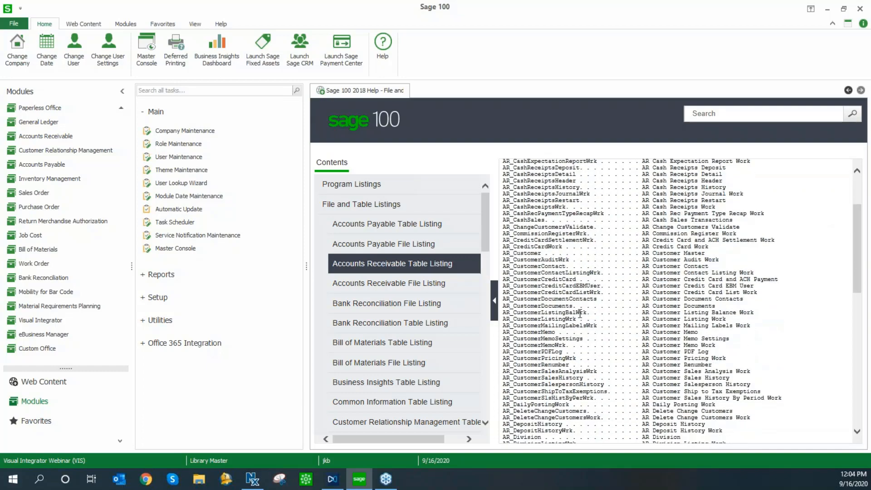
scroll(581, 312, down, 2)
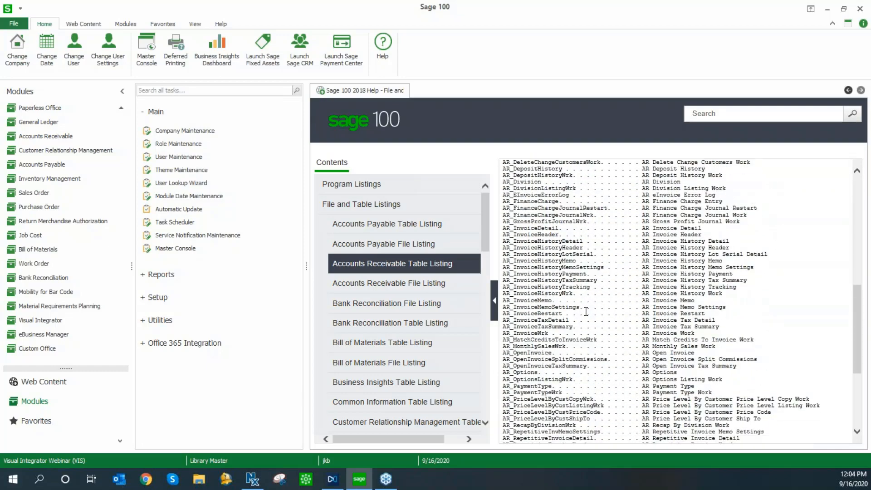
scroll(586, 311, up, 17)
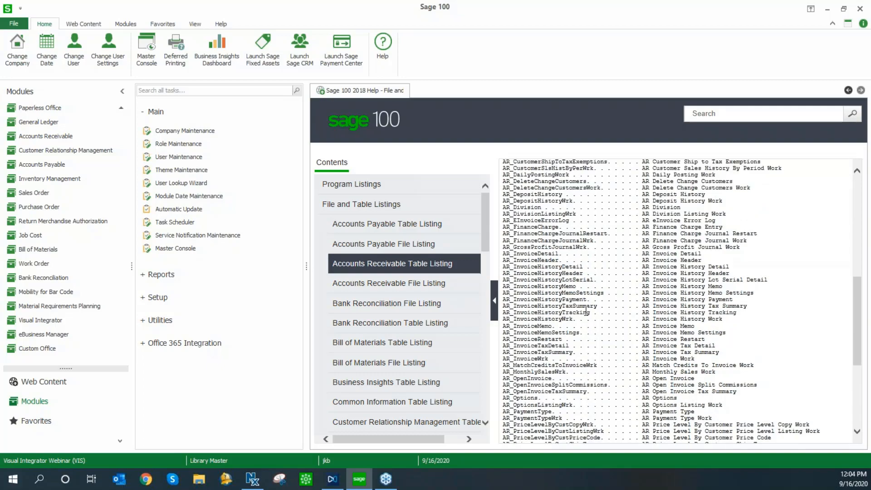
click(330, 210)
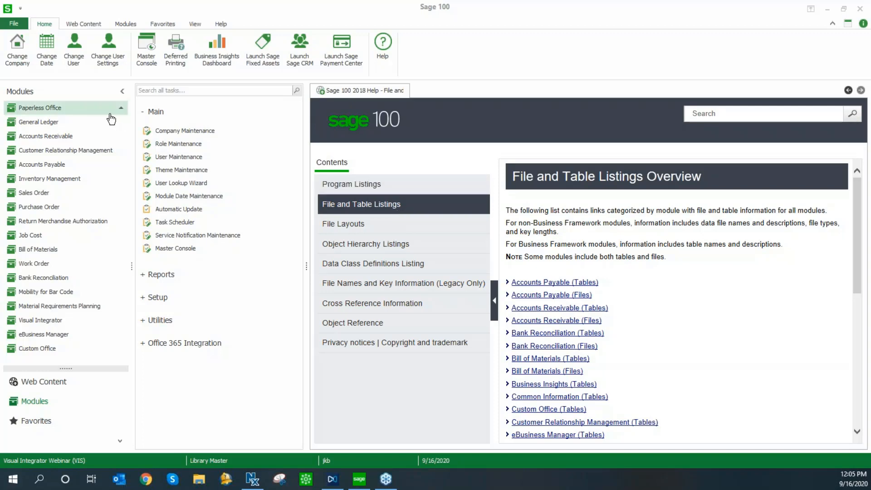
Open Customer Maintenance in the Accounts Receivable module and load the first customer record
click(67, 138)
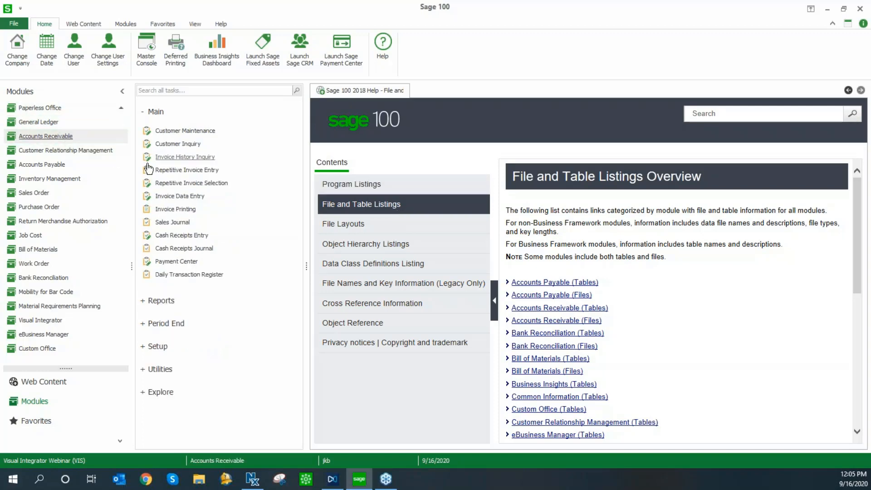
click(177, 135)
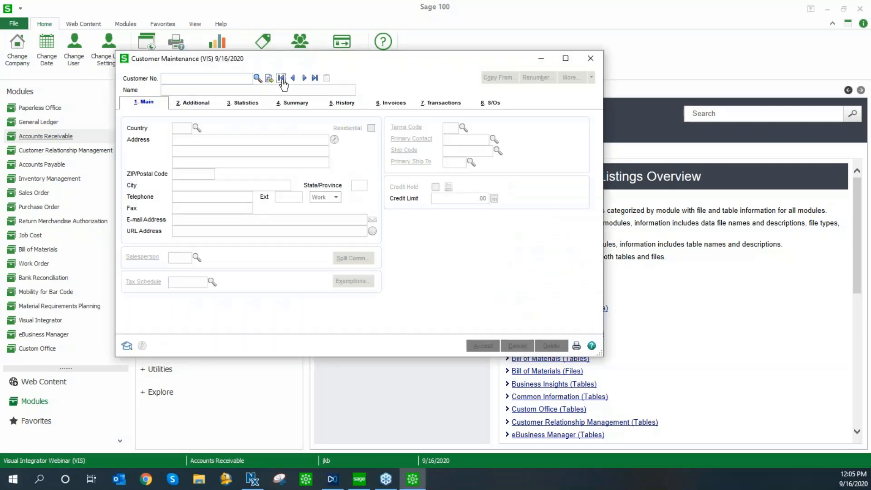
click(281, 79)
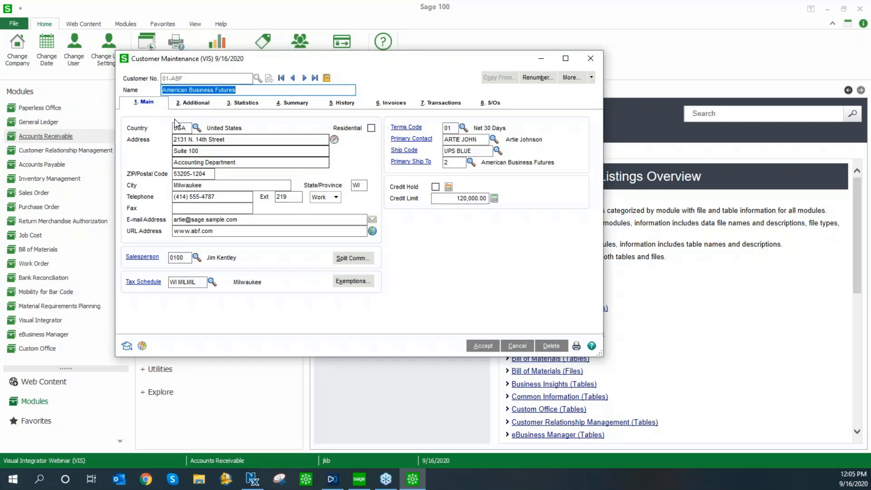
Look at the customer's Additional details, including the Price Level field, and return to the Main details
click(192, 103)
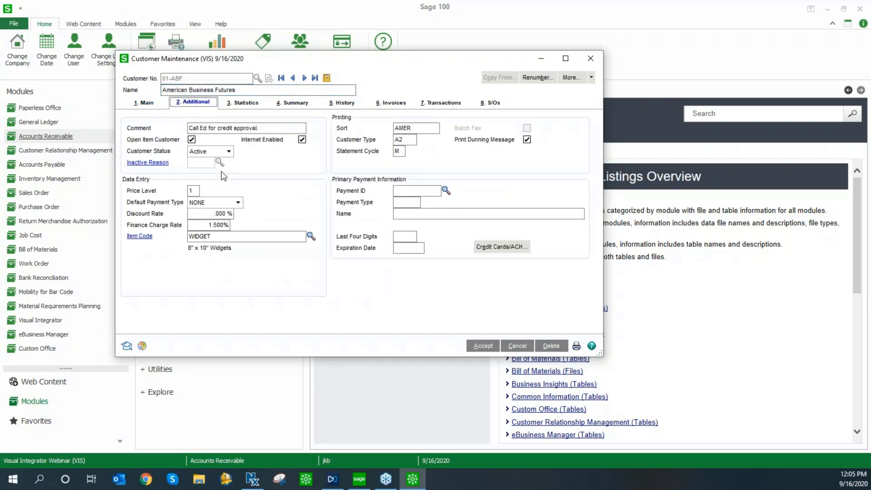
click(194, 191)
click(154, 104)
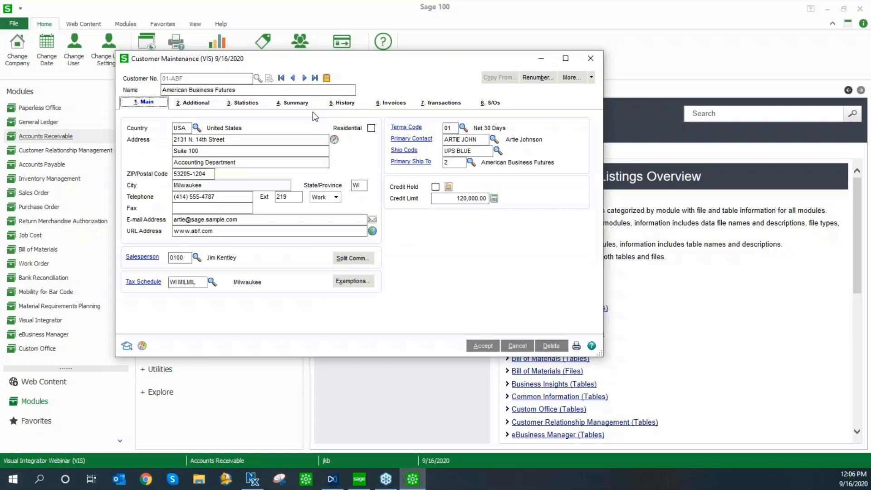
Check the current file name in the System Info of the Customer Maintenance window
right_click(313, 120)
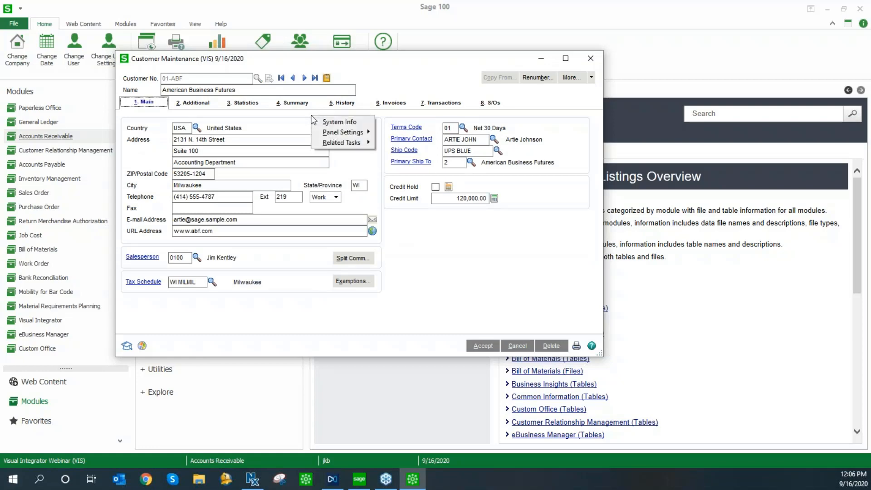
click(342, 121)
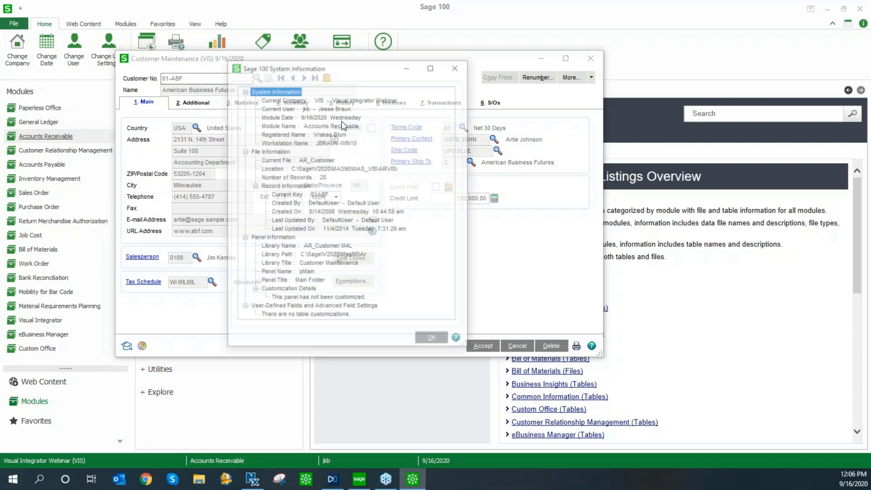
click(275, 160)
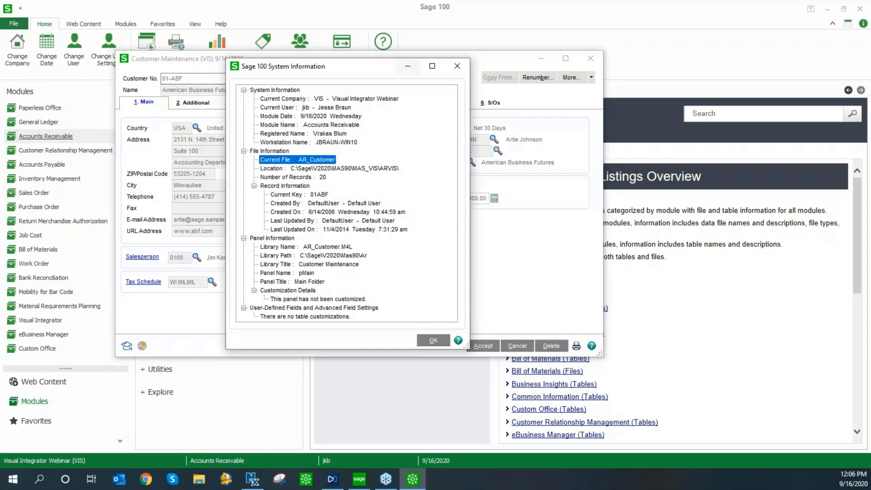
click(455, 65)
Check the current file name in the System Info of the customer's Contacts window, and close all customer windows
click(592, 77)
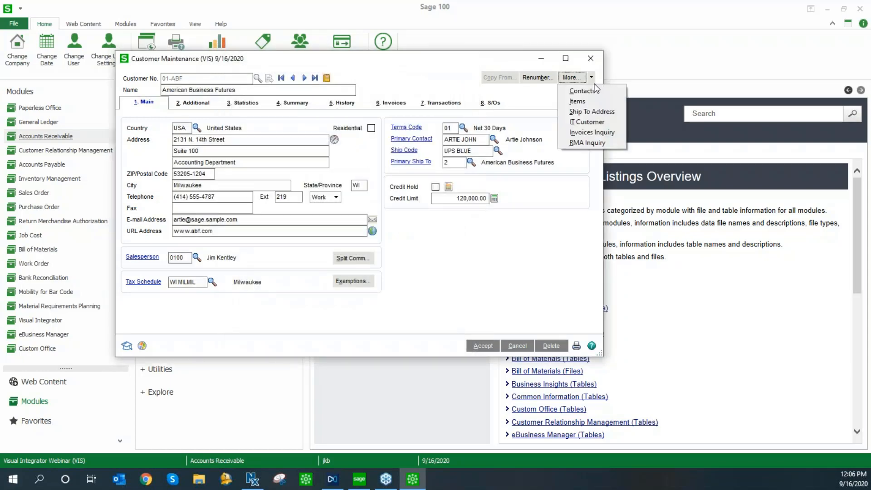
click(577, 91)
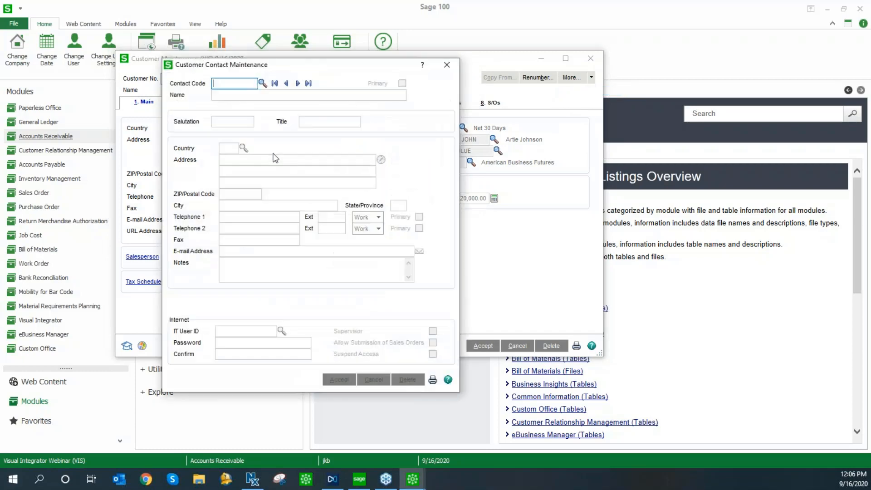
right_click(269, 108)
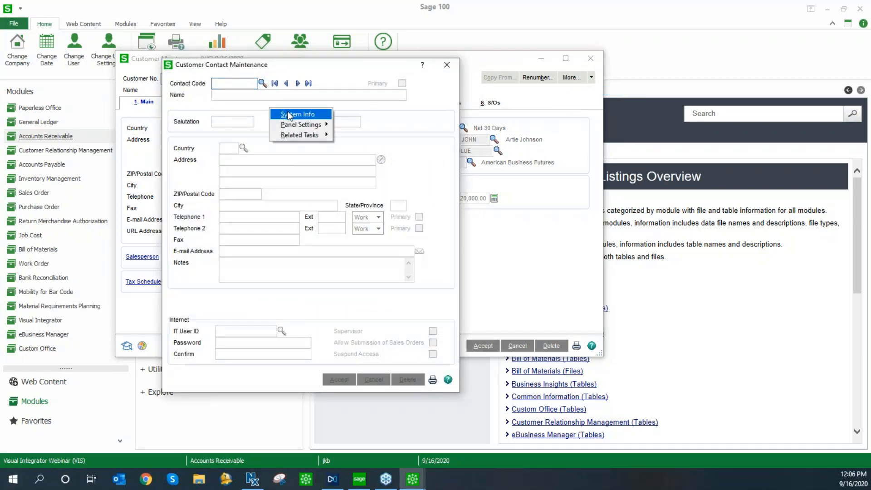
click(292, 113)
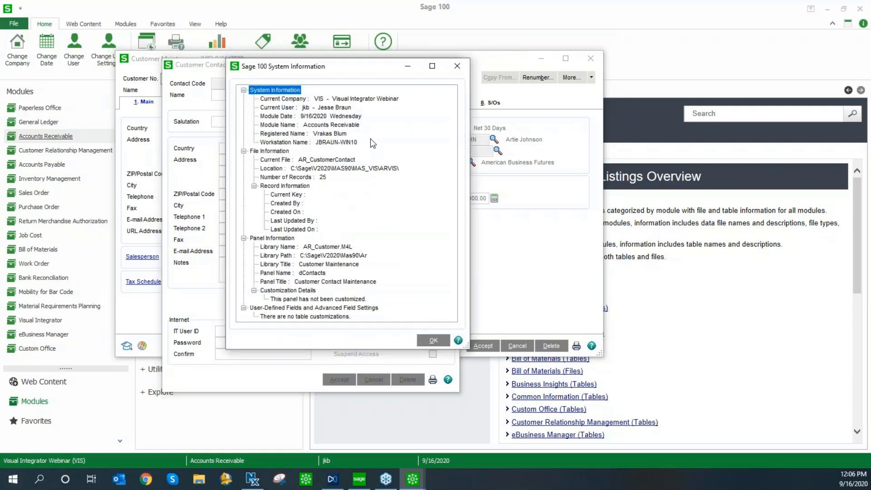
click(311, 161)
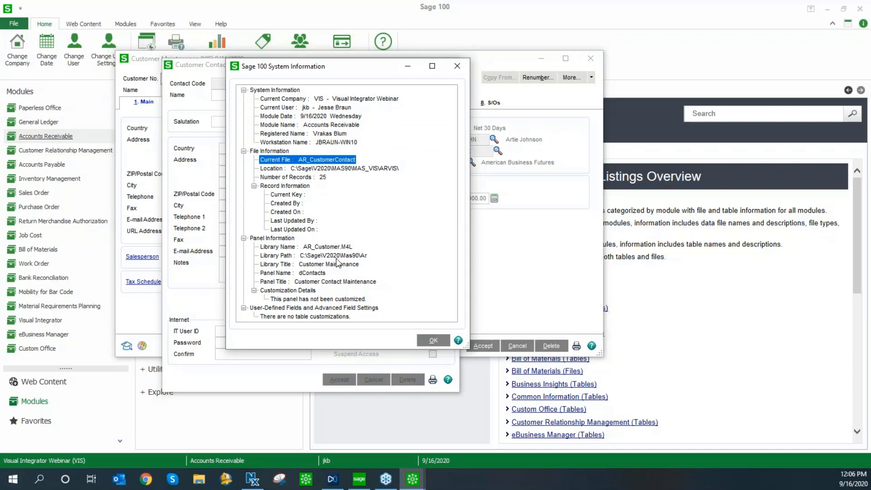
click(457, 66)
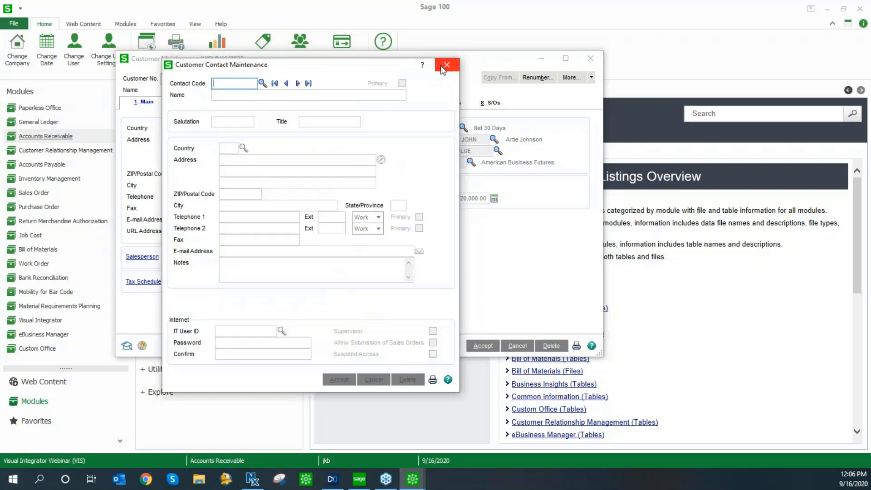
click(441, 66)
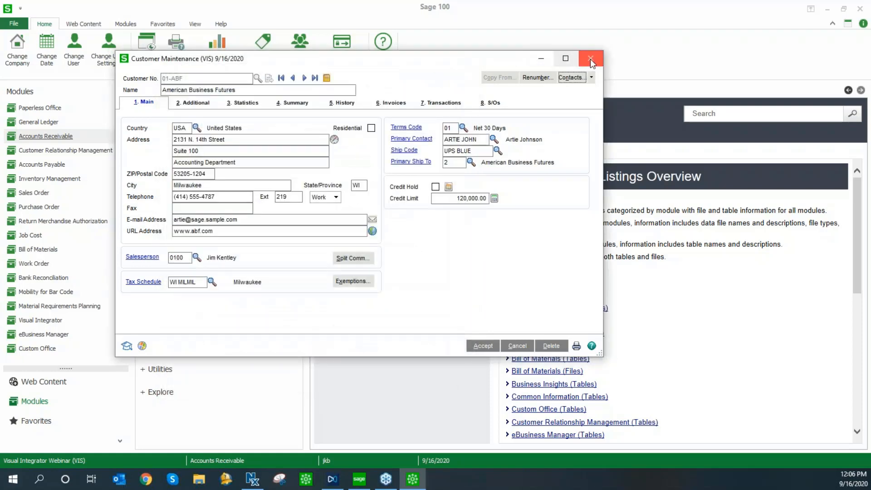
click(591, 61)
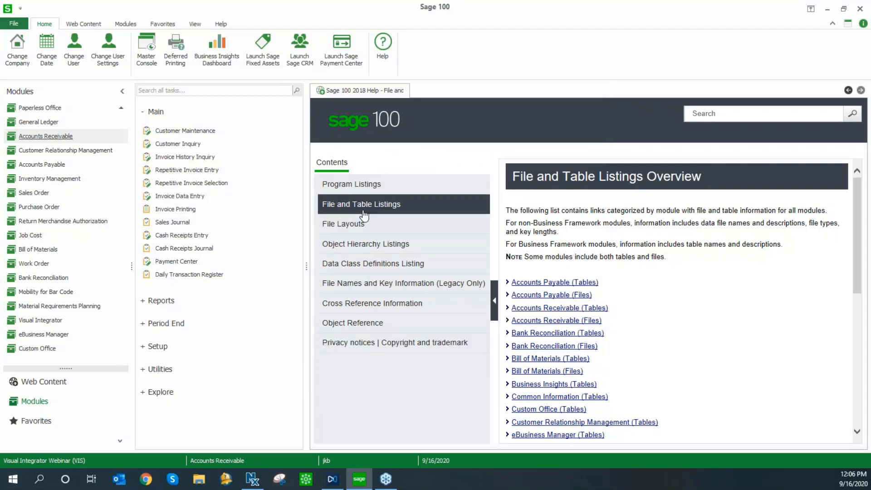
Open the AR_Customer layout from the Accounts Receivable file layouts and hide the contents list to widen it
click(350, 233)
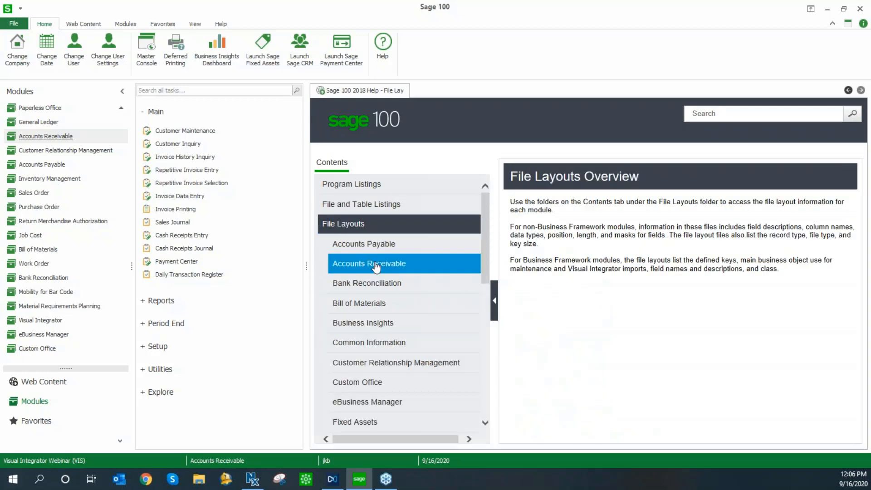
click(376, 267)
scroll(386, 334, down, 5)
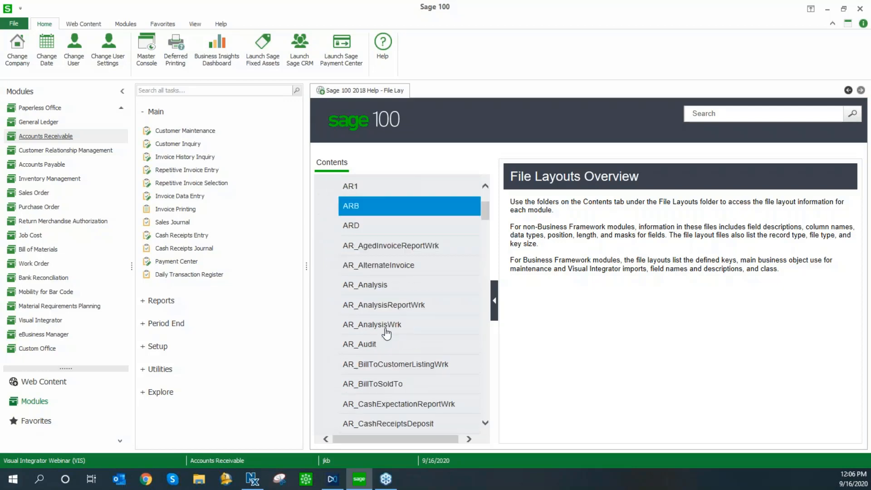
scroll(386, 333, down, 2)
click(386, 332)
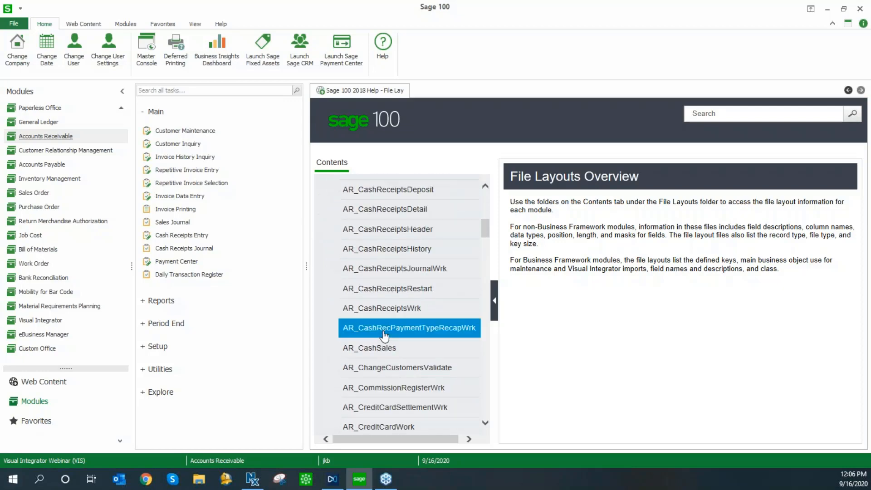
scroll(386, 334, down, 2)
click(366, 336)
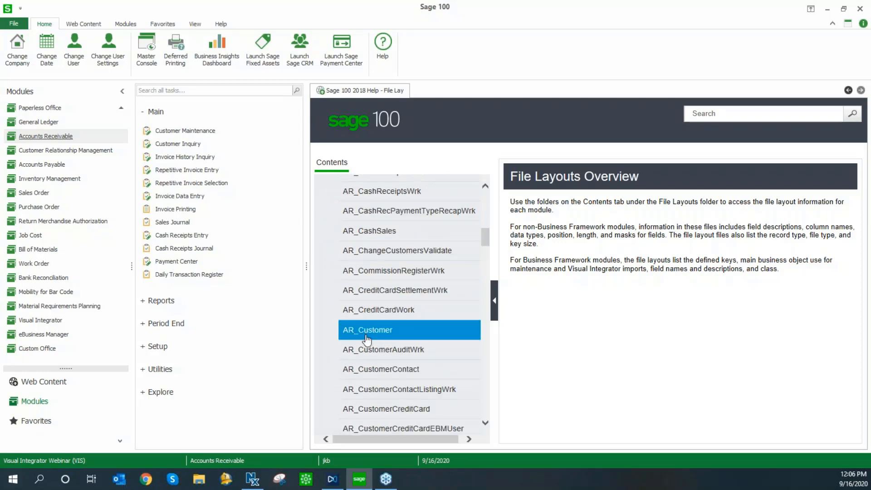
click(365, 371)
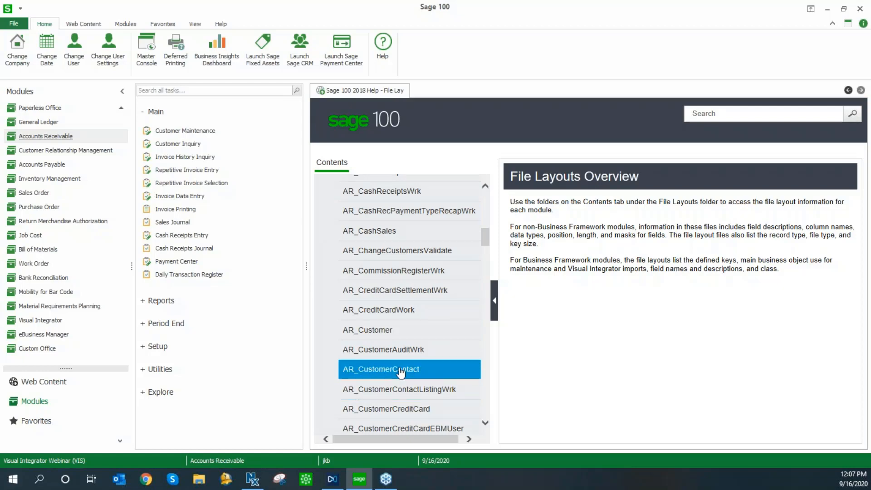
click(382, 336)
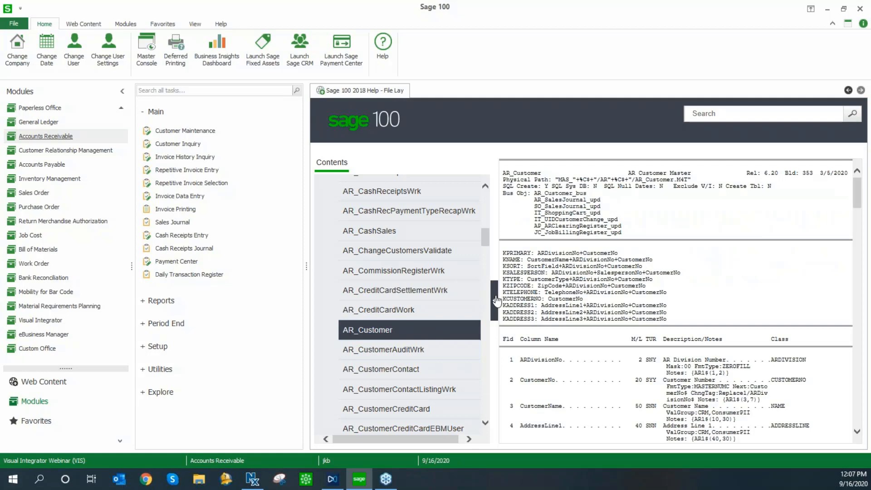
click(495, 300)
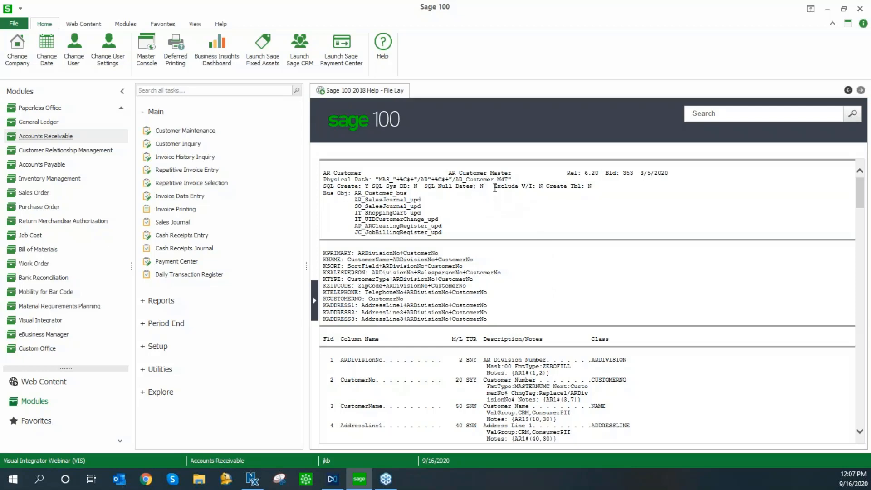
Compare the Exclude V/I flag of the AR_Customer layout with that of the AR_CustomerContactListingWrk layout
drag(503, 190, 543, 187)
click(315, 301)
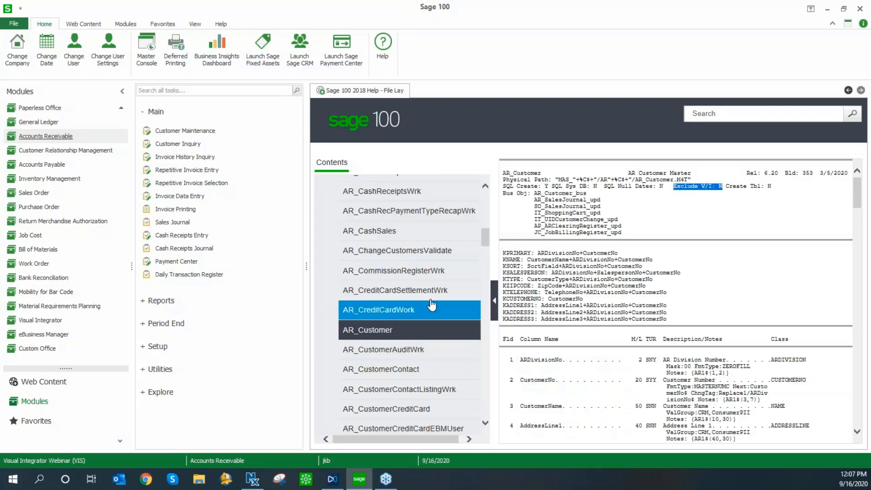
click(434, 393)
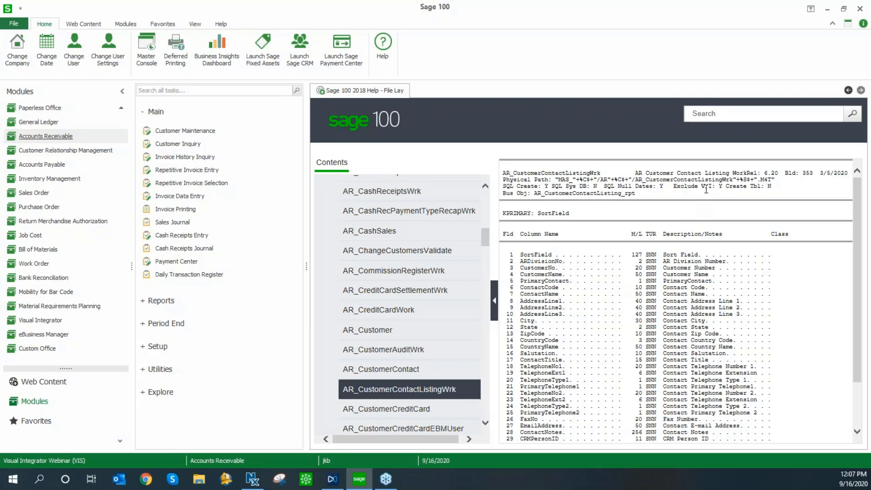
drag(725, 188, 673, 188)
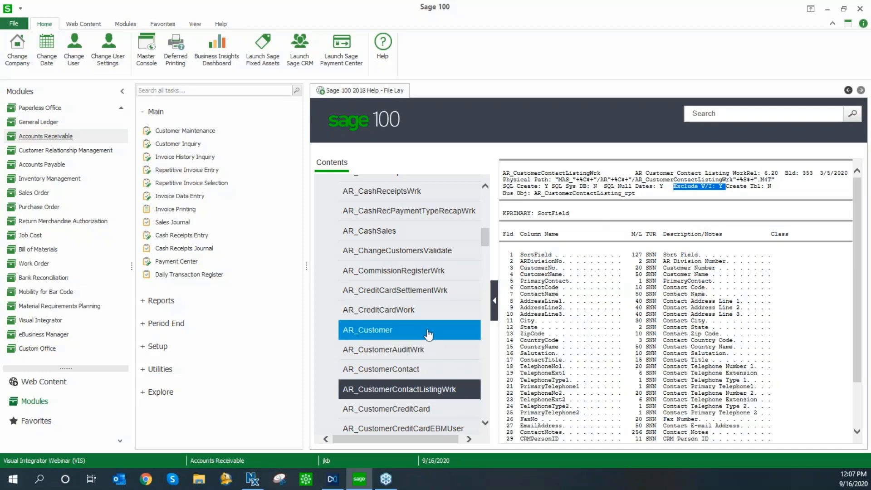
Return to the AR_Customer layout, hide the contents list and examine the ARDivisionNo entry among the column names
click(385, 334)
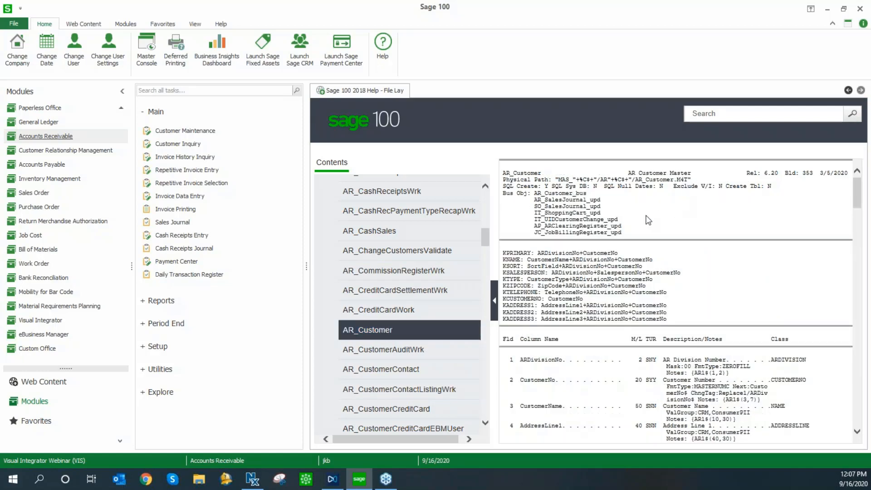
click(495, 301)
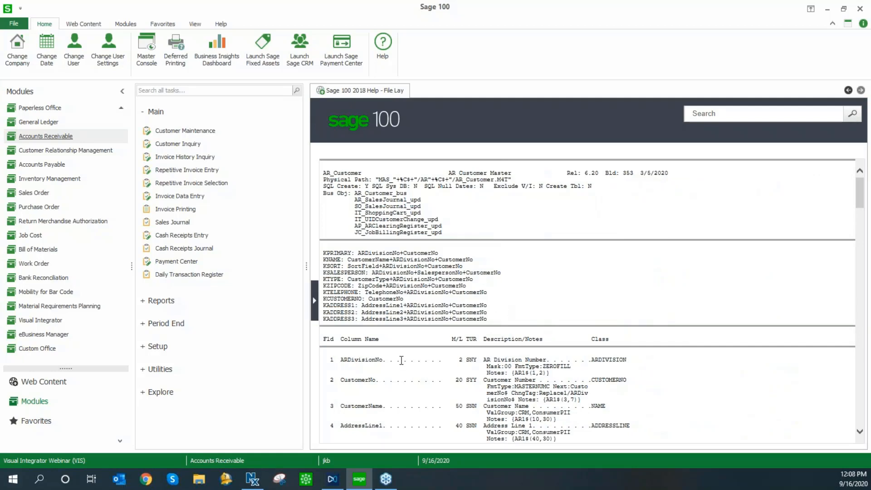
scroll(443, 361, down, 3)
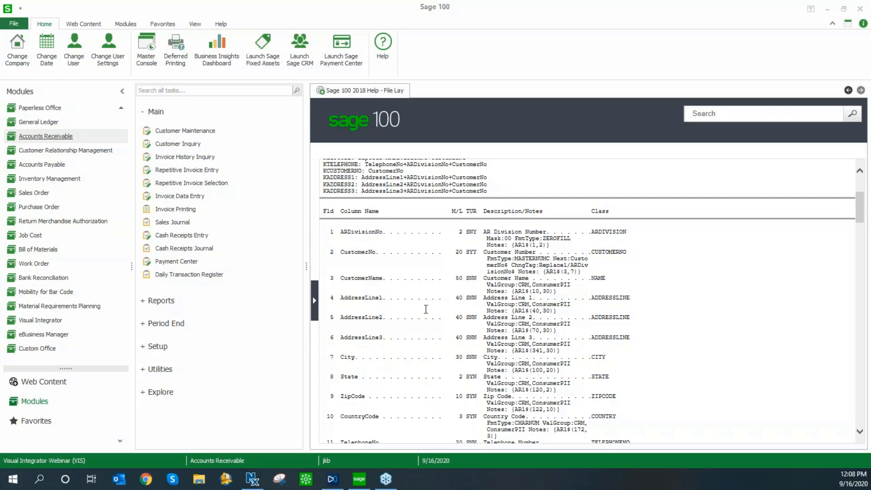
click(343, 233)
drag(343, 234, 403, 233)
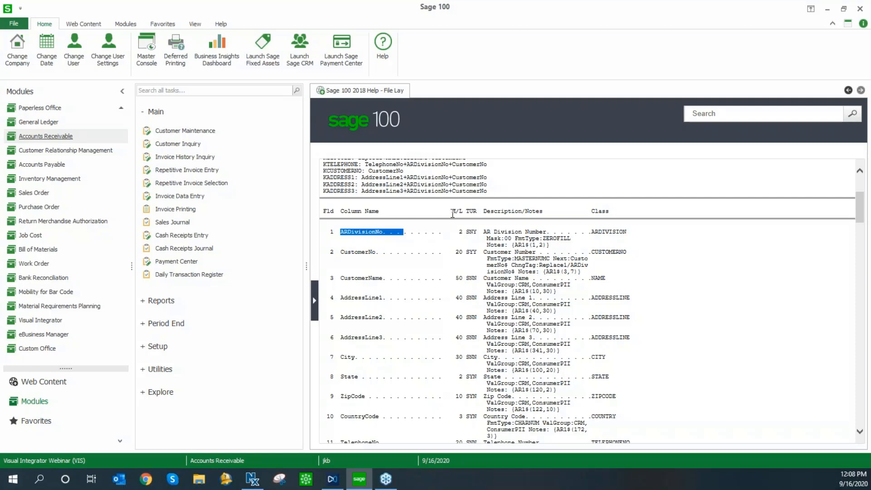
Examine the M/L lengths of the AR_Customer fields, including ARDivisionNo, CustomerNo and the numeric CustomerDiscountRate
drag(452, 212, 464, 213)
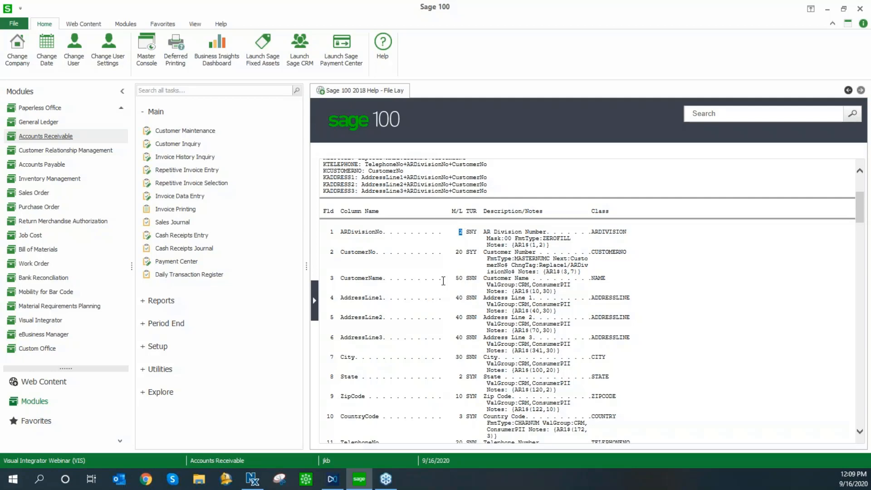
double_click(460, 232)
double_click(459, 252)
scroll(458, 313, down, 10)
scroll(457, 342, down, 20)
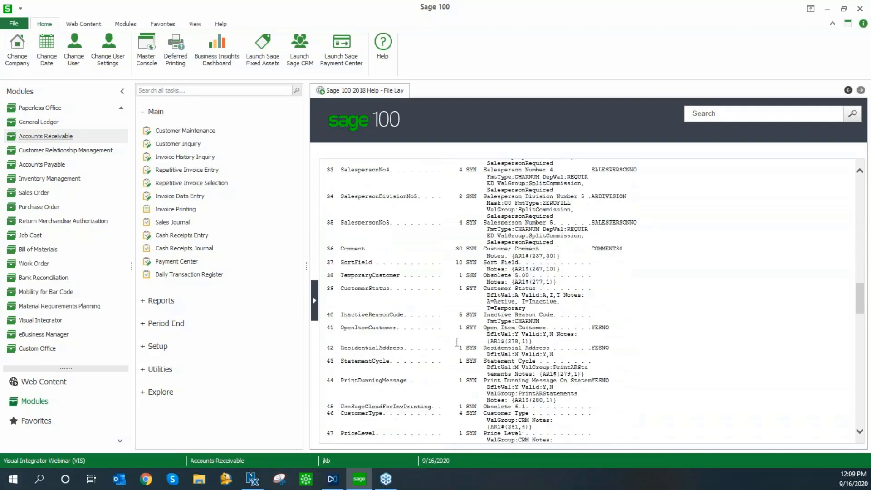
scroll(457, 341, down, 1)
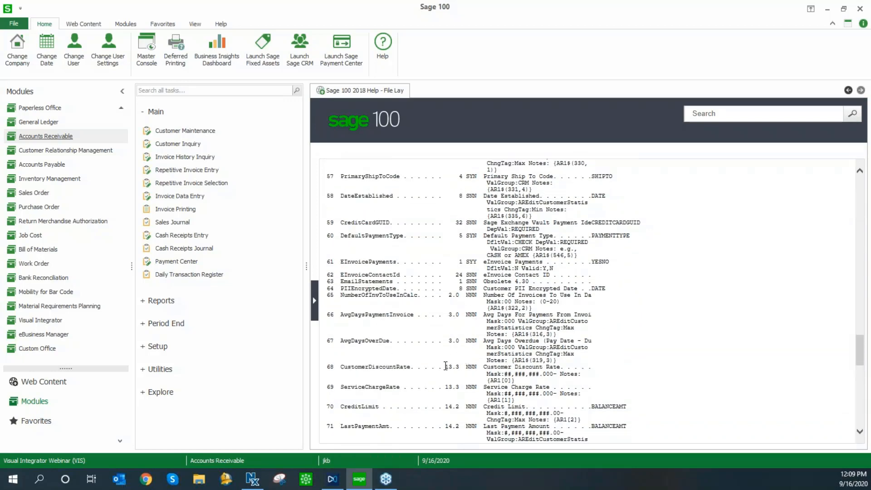
drag(446, 366, 454, 370)
scroll(447, 361, up, 20)
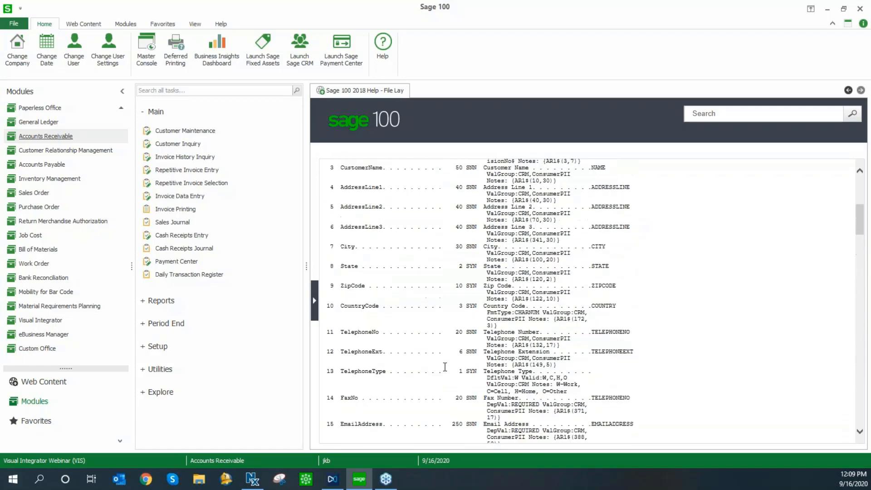
scroll(445, 367, up, 10)
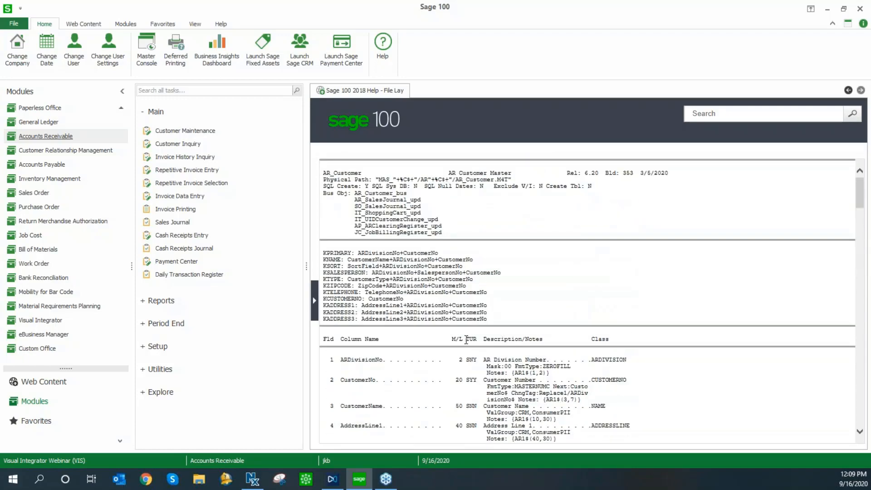
Examine the TUR codes of the AR_Customer fields, from ARDivisionNo down to the numeric rate and balance fields
drag(466, 340, 477, 340)
click(468, 347)
double_click(469, 360)
click(471, 368)
scroll(476, 387, down, 15)
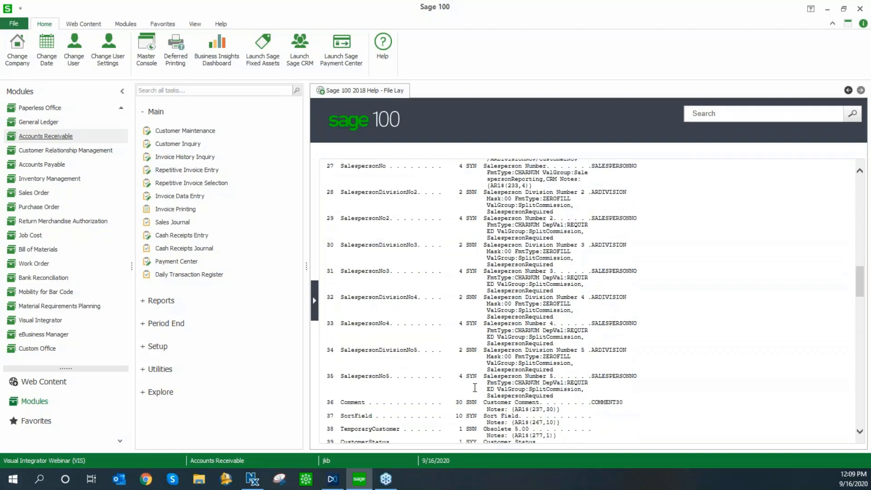
scroll(475, 388, down, 15)
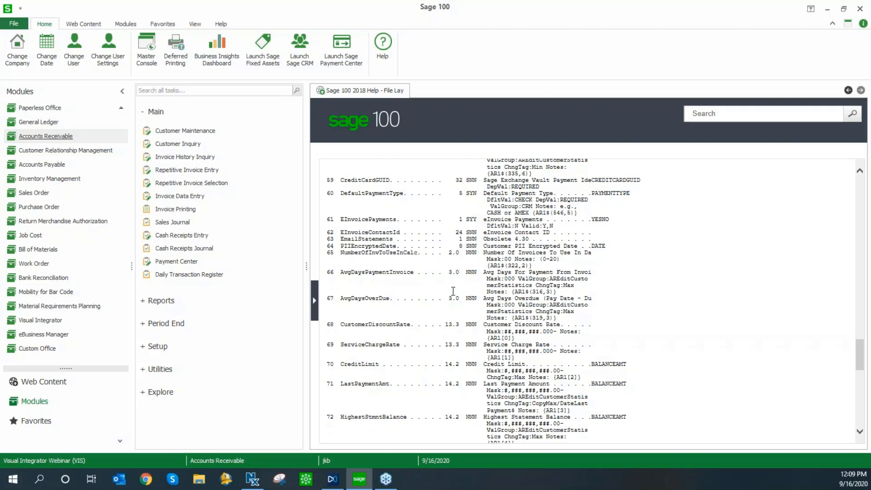
scroll(453, 291, up, 20)
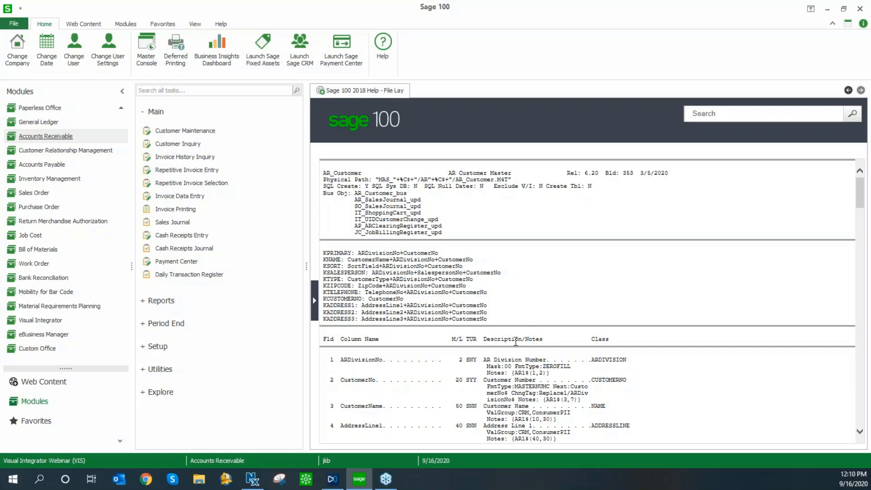
Review the Description/Notes of the AR_Customer fields, including the valid values for CustomerStatus
scroll(522, 350, down, 3)
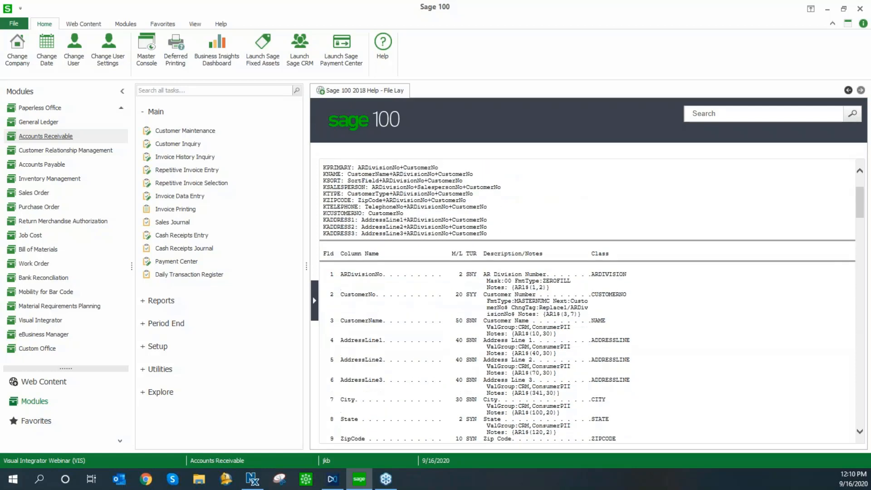
scroll(521, 300, down, 6)
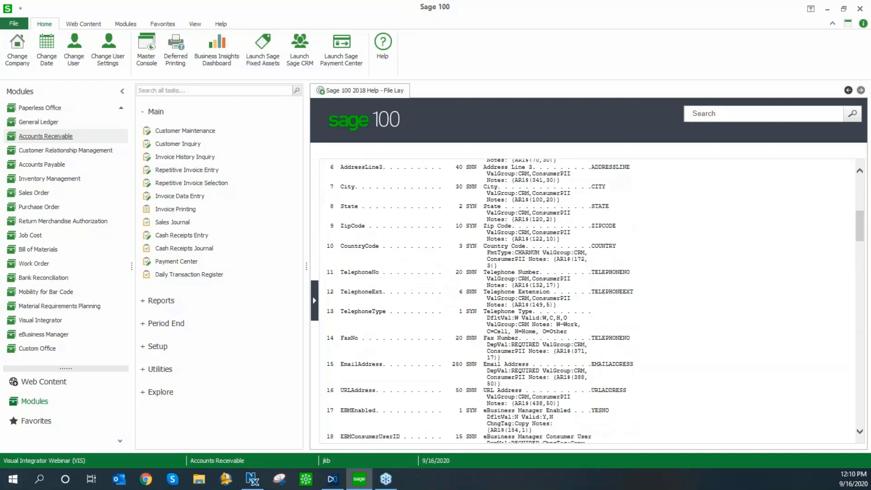
scroll(590, 300, down, 9)
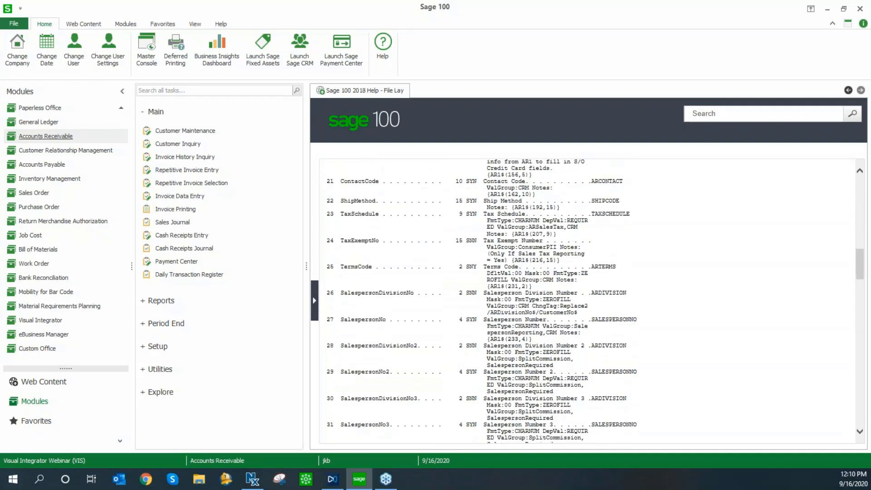
scroll(590, 299, down, 5)
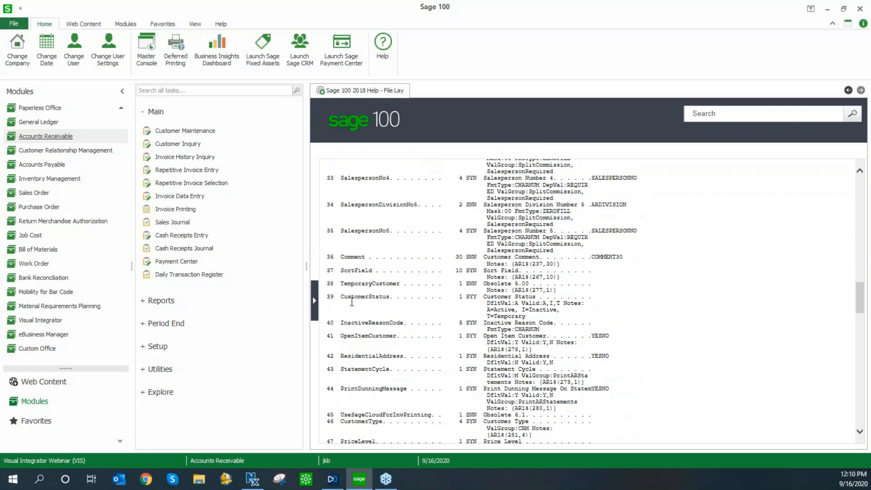
drag(341, 297, 389, 296)
click(521, 311)
scroll(509, 326, up, 15)
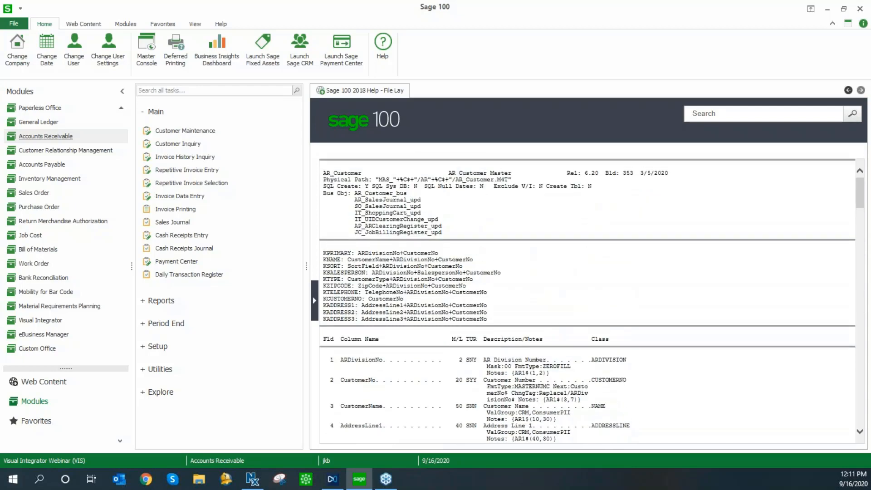
Show the contents list again, collapse the Accounts Receivable layouts and browse the Inventory Management file layouts
click(314, 300)
scroll(373, 273, up, 10)
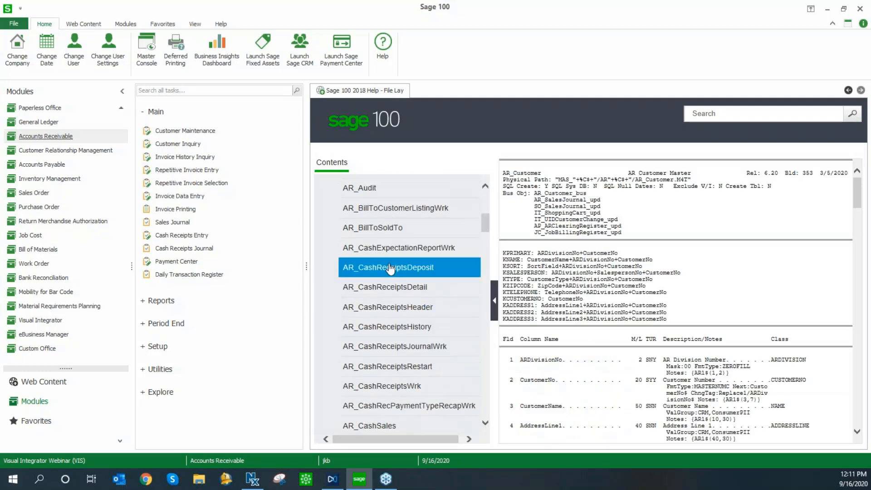
click(363, 268)
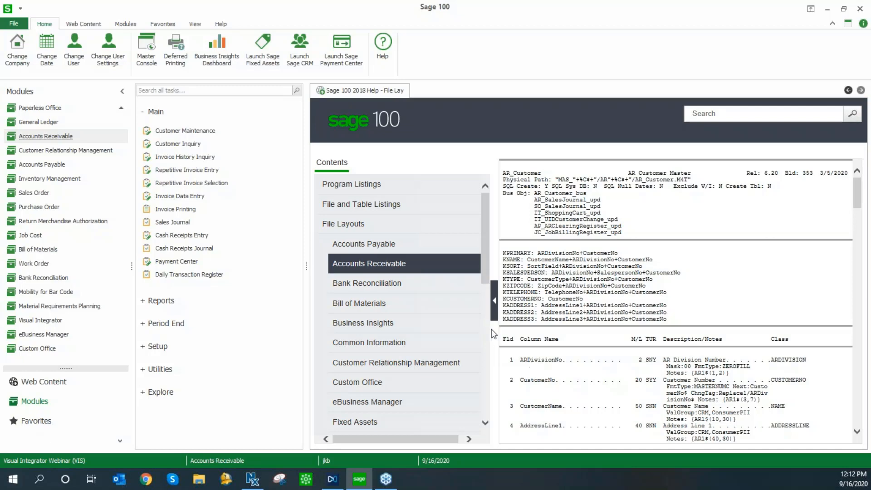
scroll(406, 356, down, 2)
scroll(405, 356, down, 1)
click(406, 345)
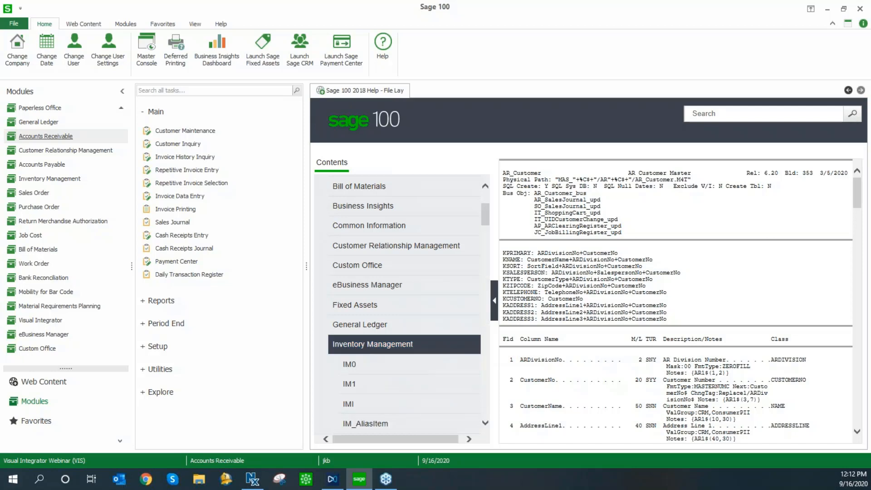
scroll(421, 382, down, 3)
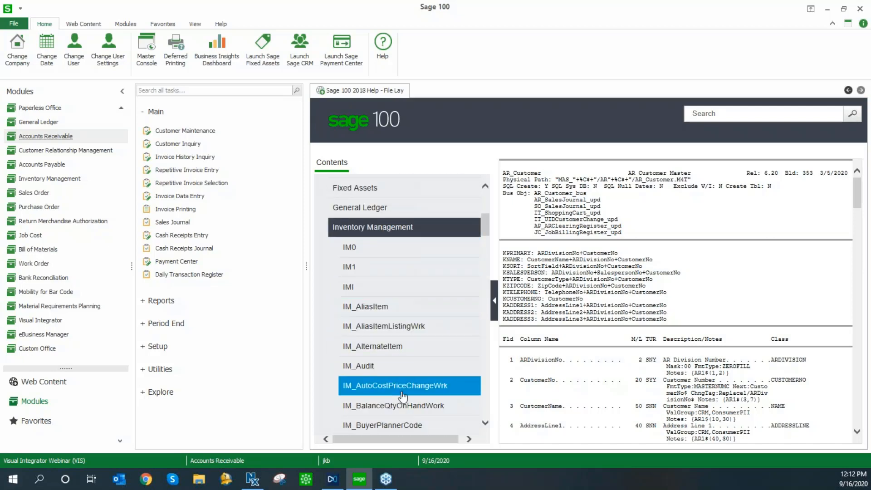
Expand the Common Information file layouts and locate the CI_Item table
scroll(403, 396, up, 4)
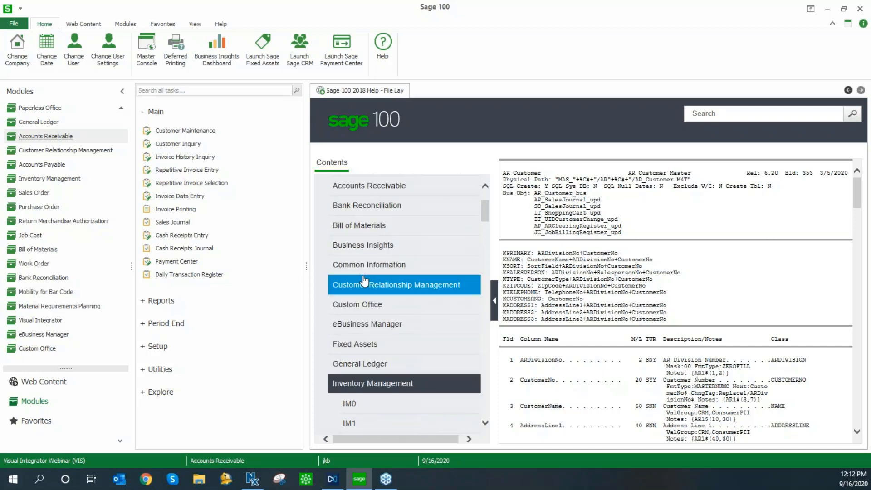
click(364, 271)
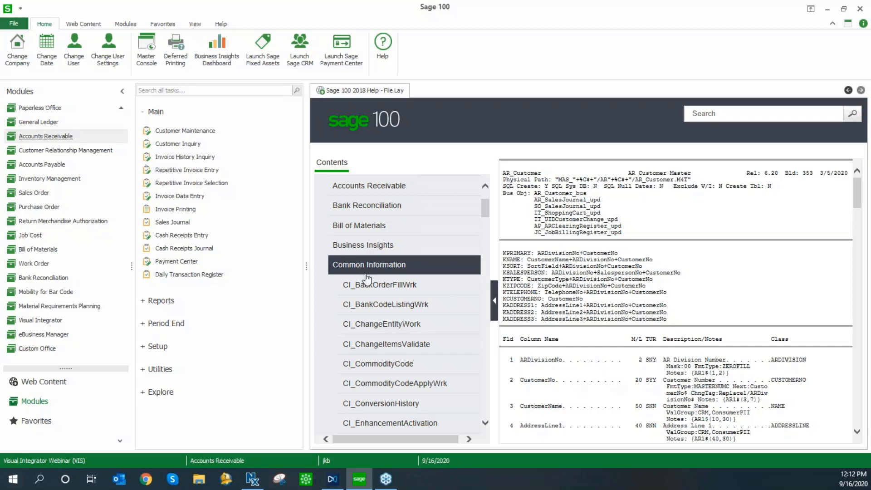
scroll(361, 313, down, 3)
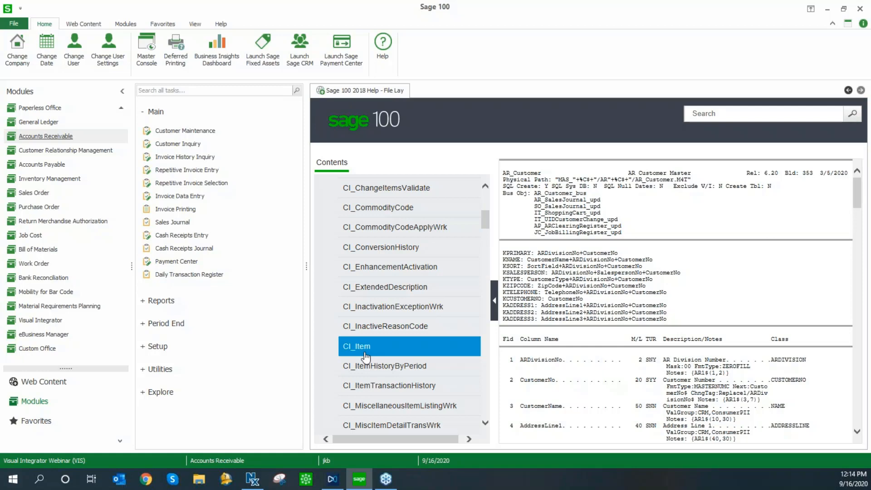
Switch to File Explorer and open customer import.csv from the Desktop in Excel to view its data
click(202, 482)
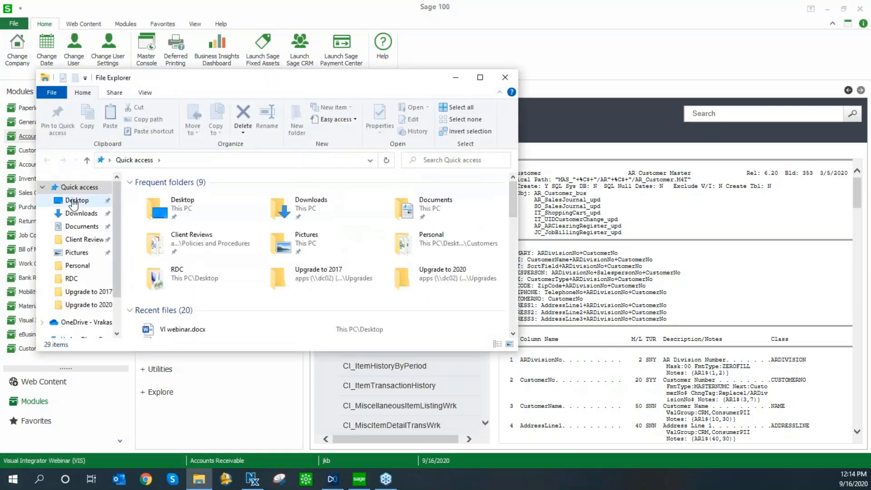
click(73, 202)
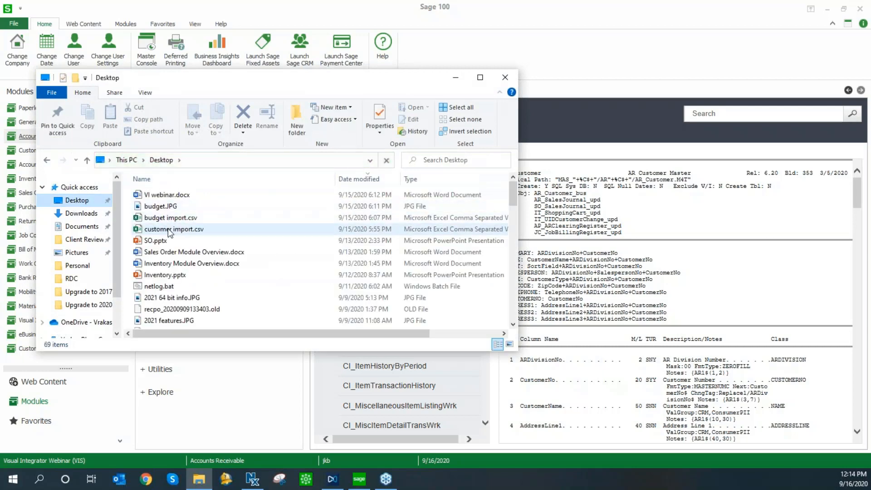
double_click(170, 230)
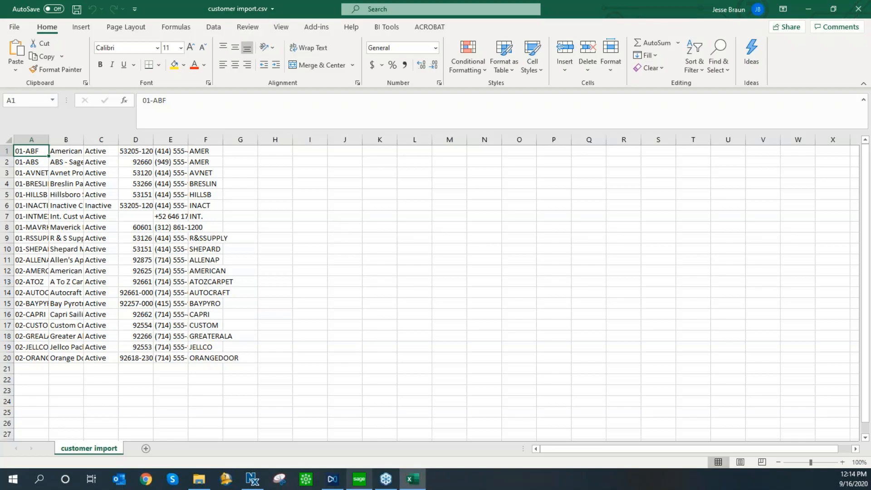
Switch to Sage 100, open Visual Integrator's Import Job Maintenance and name the new job CUSTOMER
click(360, 479)
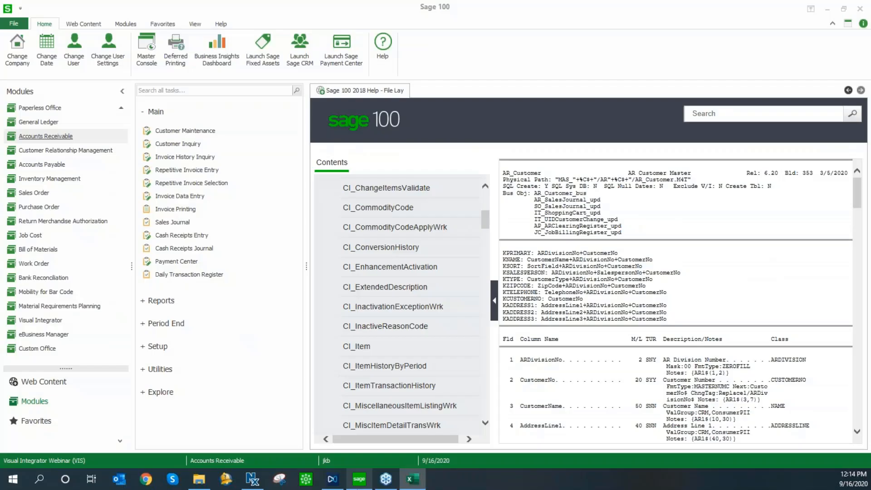
click(56, 322)
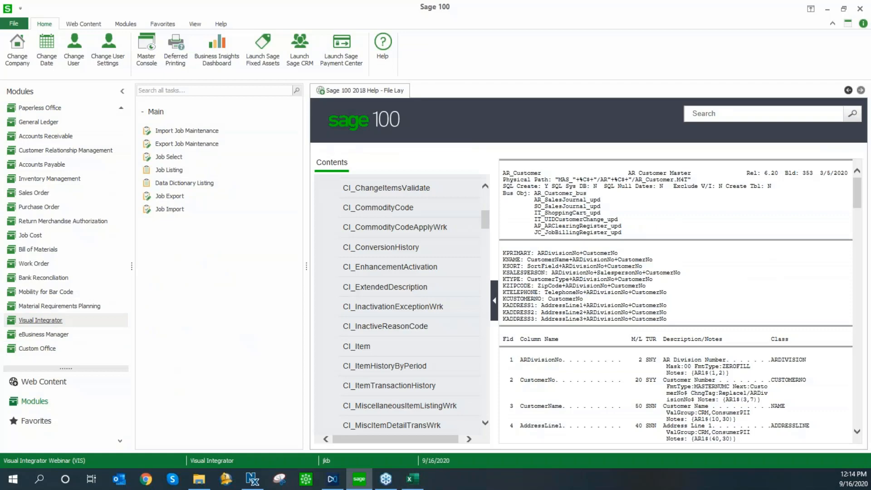
click(184, 132)
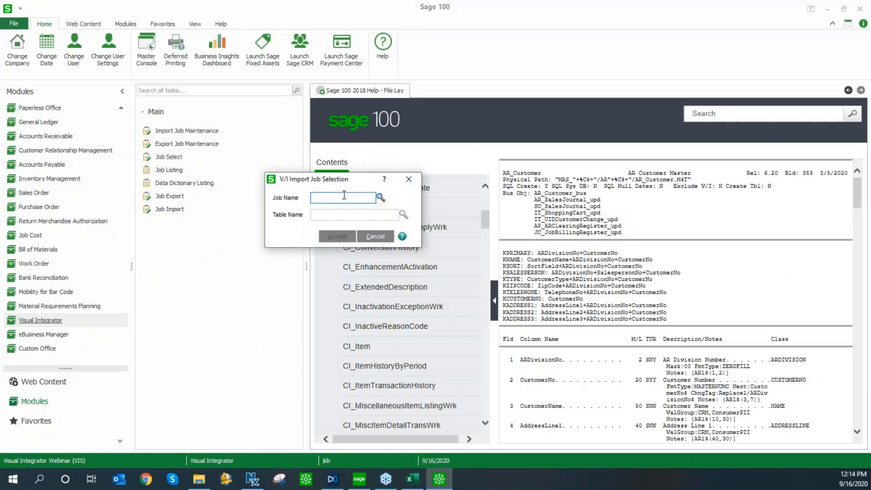
text(CUSTOMER)
key(Tab)
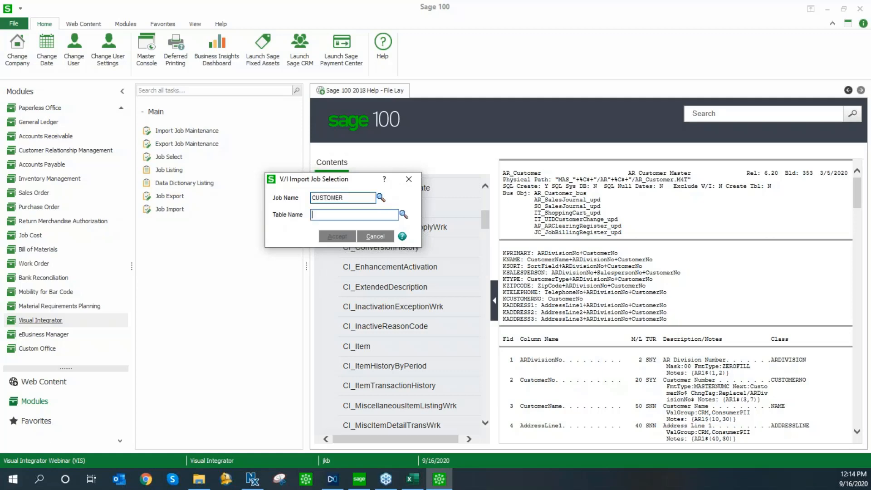
Choose AR_Customer from the table list as the job's table and create the import job
click(404, 215)
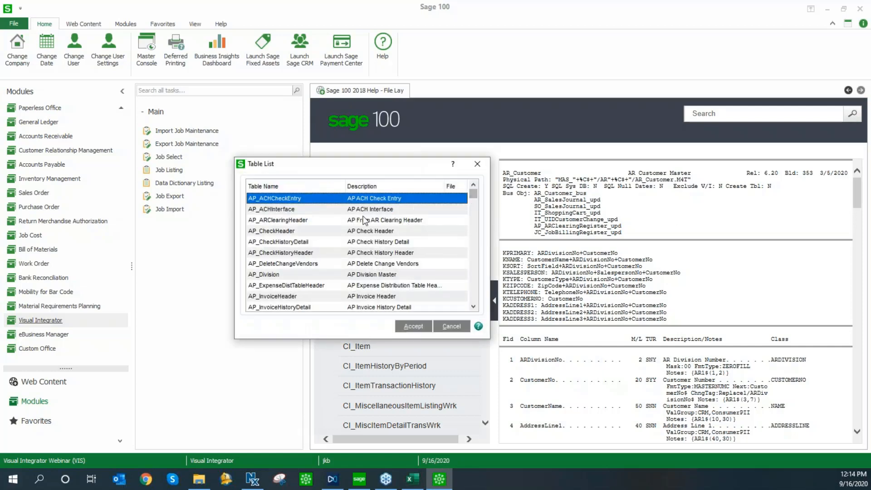
scroll(478, 216, down, 2)
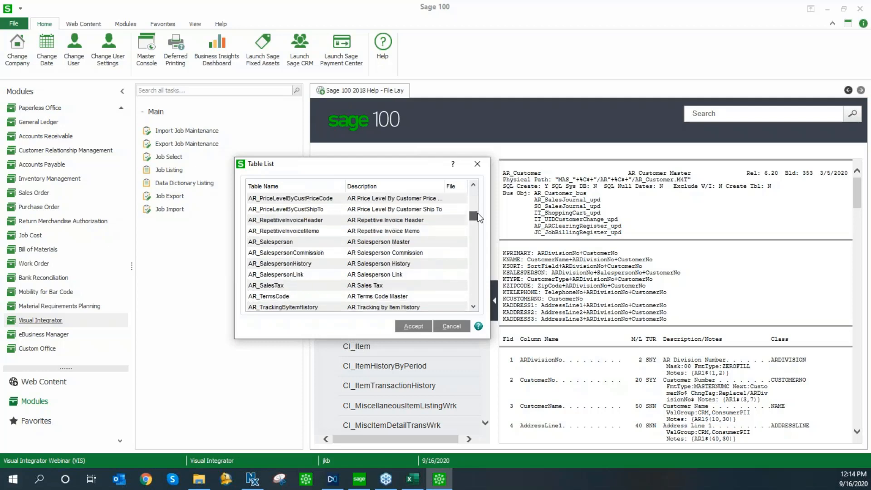
scroll(479, 214, up, 5)
scroll(478, 213, up, 6)
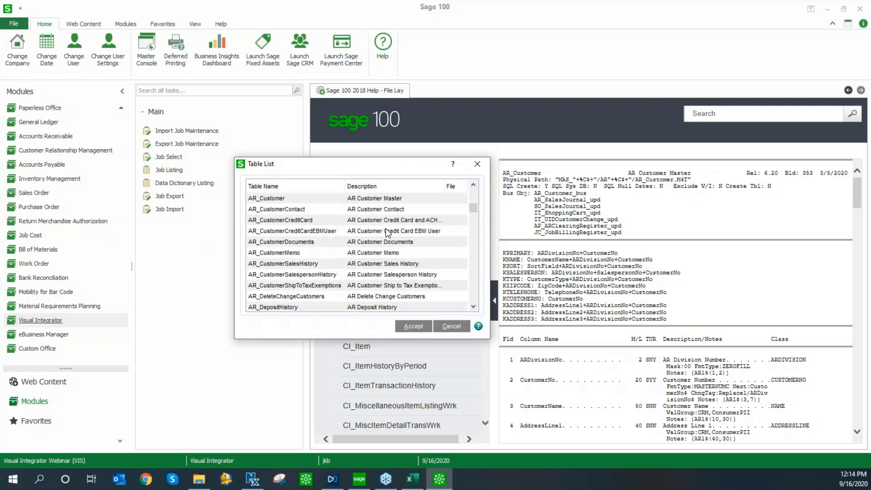
double_click(272, 263)
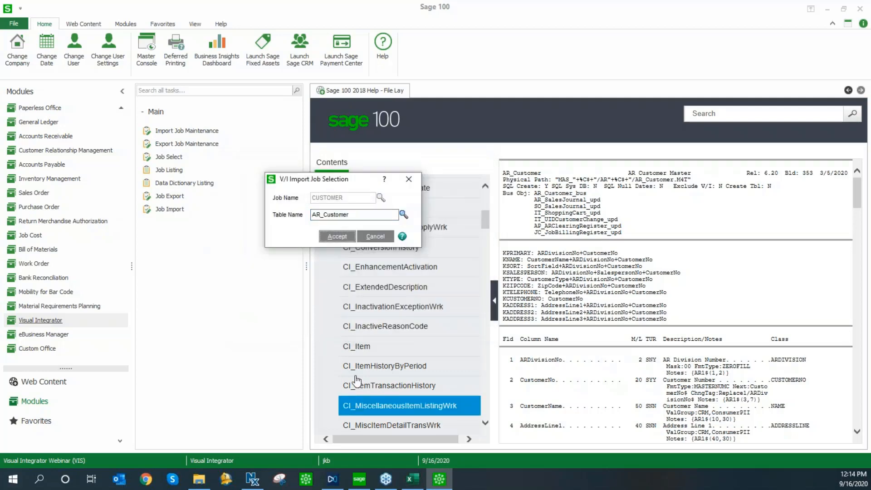
click(373, 275)
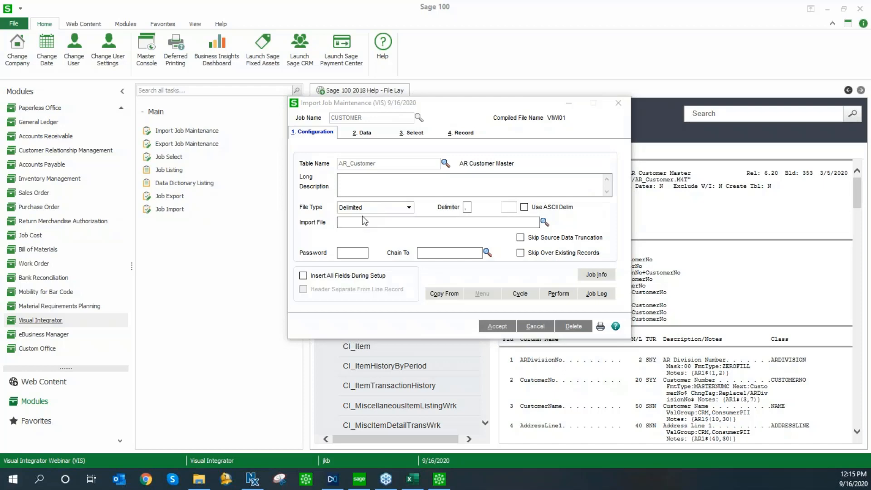
Review the job's description, delimiter and import file settings and the available file types, keeping Delimited selected
click(348, 195)
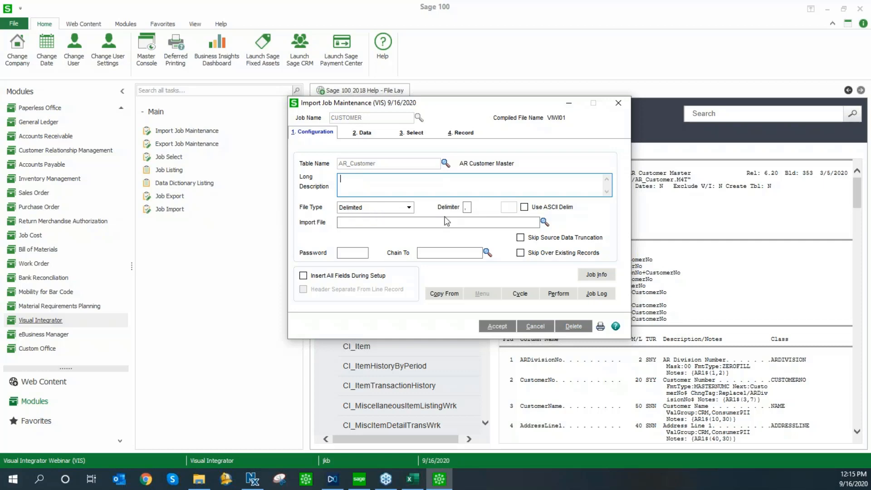
click(468, 209)
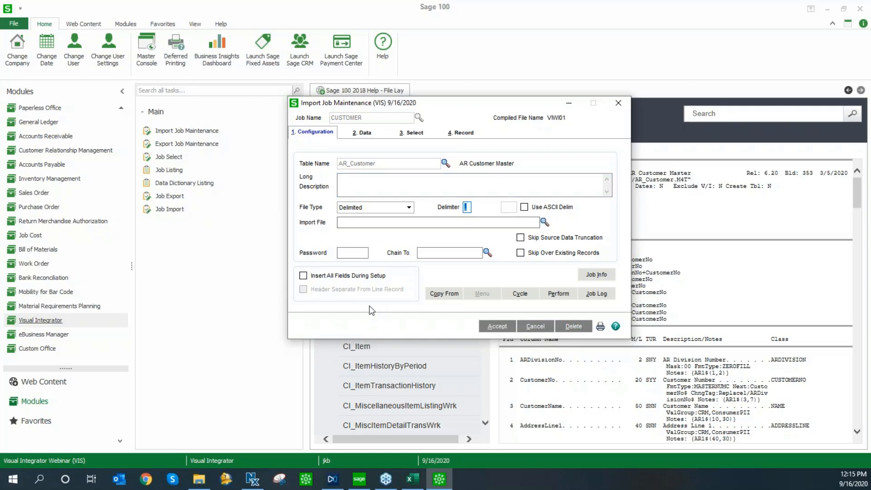
click(436, 223)
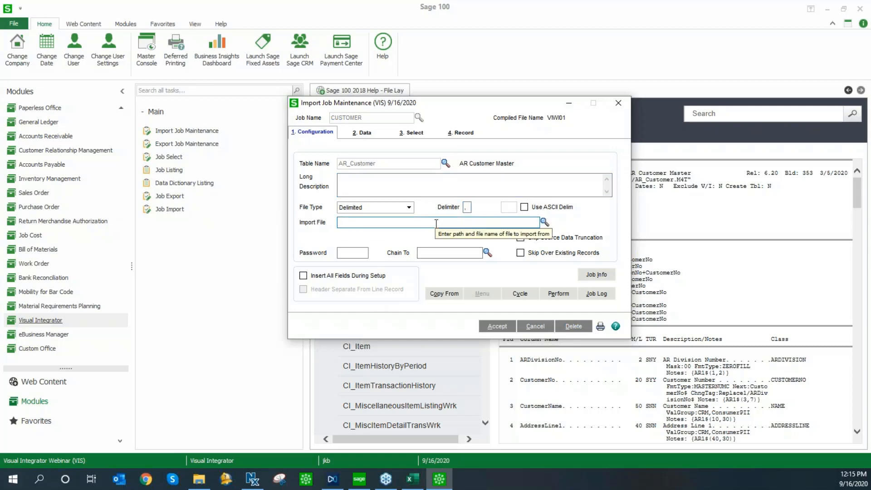
click(411, 208)
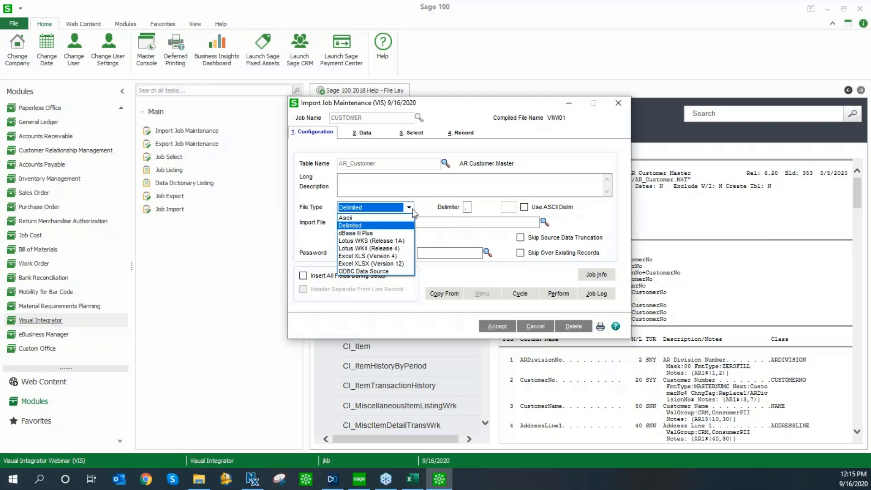
click(359, 226)
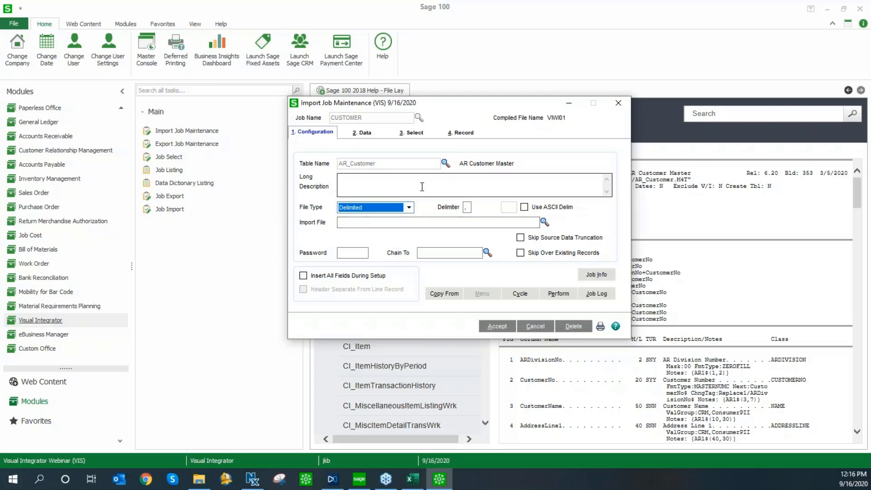
Examine the job's available AR_Customer data fields and their color coding, including ARDivisionNo, CustomerNo, CustomerName, FaxNo, TaxSchedule and ShipMethod
click(360, 133)
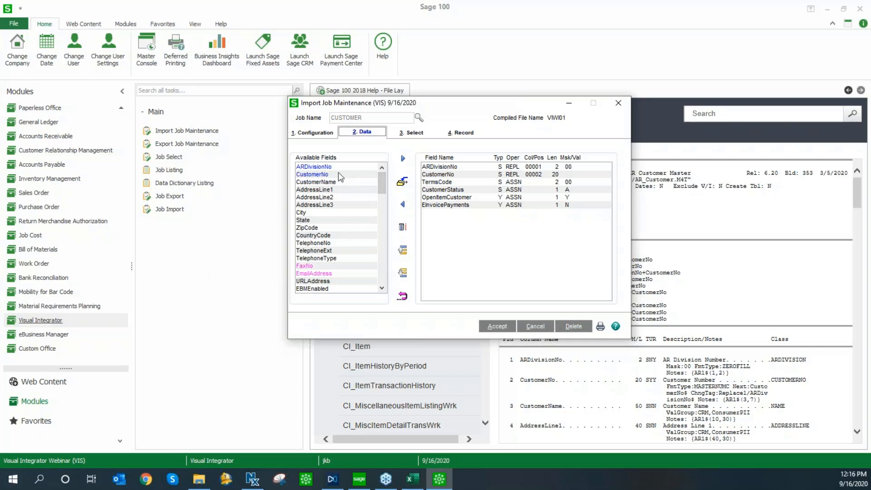
mouse_move(382, 183)
mouse_down()
mouse_move(397, 288)
mouse_move(390, 179)
mouse_up()
click(325, 167)
click(324, 176)
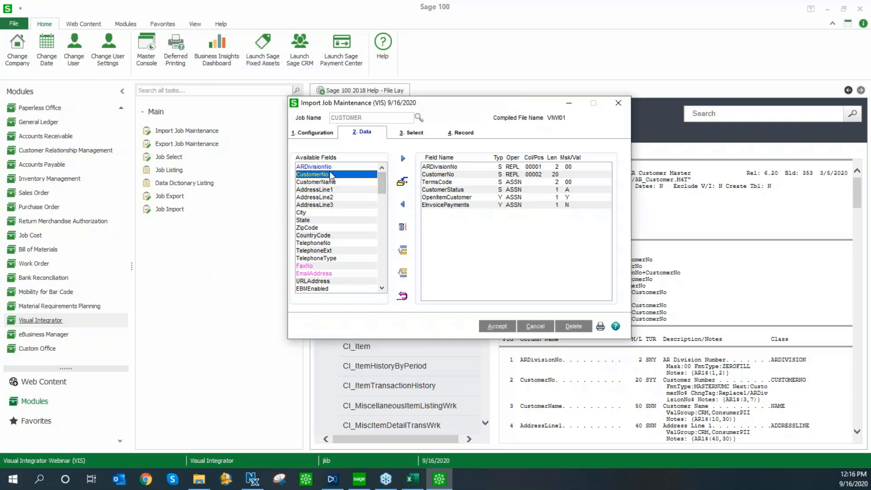
click(326, 182)
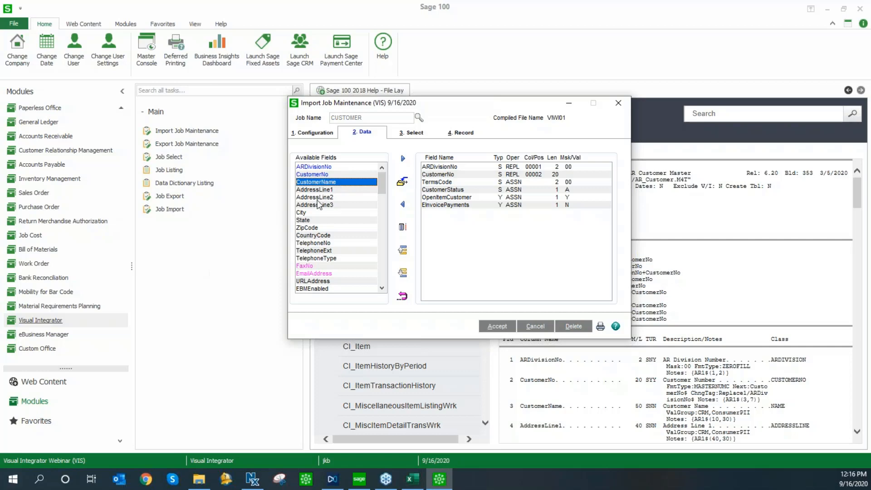
click(310, 267)
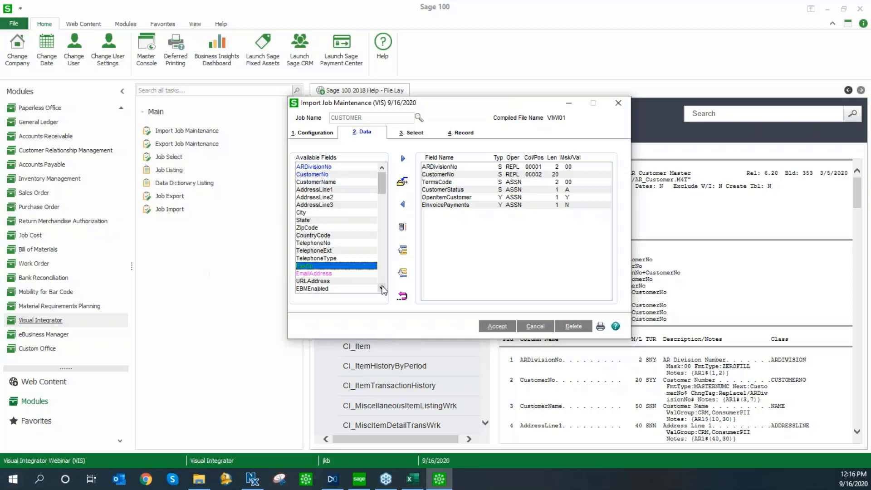
click(382, 288)
click(382, 287)
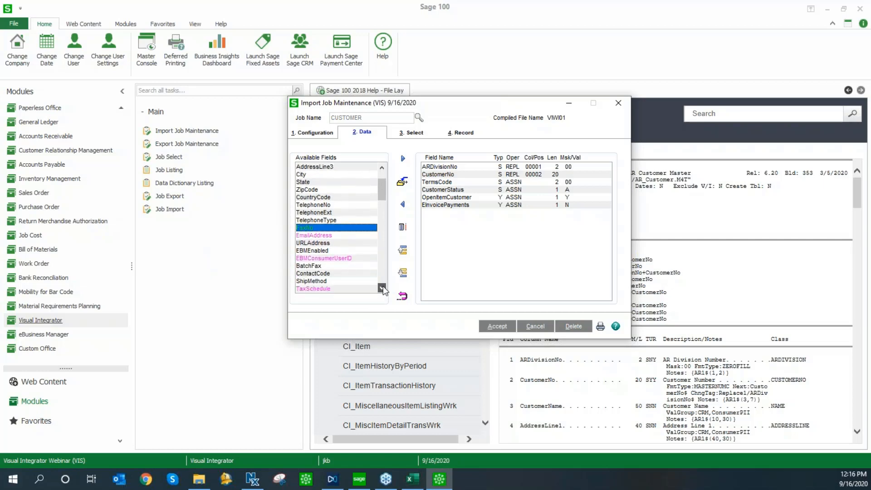
click(382, 288)
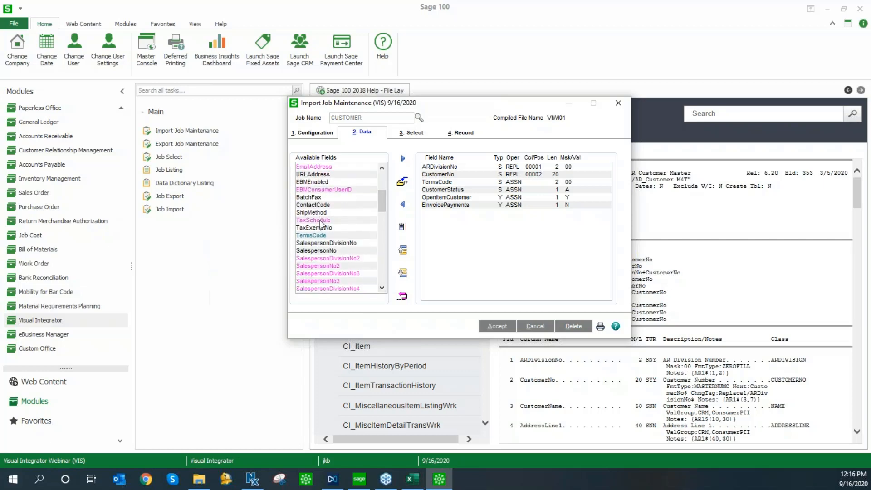
click(321, 221)
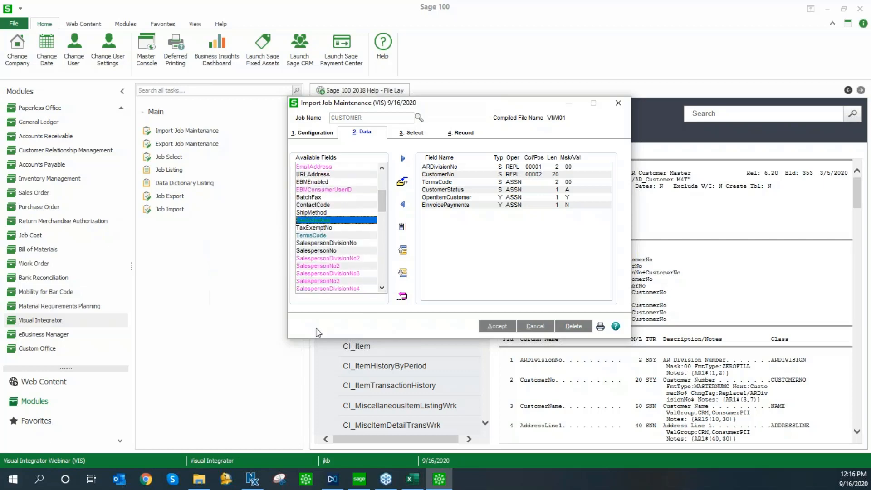
click(328, 213)
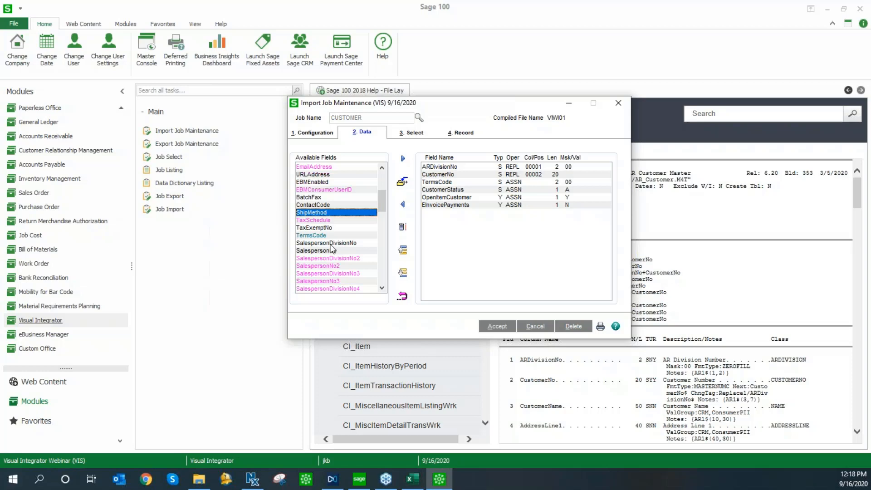
scroll(382, 194, up, 1)
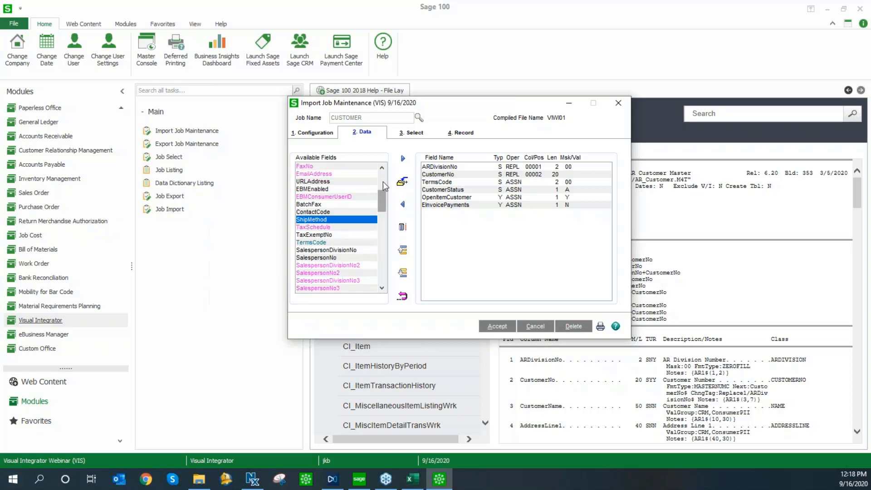
scroll(383, 181, up, 5)
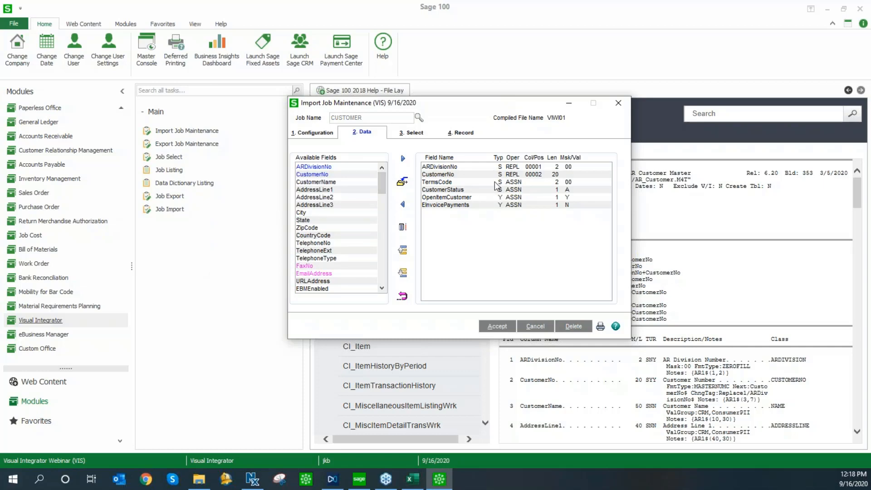
Remove the TermsCode, CustomerStatus, OpenItemCustomer and EInvoicePayments fields from the import job's selected fields
click(438, 168)
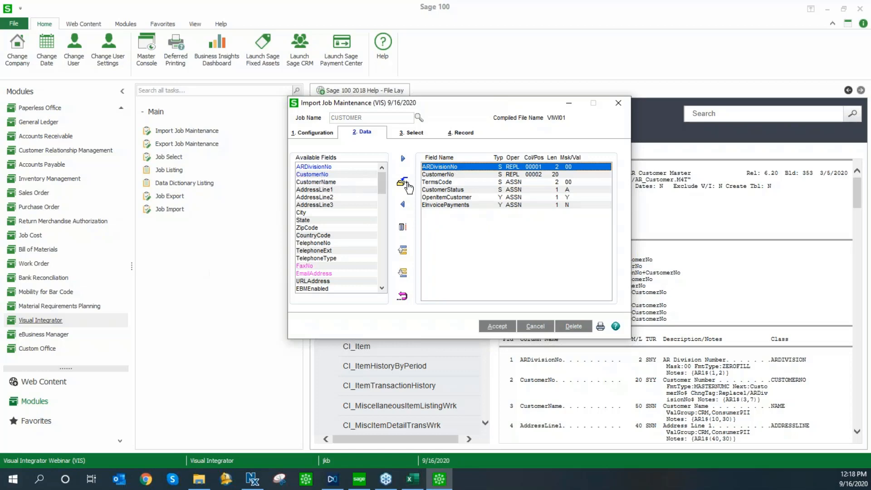
click(437, 182)
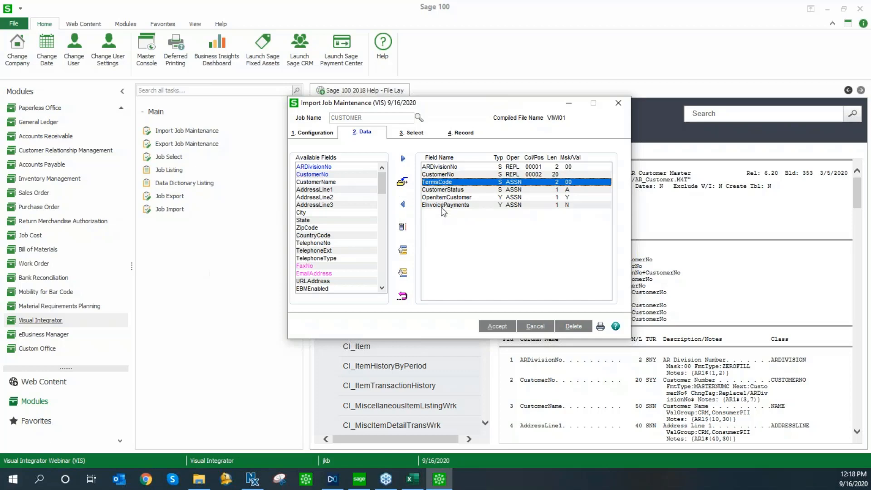
click(404, 208)
click(403, 208)
click(403, 208)
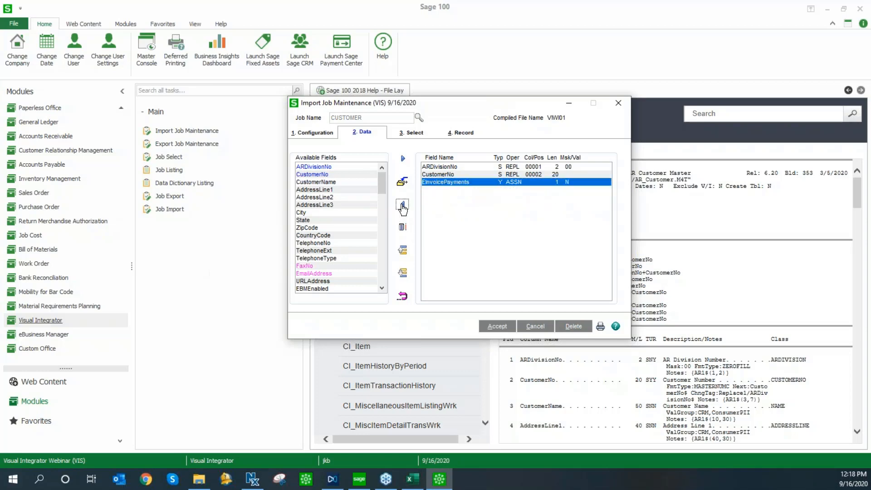
click(404, 208)
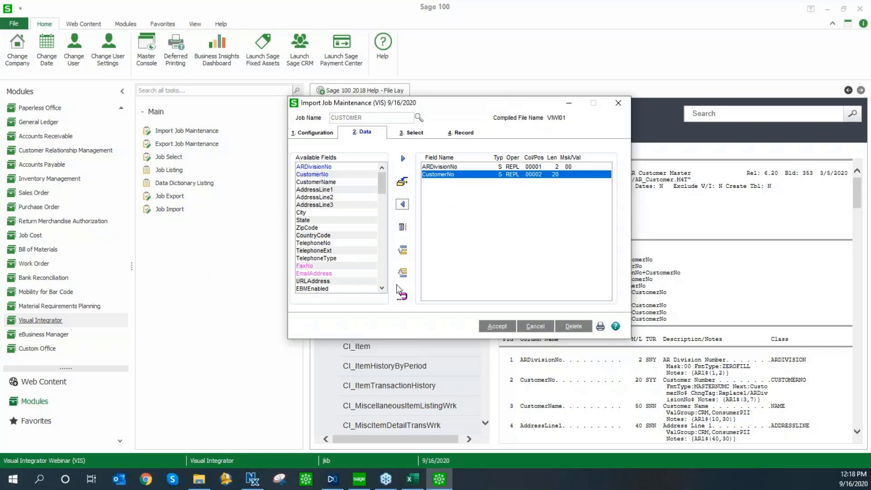
Add the PriceLevel and DateLastActivity fields to the import job after CustomerNo
click(383, 288)
click(383, 288)
click(383, 288)
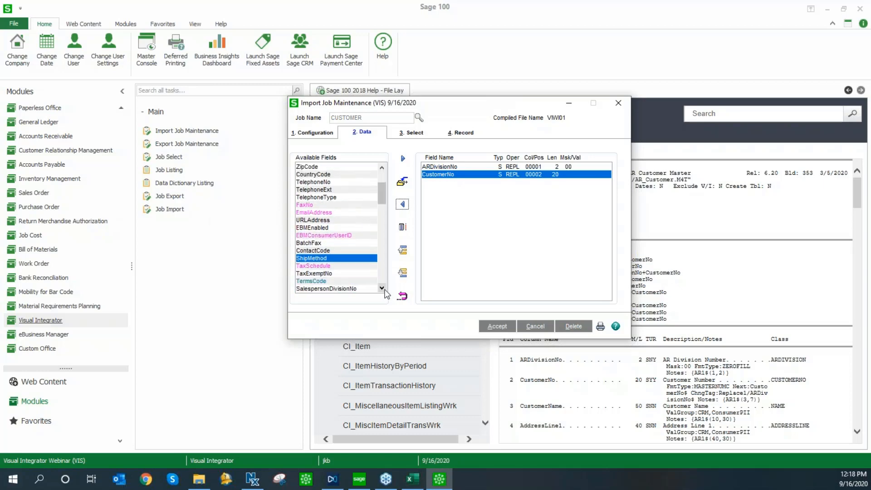
click(383, 288)
click(383, 288)
click(382, 289)
click(382, 289)
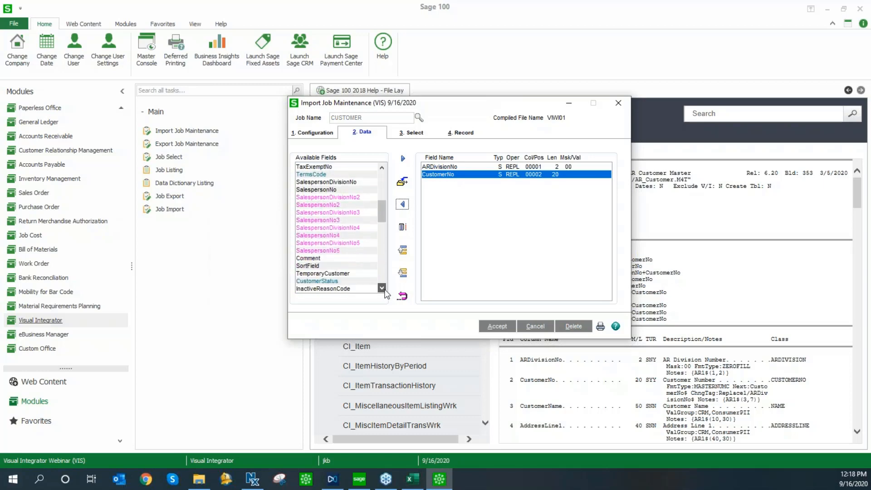
click(382, 288)
click(383, 288)
click(383, 288)
click(382, 288)
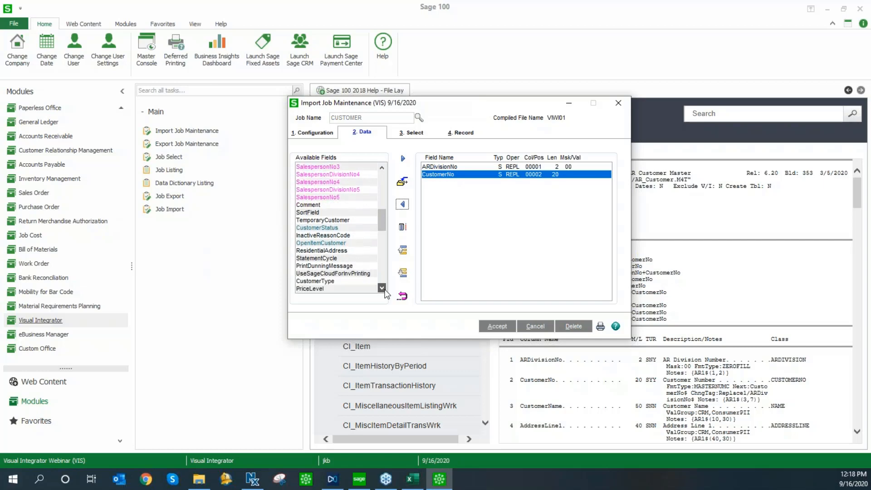
click(322, 274)
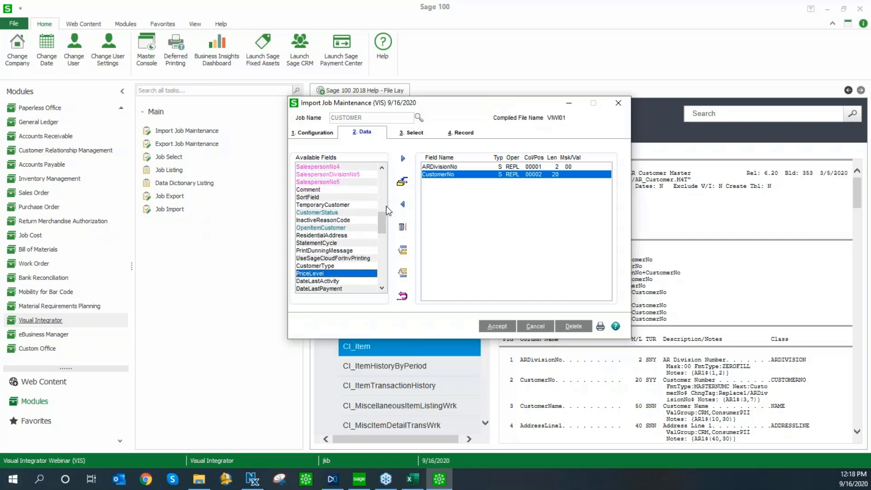
click(403, 159)
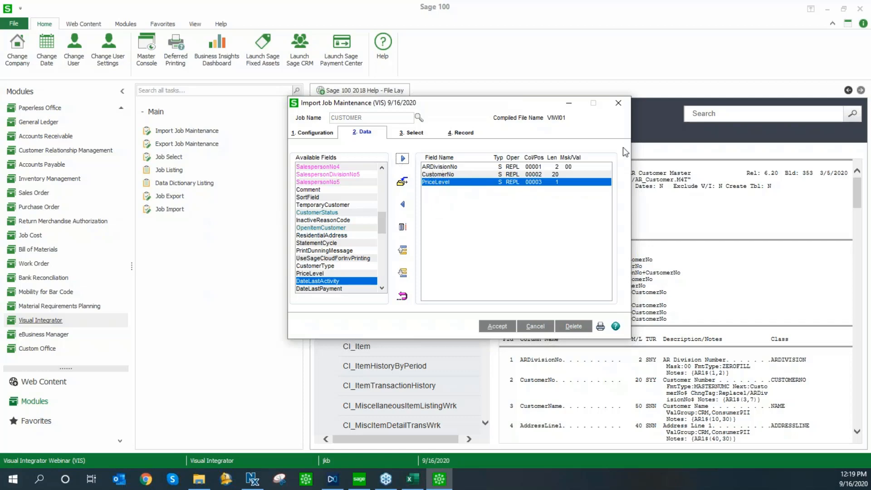
click(507, 168)
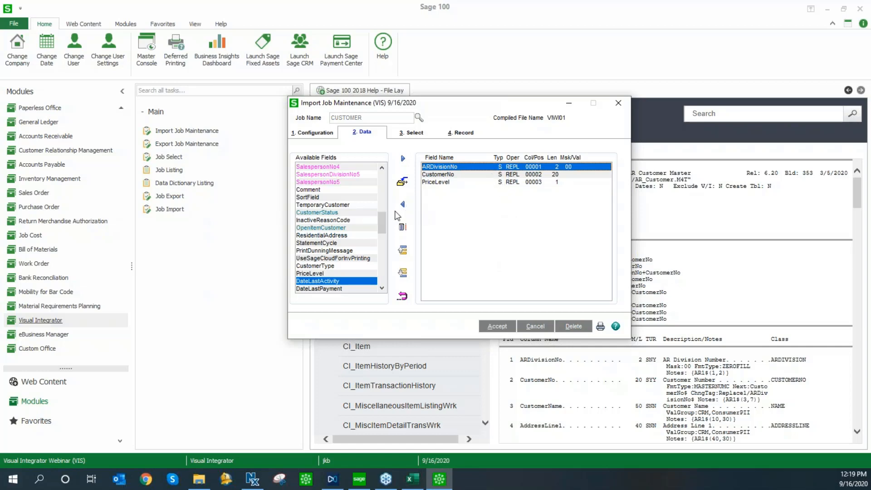
double_click(331, 281)
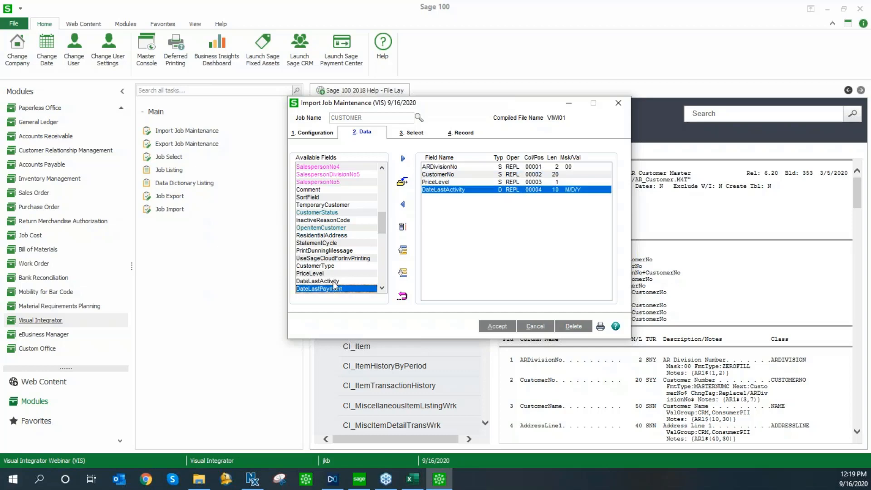
Remove the DateLastActivity field from the import job's selected fields
click(510, 182)
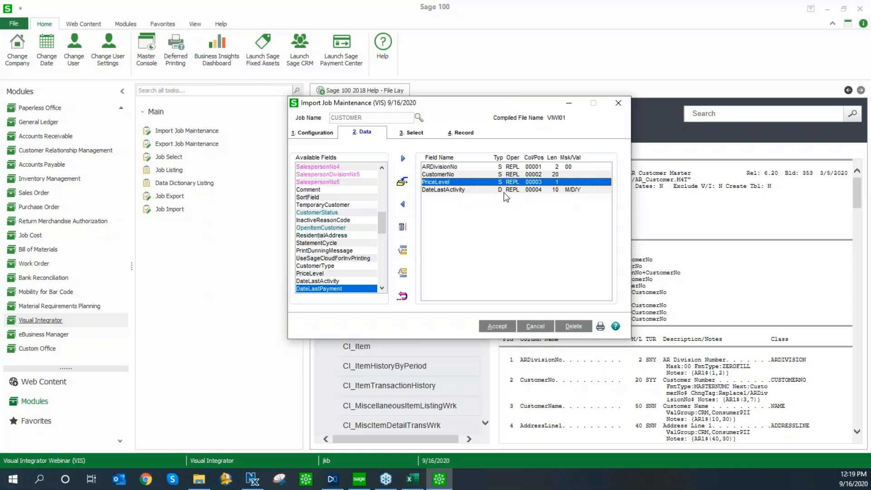
click(455, 190)
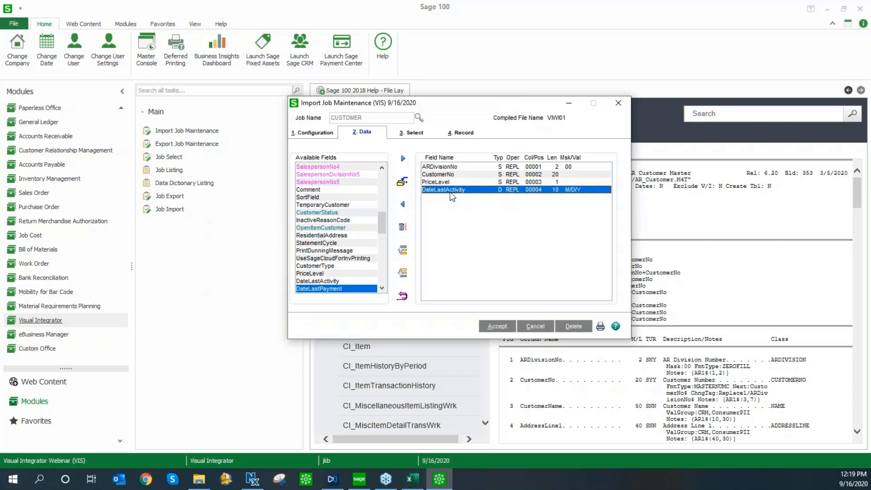
click(400, 205)
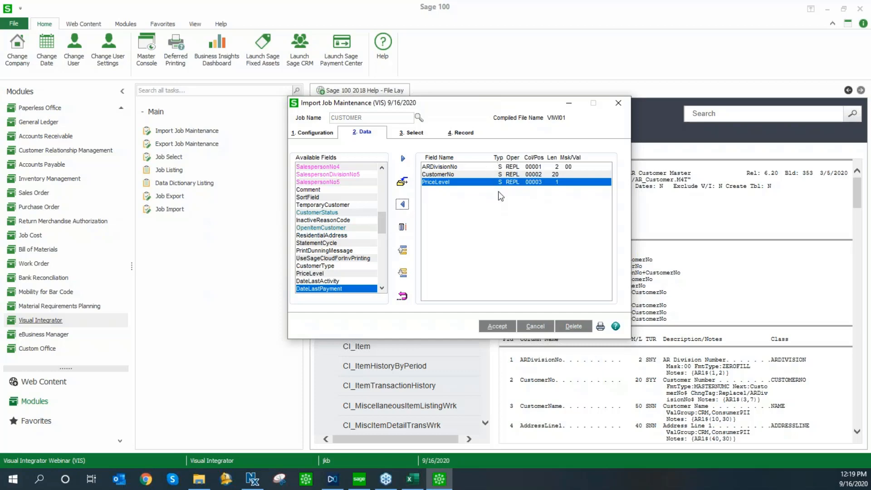
Open the import field properties of ARDivisionNo and reposition the dialog over the job window
click(517, 167)
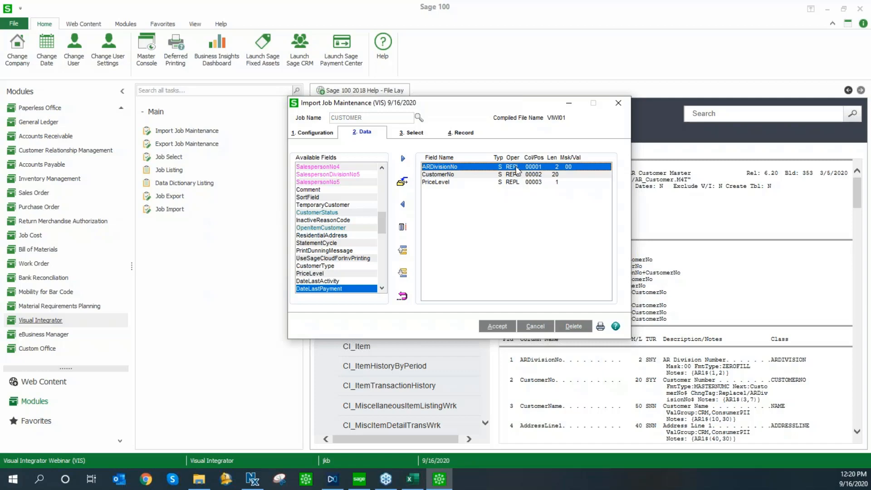
double_click(443, 168)
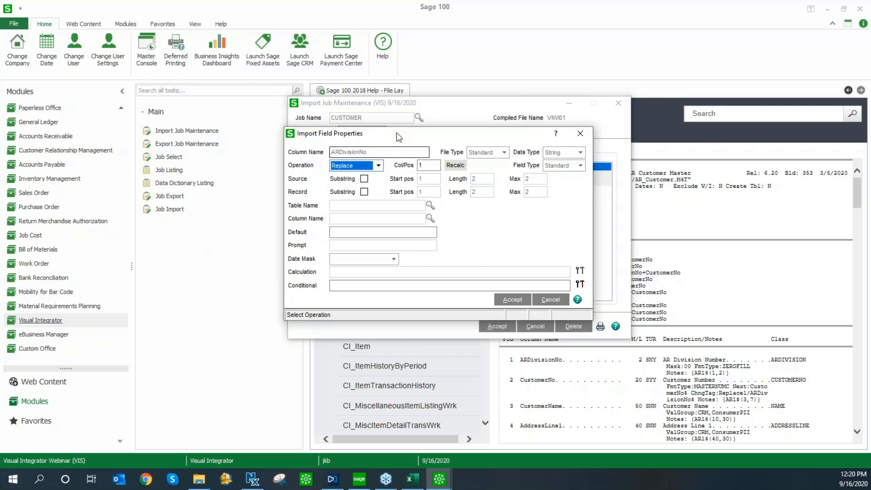
drag(397, 132, 422, 191)
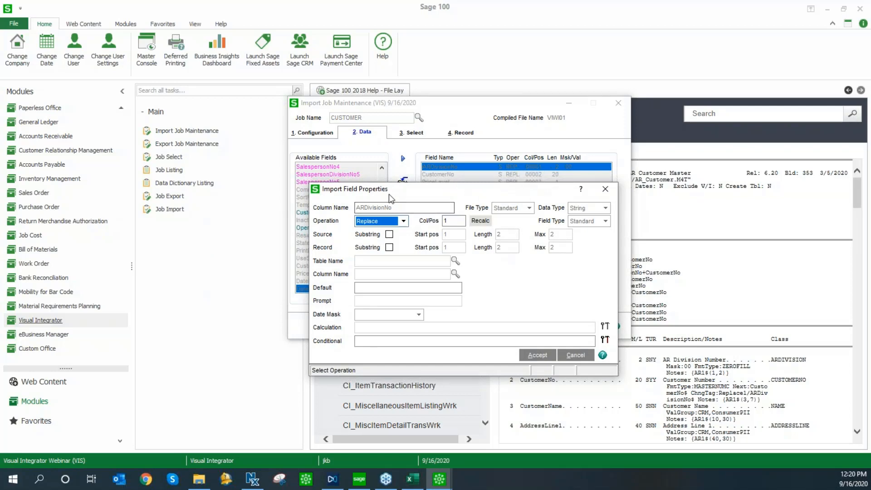
drag(412, 186, 374, 133)
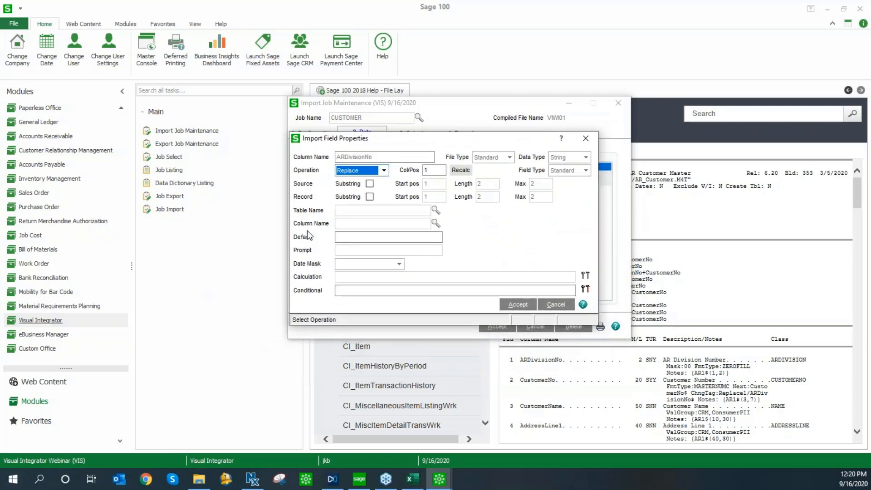
Try to set the ARDivisionNo field's operation to Next
click(384, 172)
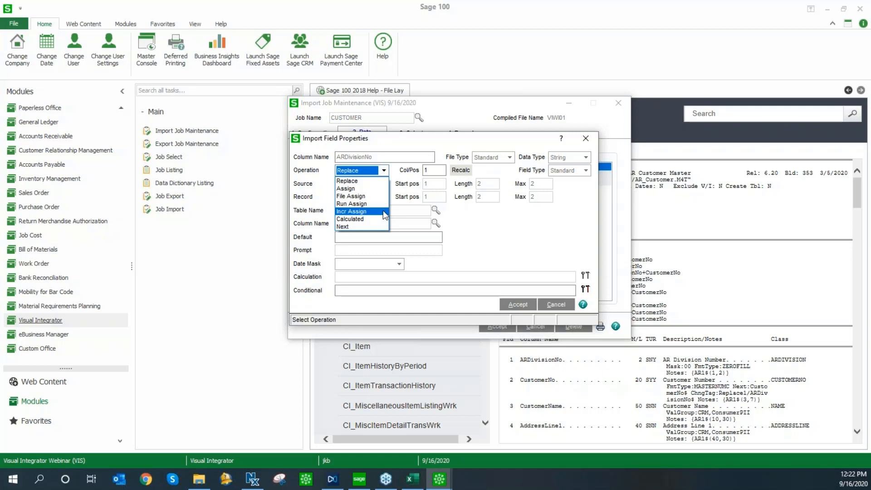
click(360, 227)
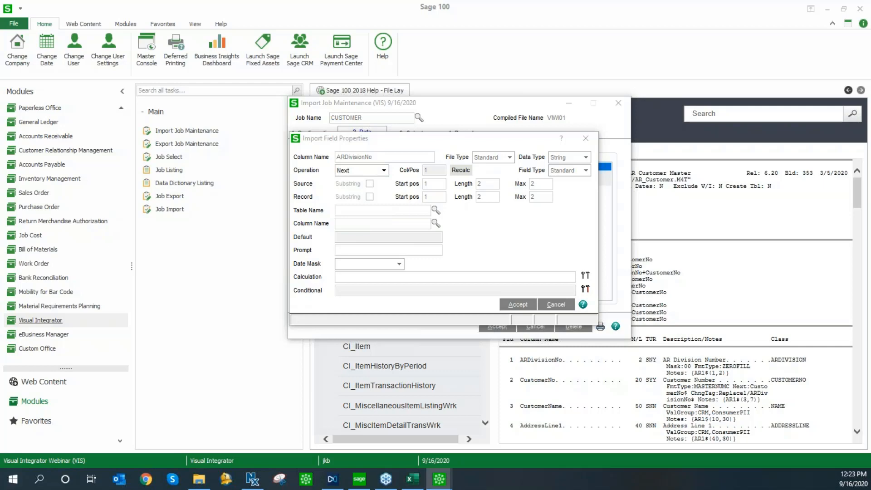
drag(475, 151, 453, 194)
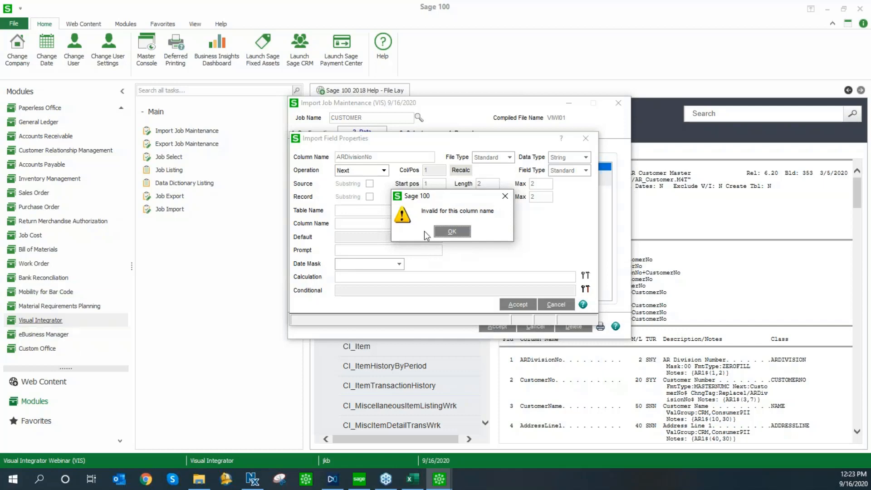
click(453, 232)
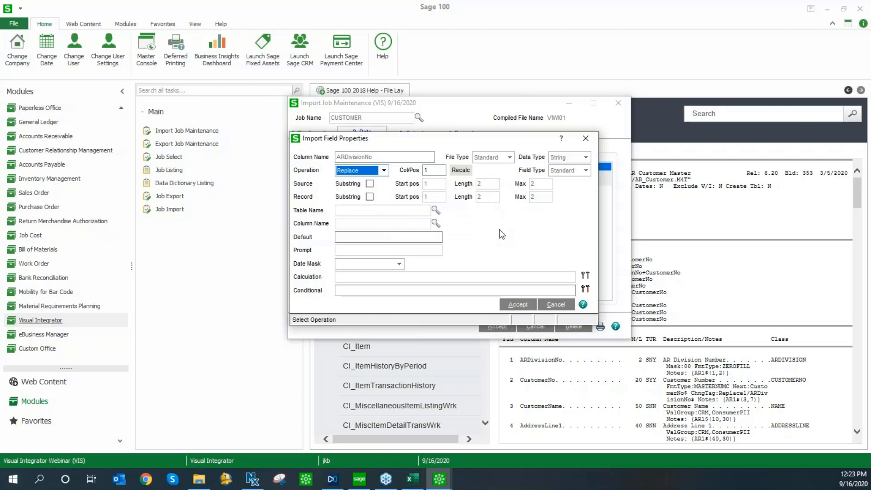
With customer import.csv shown in Excel for reference, make ARDivisionNo read a source substring from column 1, start position 1, length 2
drag(414, 144, 430, 132)
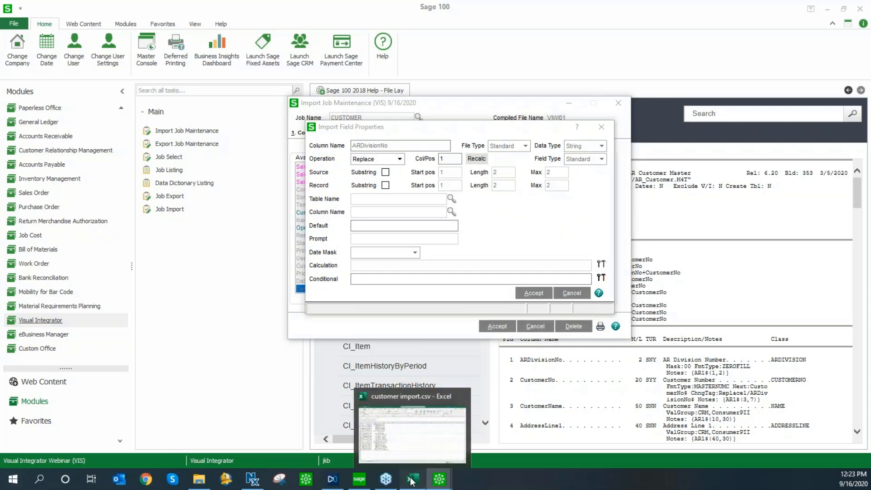
click(412, 478)
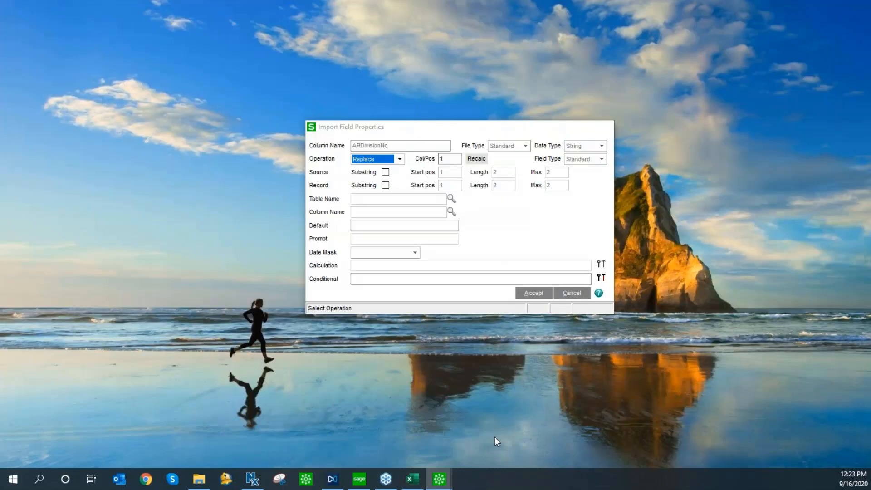
click(496, 440)
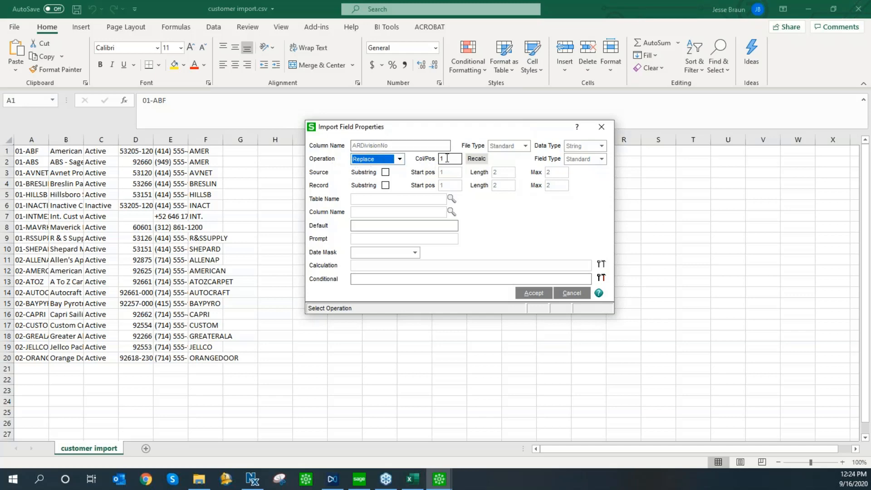
click(386, 173)
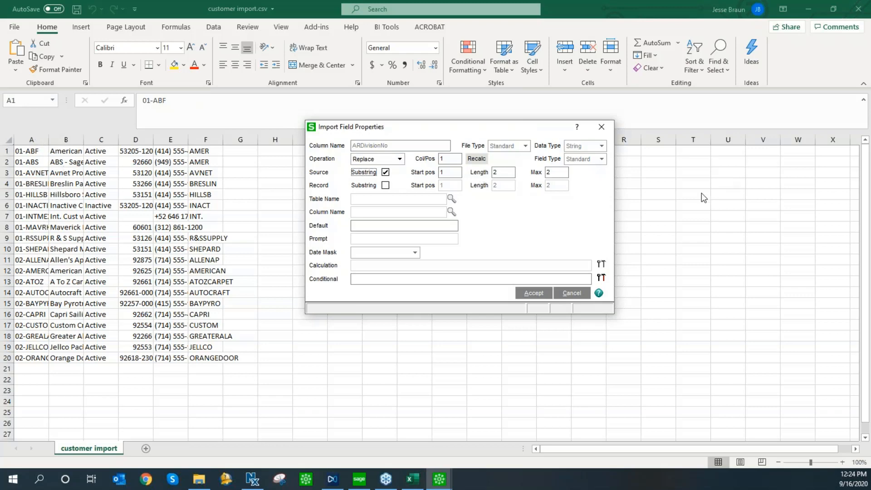
click(442, 172)
click(526, 294)
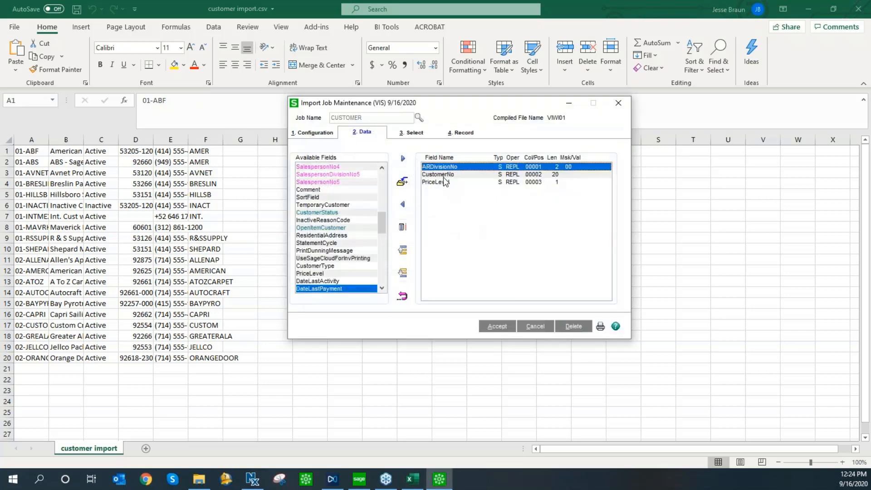
Make the CustomerNo field read a source substring from column 1, with start position 4 and length 17
double_click(442, 176)
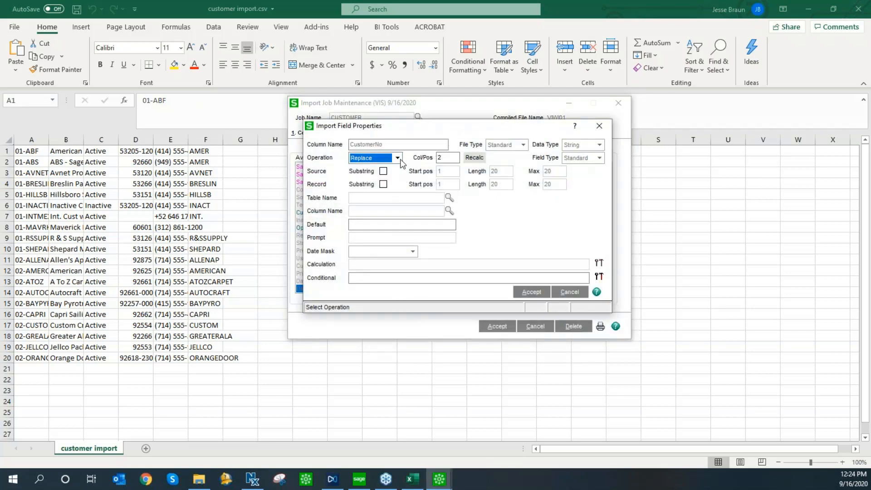
click(448, 159)
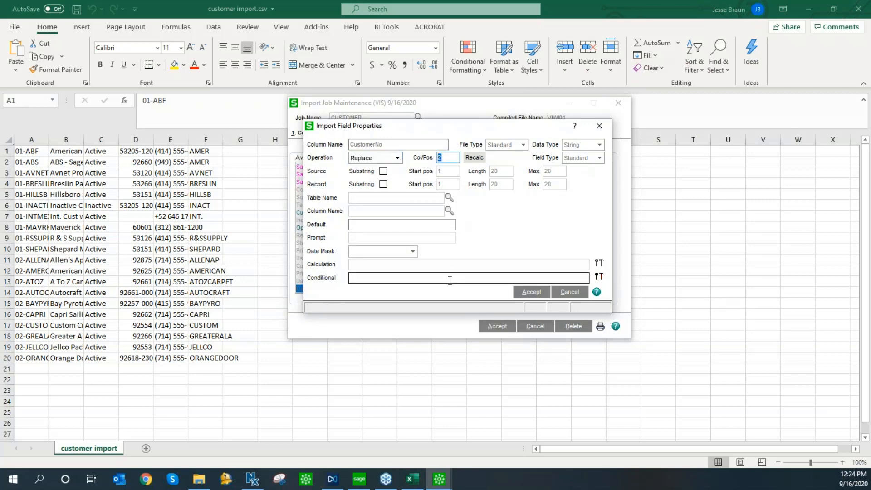
text(1)
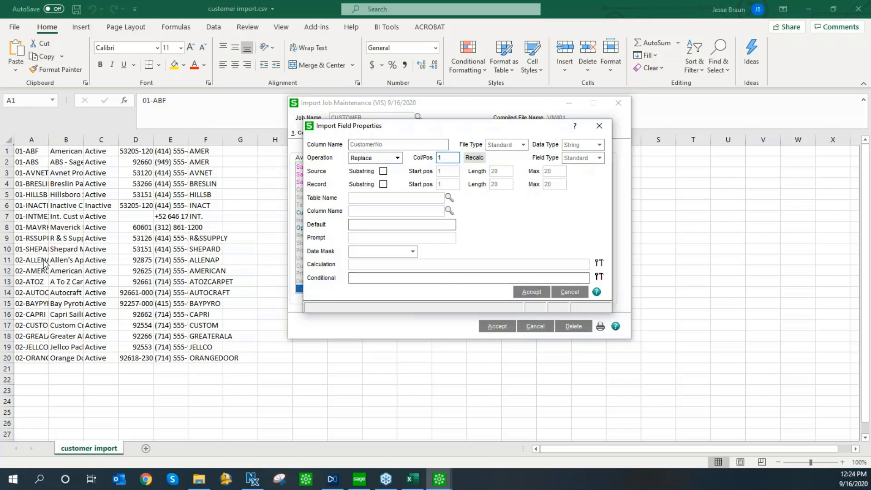
click(384, 172)
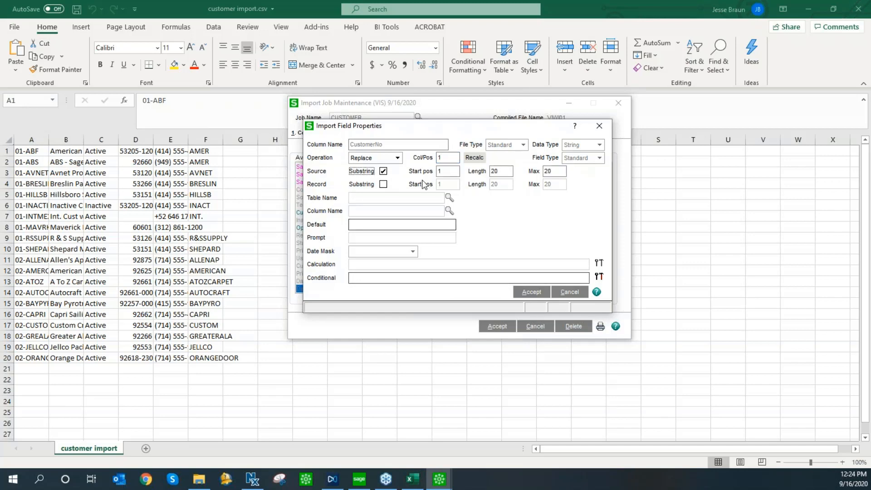
click(445, 172)
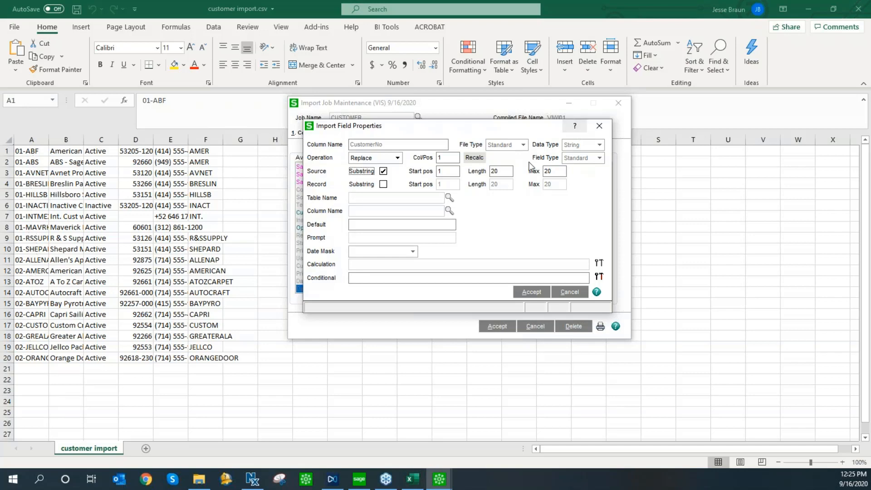
click(442, 171)
text(4)
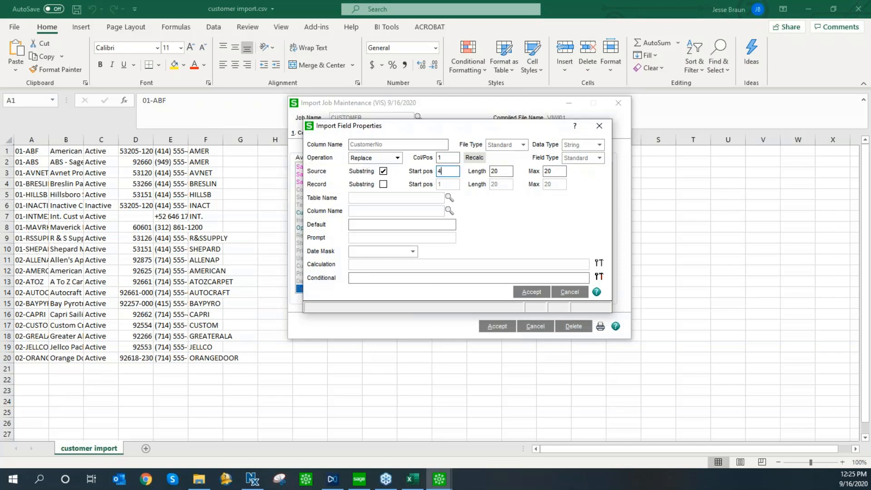
click(499, 172)
click(529, 294)
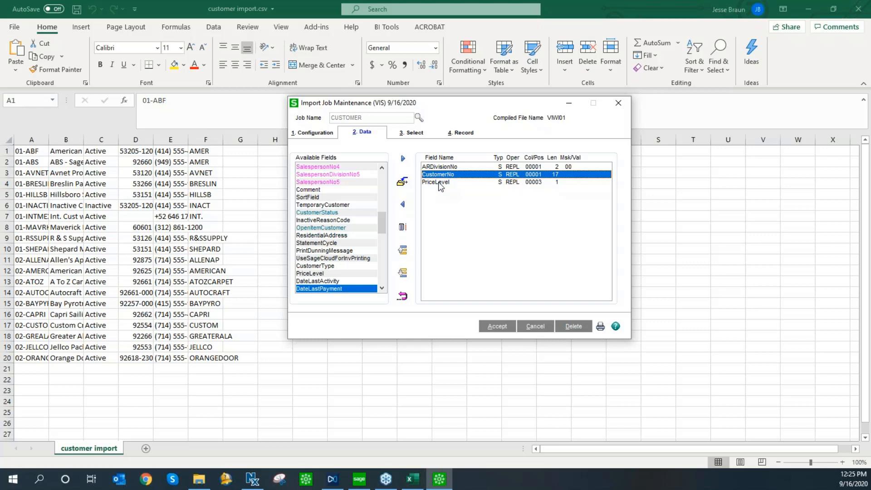
Set the PriceLevel field's operation to Assign with the default value A
double_click(440, 183)
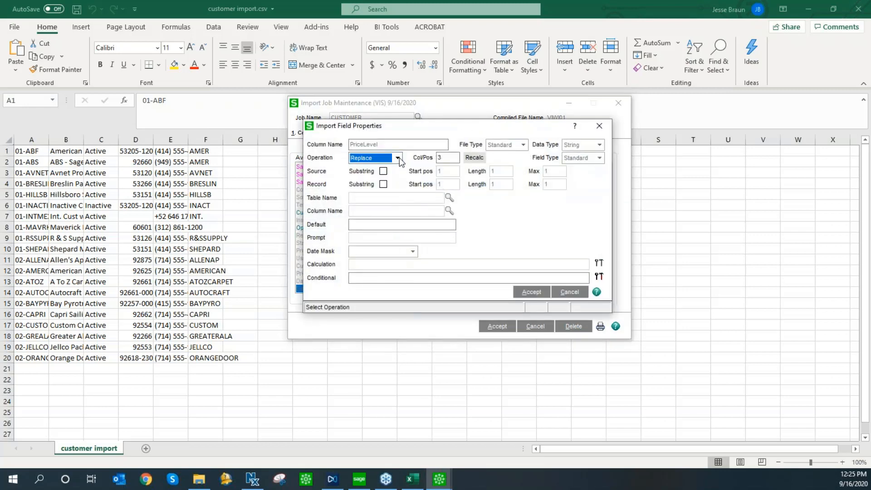
click(398, 158)
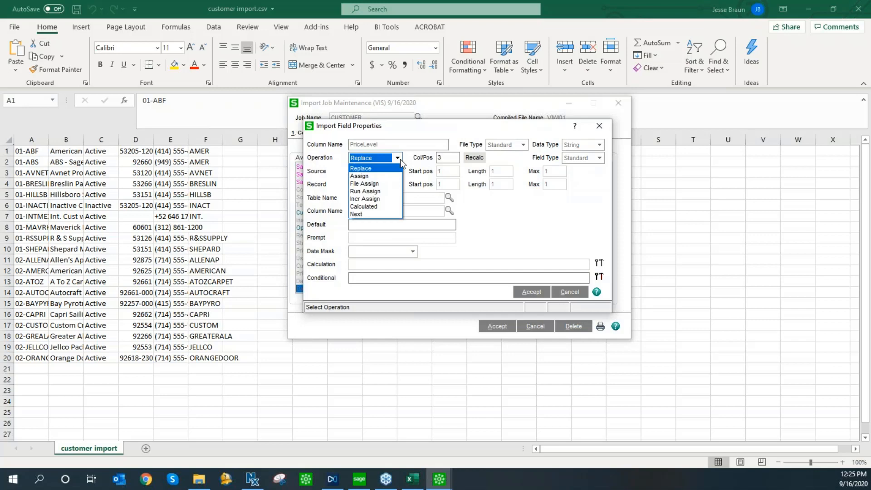
click(378, 176)
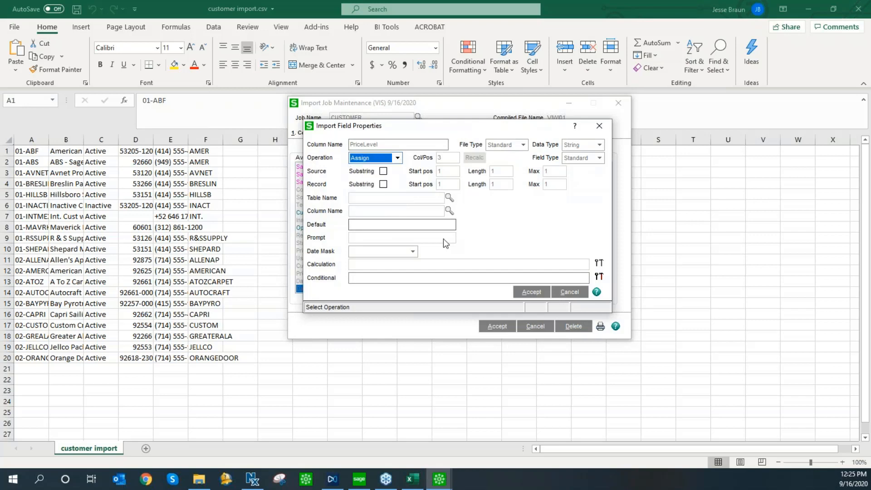
click(357, 224)
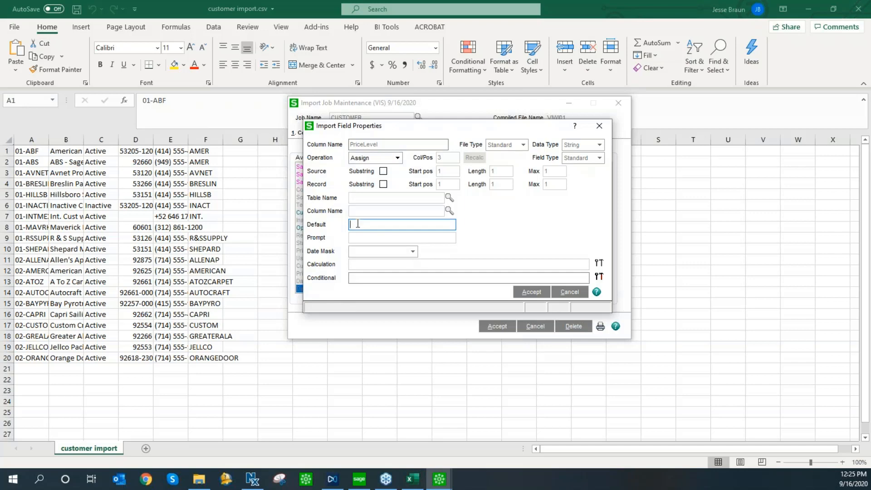
text(A)
click(531, 292)
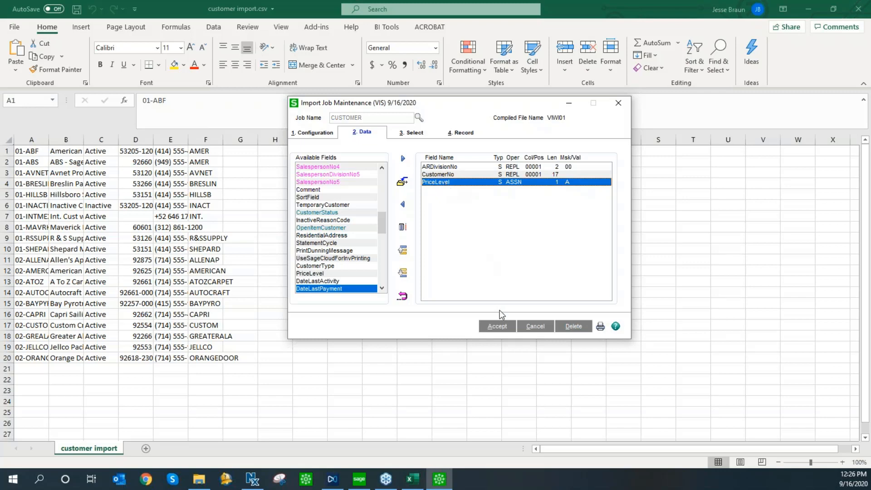
Save the import job, execute it and choose customer import.csv from the Desktop as the import file
click(497, 327)
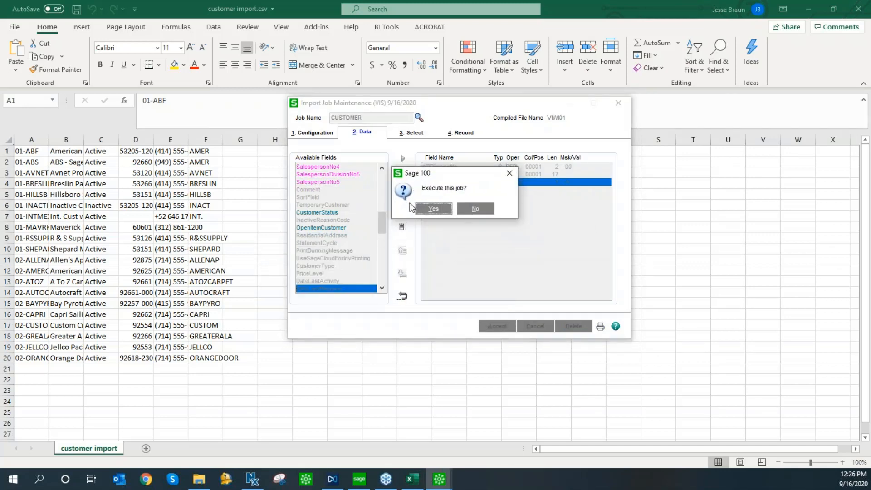
click(433, 209)
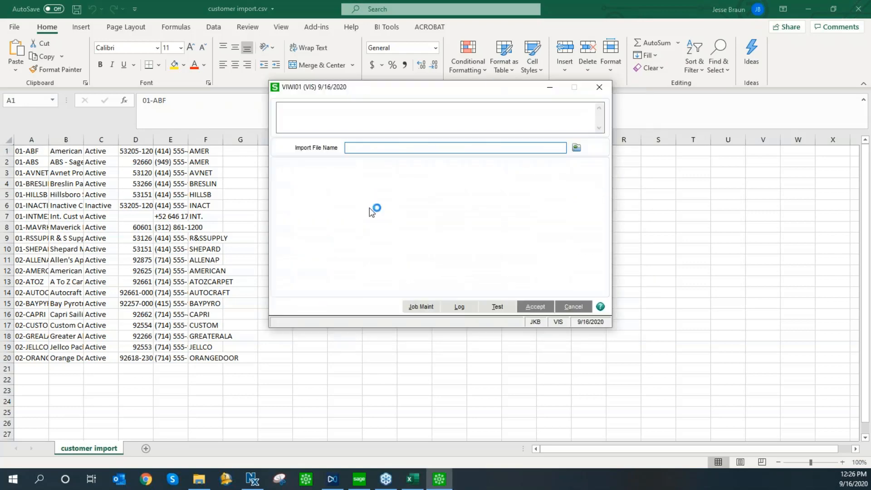
click(577, 148)
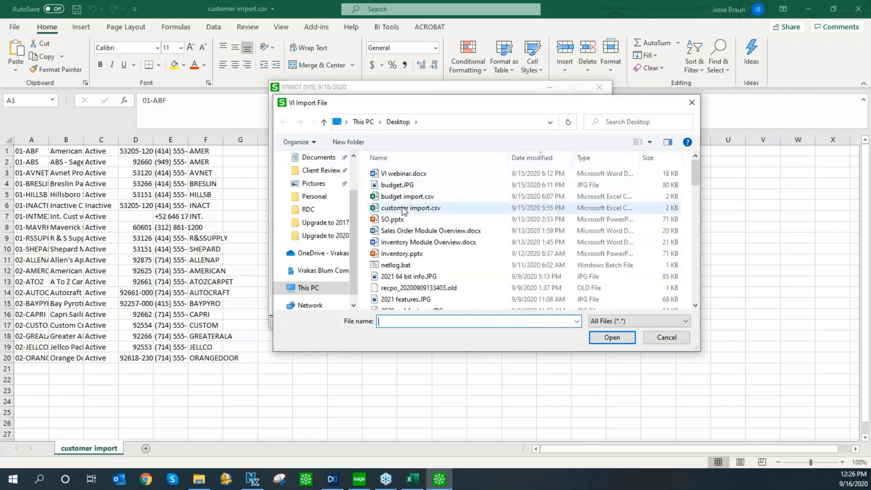
double_click(403, 208)
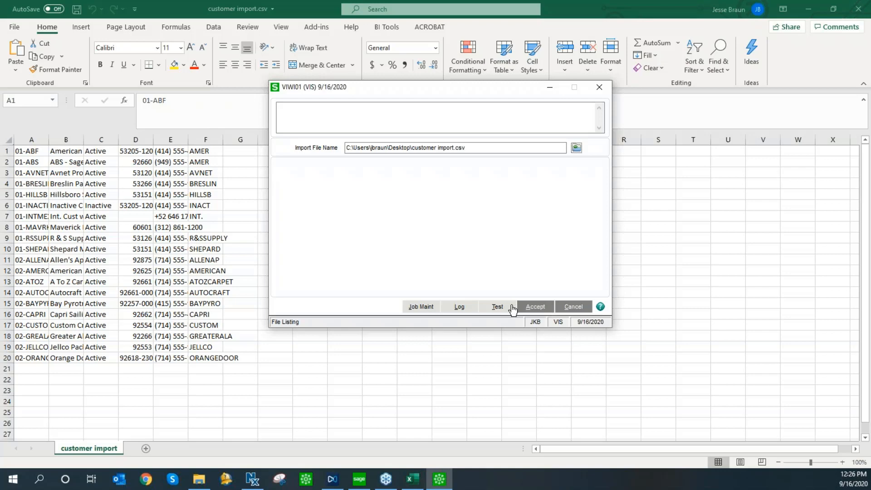
Try to run a job test on all records of the import file
click(496, 310)
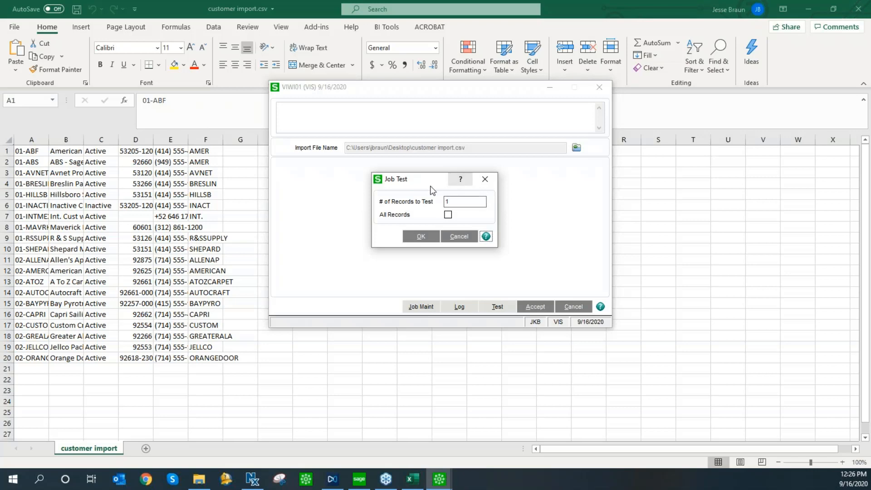
click(449, 215)
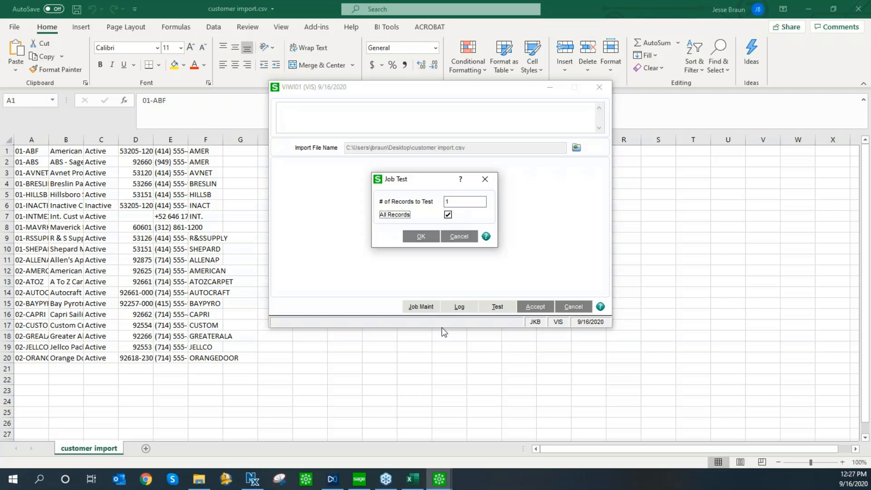
click(422, 237)
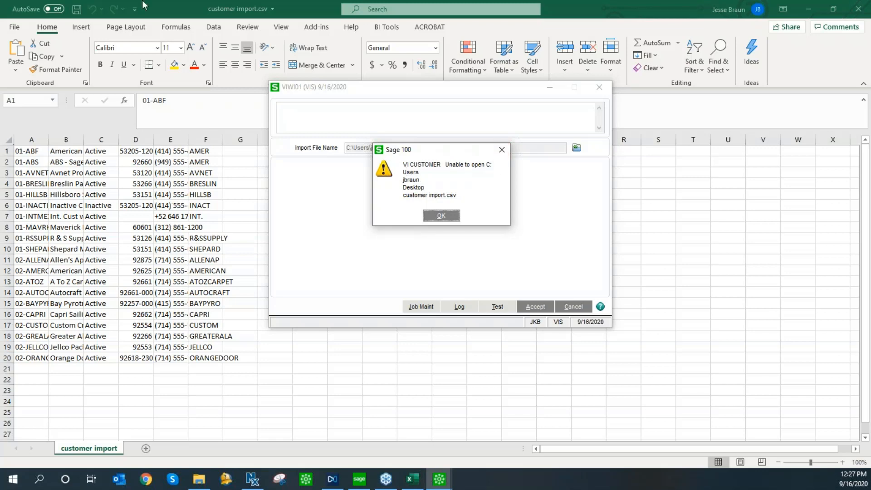
Close customer import.csv in Excel, and rerun the Sage 100 job test on all records without viewing the job log
click(208, 20)
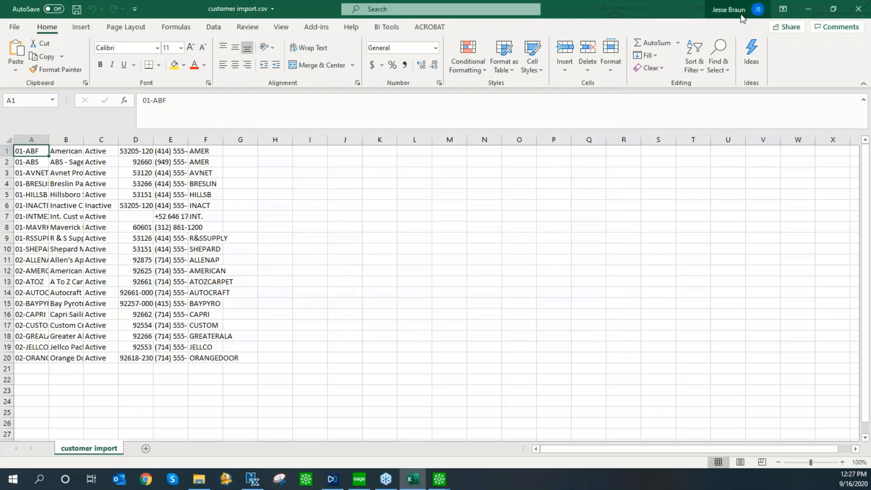
click(859, 9)
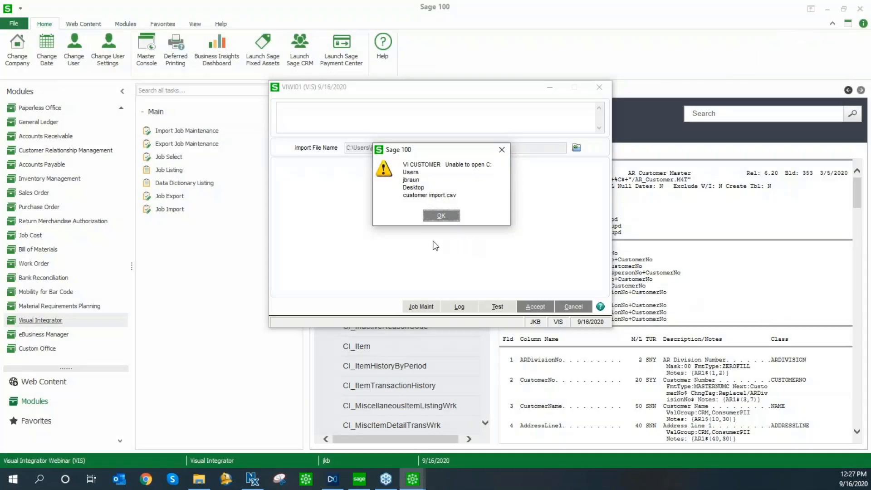
click(438, 216)
click(497, 308)
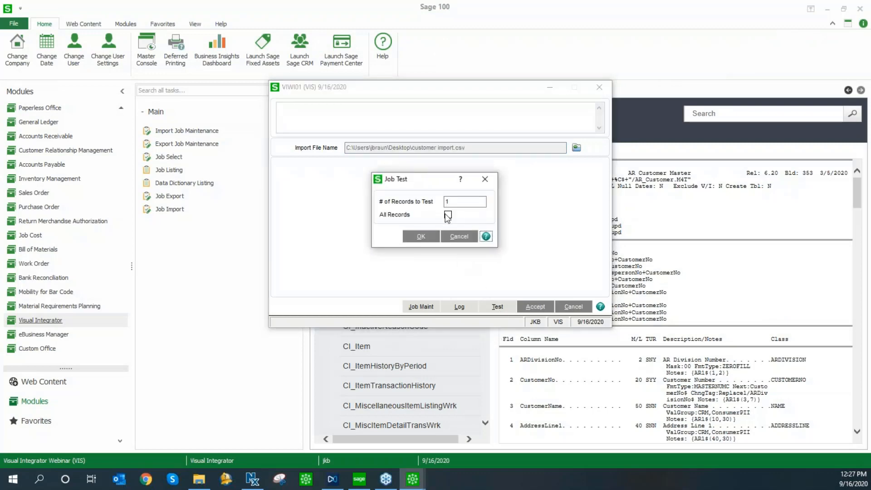
click(448, 215)
click(419, 237)
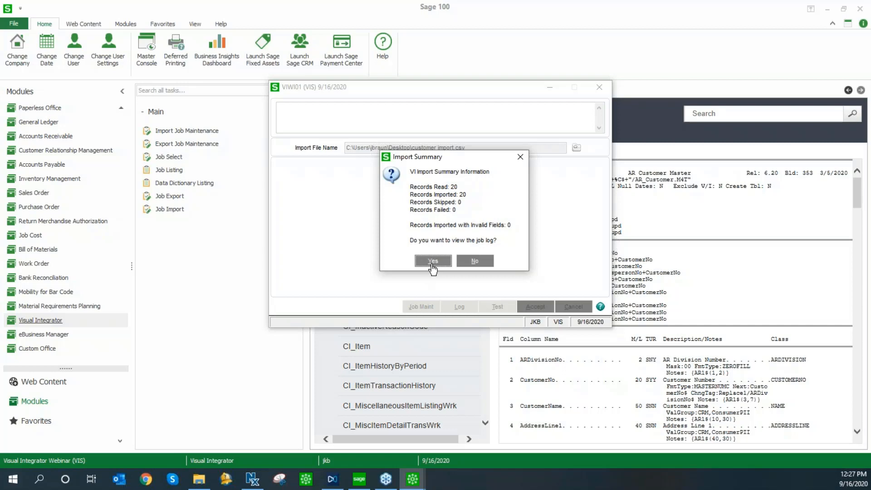
click(478, 267)
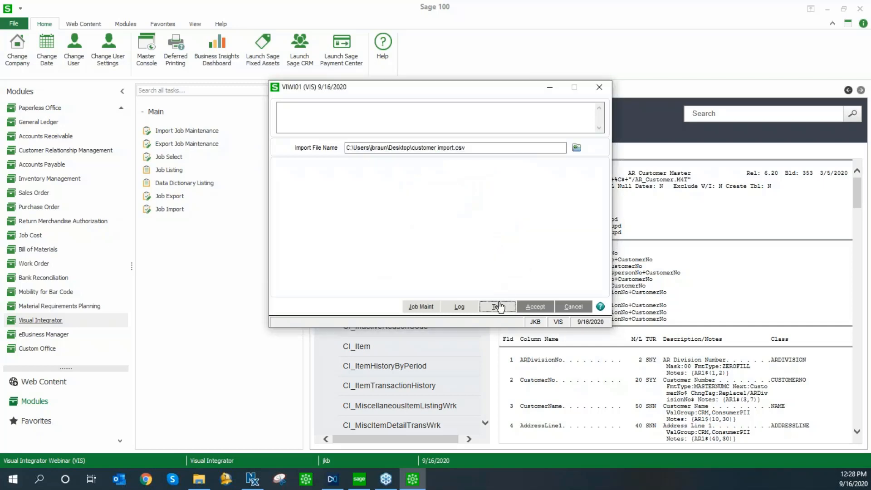
Import the customer records into company VIS and decline viewing the job log
click(530, 307)
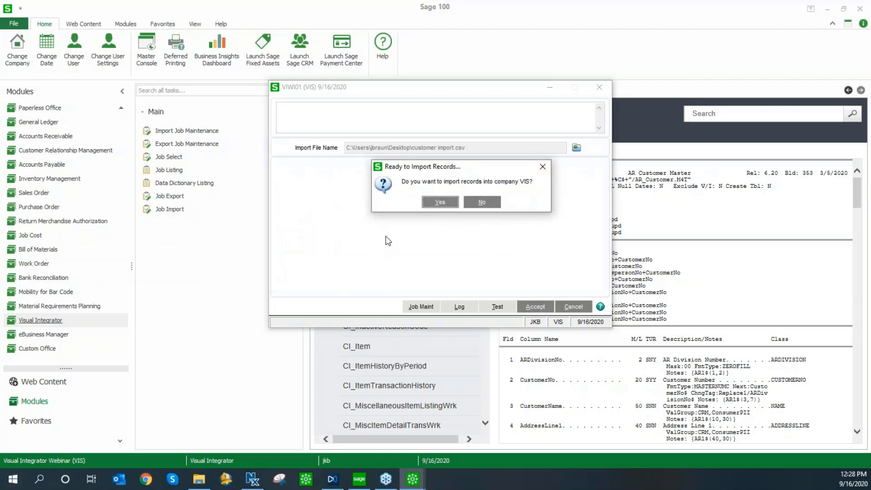
click(438, 205)
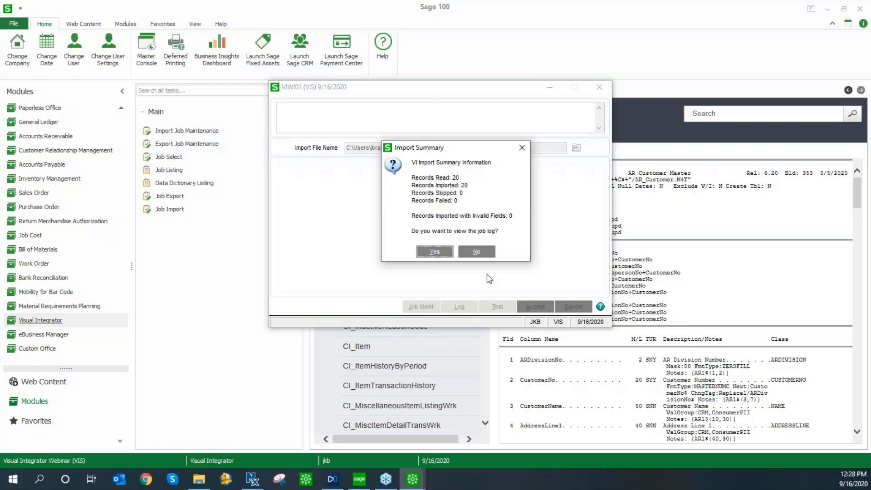
click(476, 251)
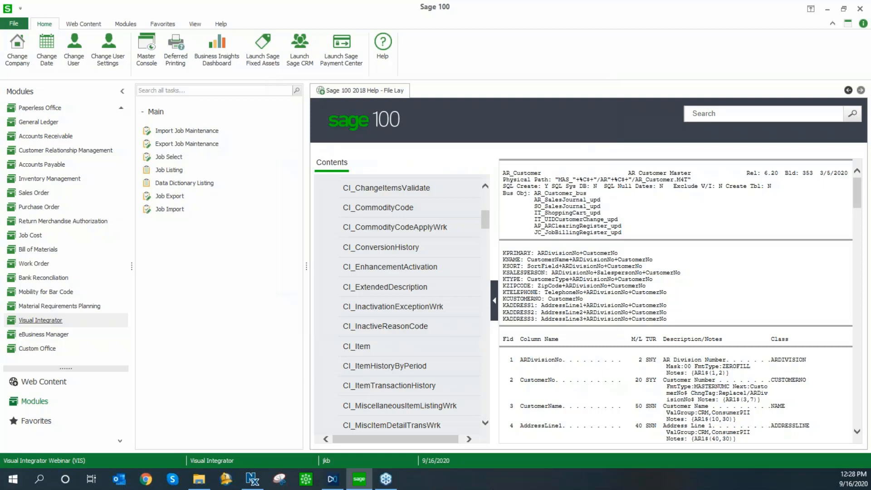
Check the price level of the first customer in Accounts Receivable Customer Maintenance, and close the record
click(45, 136)
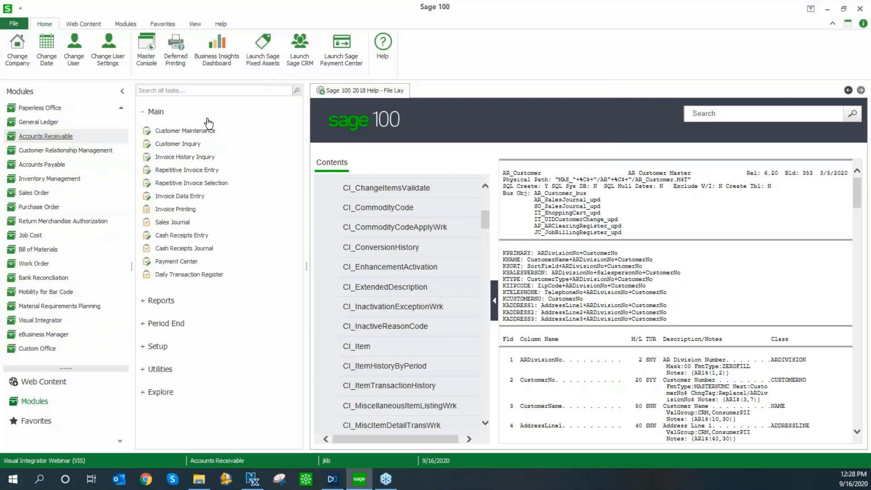
click(204, 130)
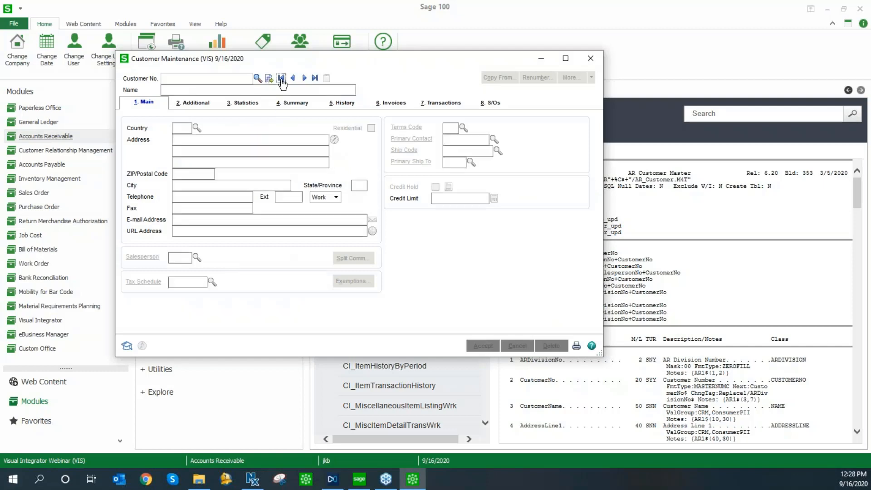
click(281, 78)
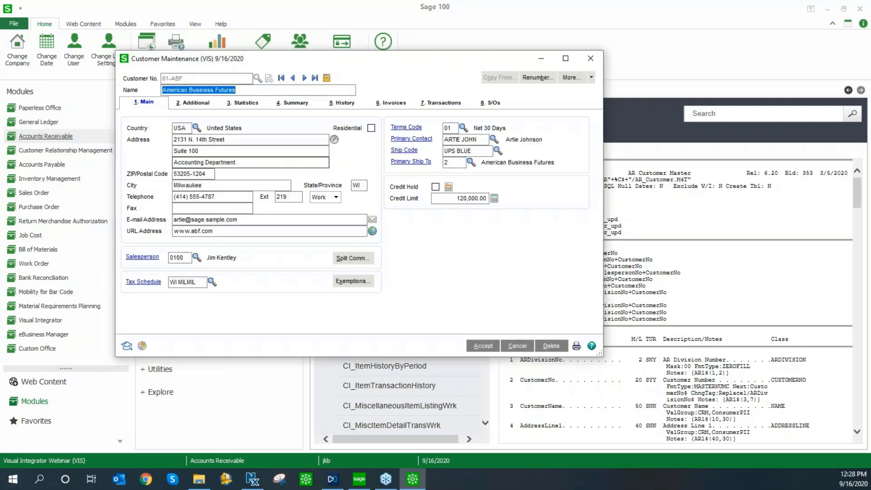
click(193, 103)
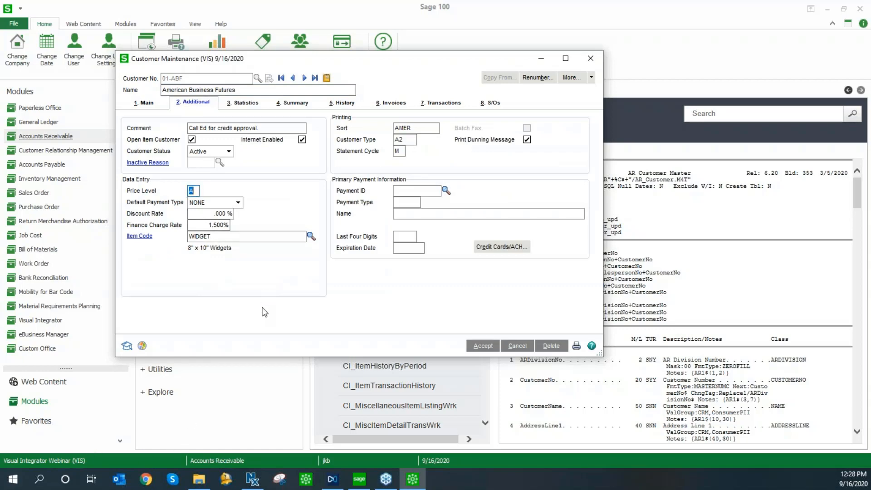
click(194, 191)
click(592, 60)
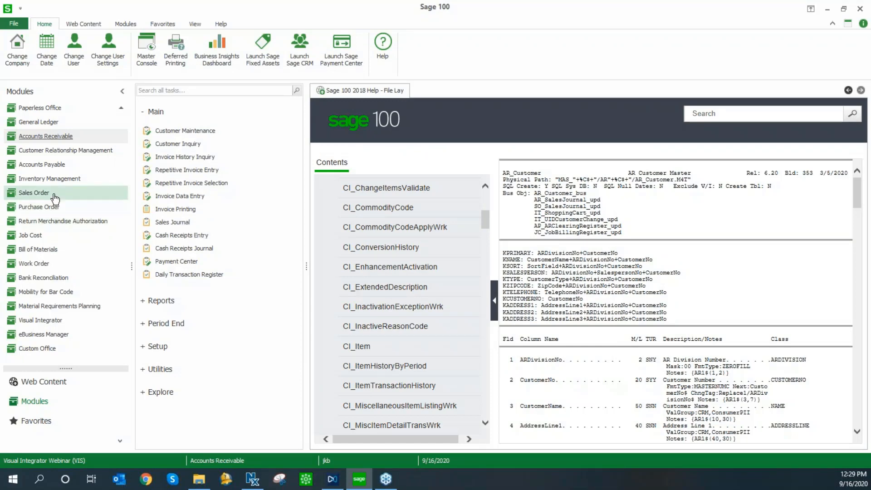
click(38, 126)
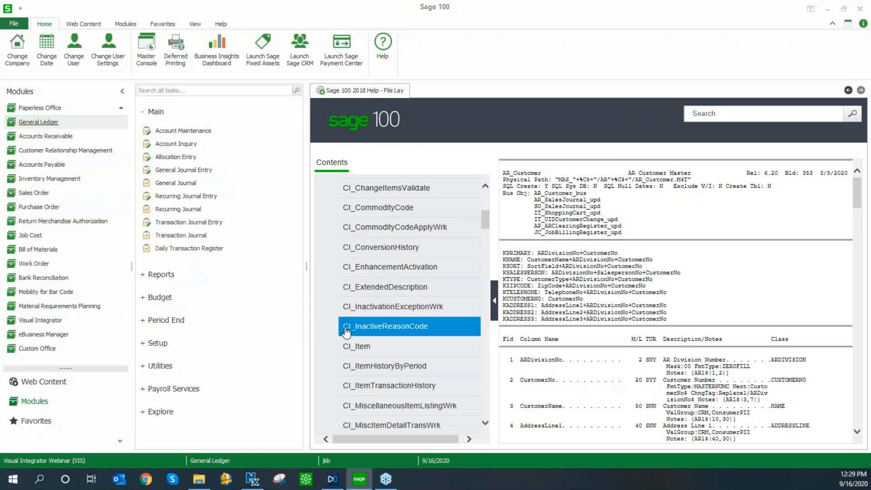
click(171, 298)
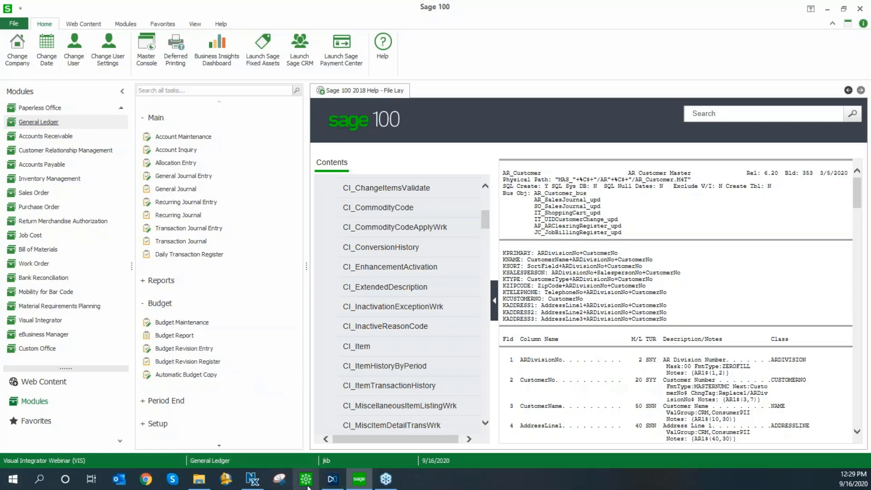
Start a Visual Integrator import job with the job name BUDGET
click(40, 321)
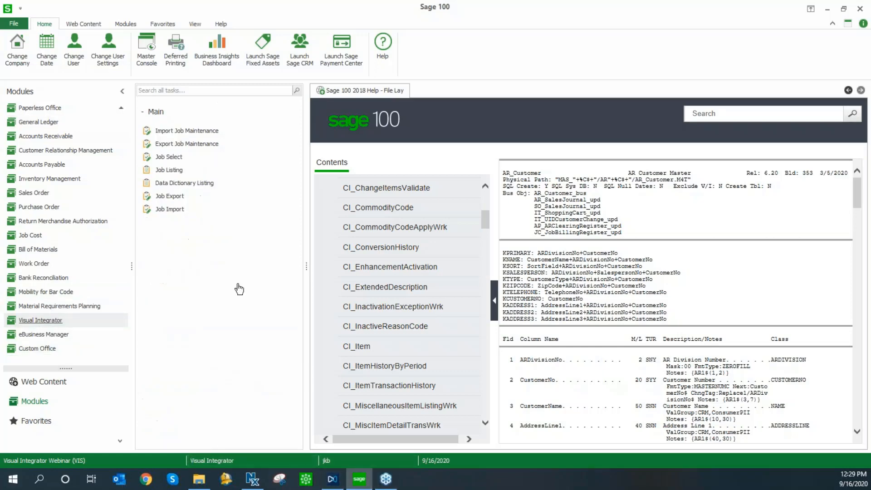
click(208, 133)
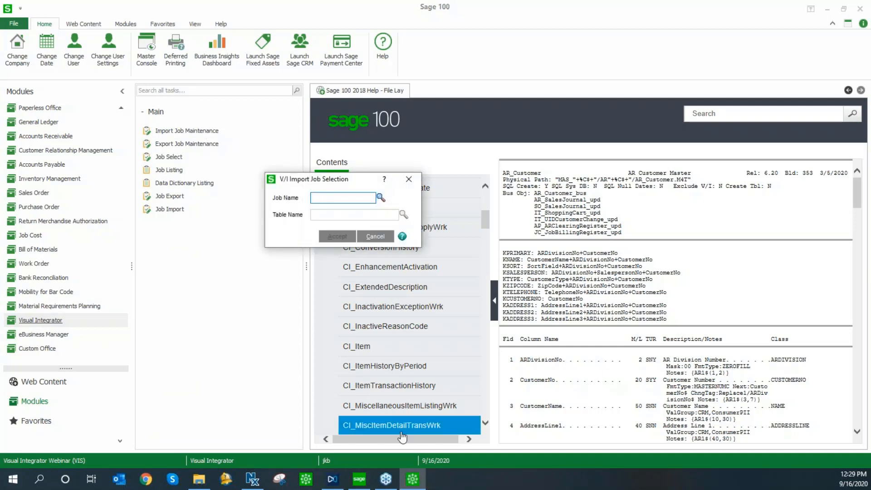
text(BUDGET)
key(Tab)
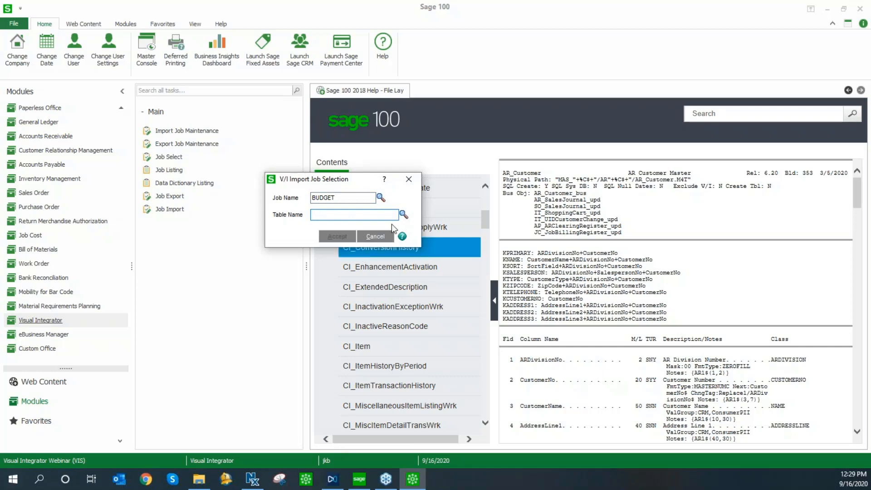
Choose GL_BudgetRevision as the table, confirm BUDGET as a new job and show its data fields
click(402, 215)
scroll(353, 291, down, 3)
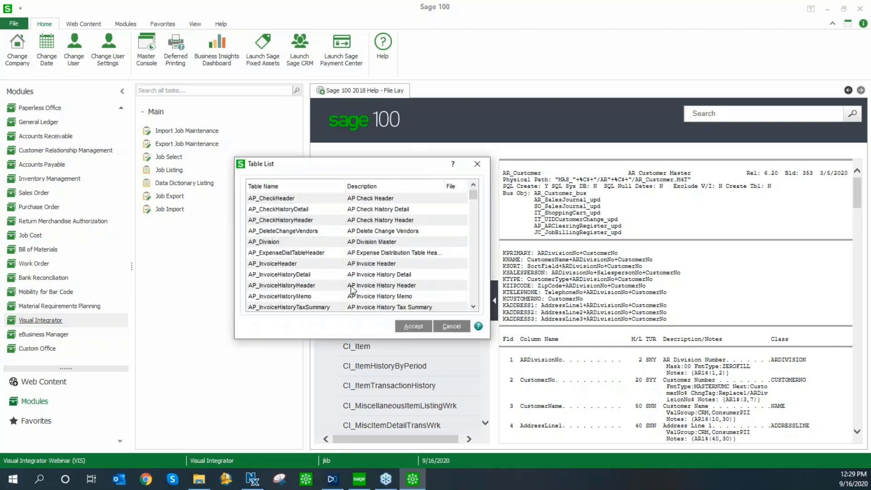
scroll(353, 291, down, 20)
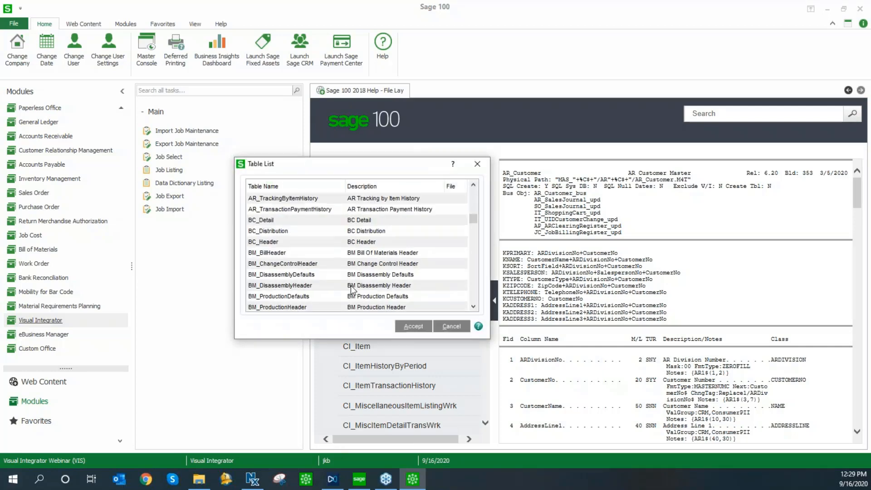
scroll(353, 290, up, 6)
scroll(353, 290, down, 1)
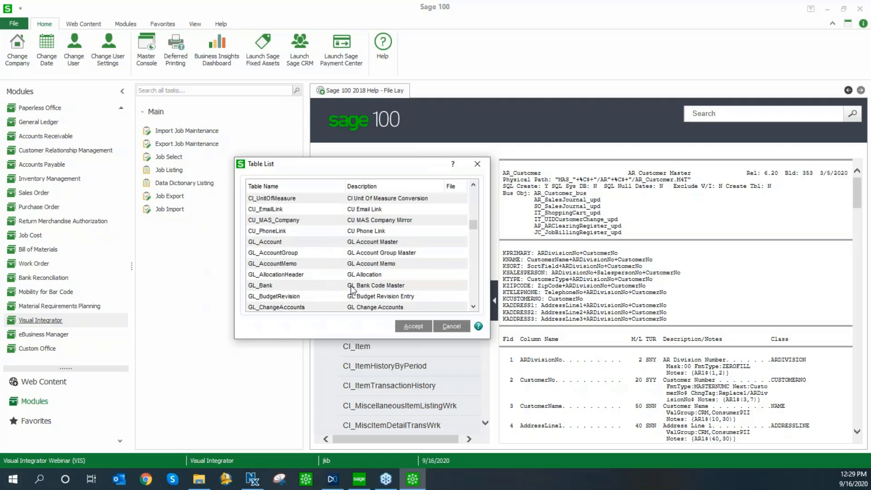
click(273, 243)
scroll(326, 281, down, 1)
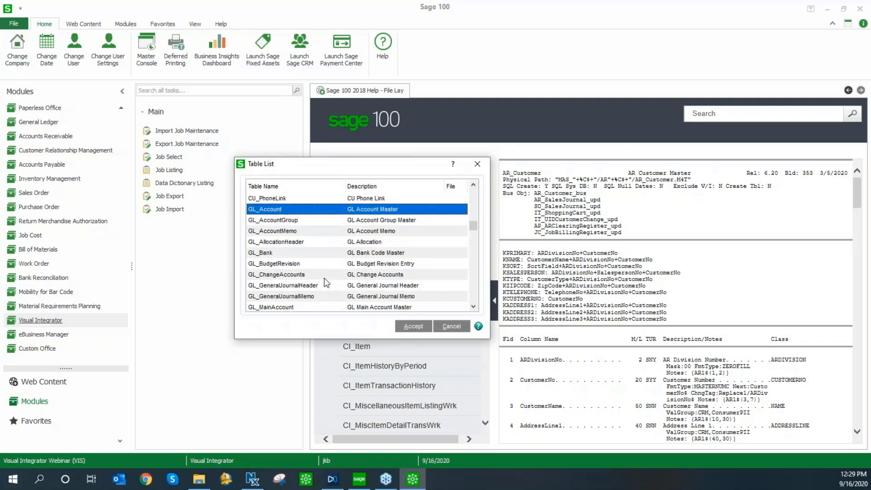
click(271, 265)
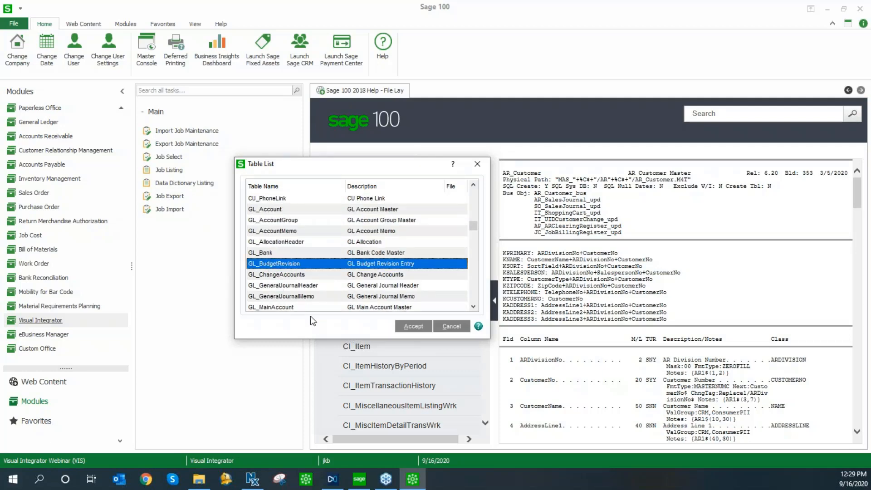
double_click(295, 265)
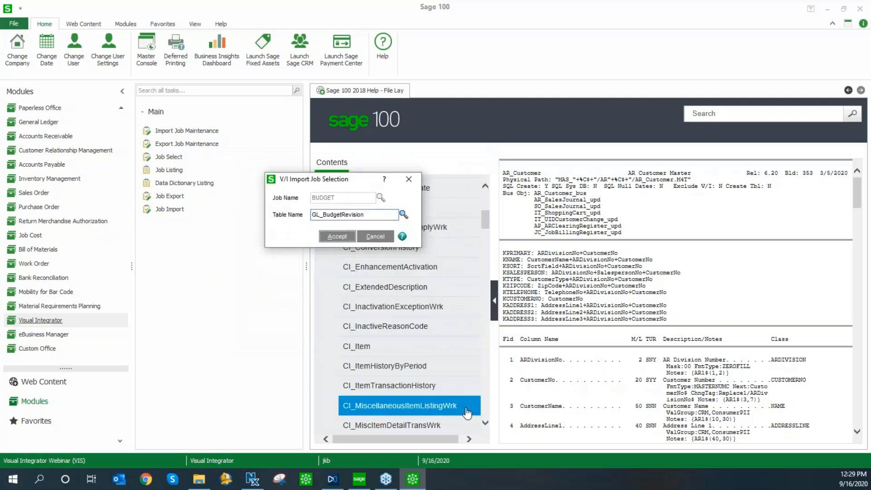
click(336, 236)
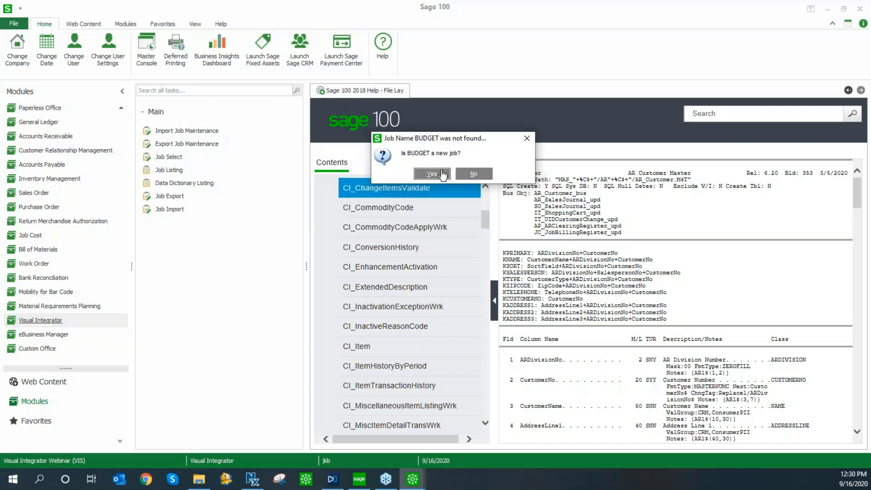
click(434, 175)
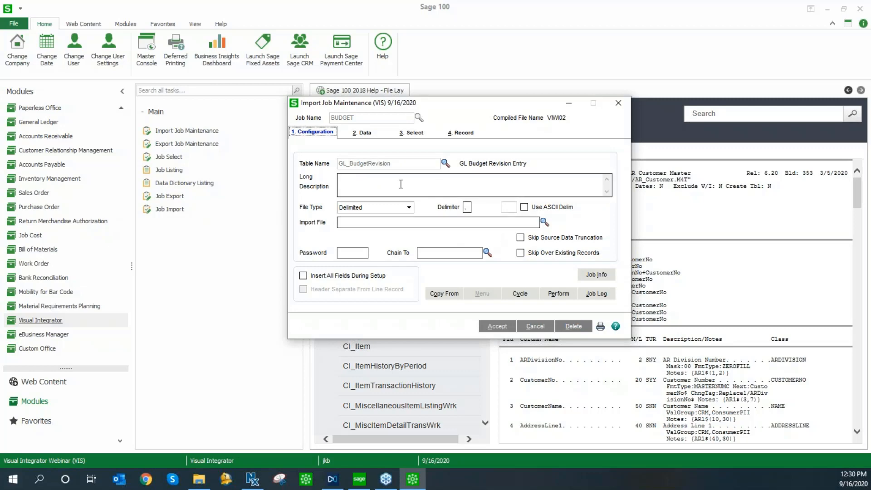
click(362, 132)
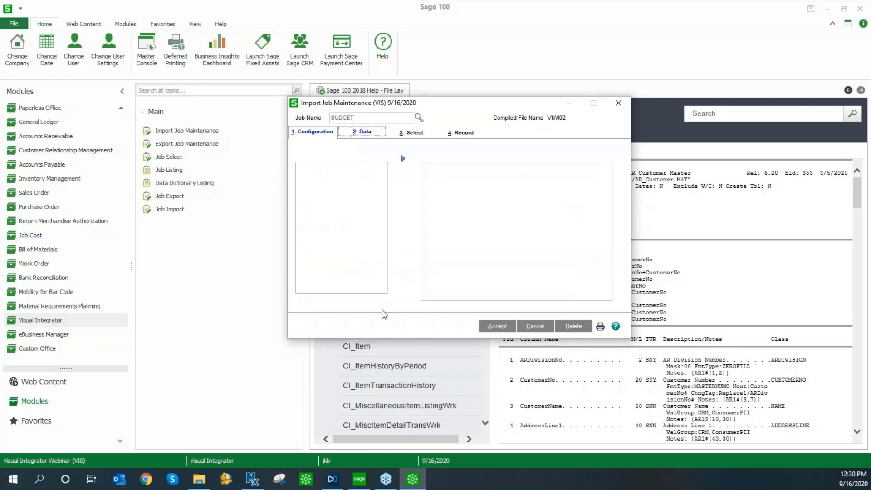
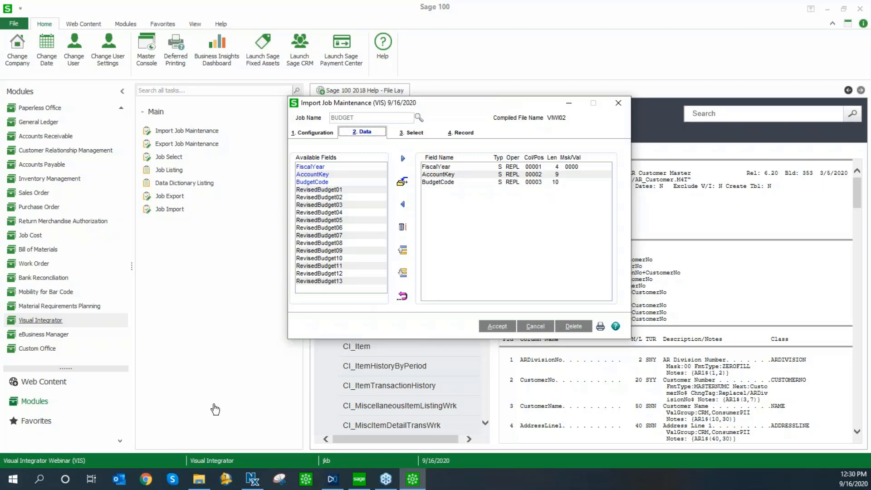
Open budget import.csv in Excel, fit all columns to their contents and review the account numbers and descriptions
click(199, 479)
double_click(170, 219)
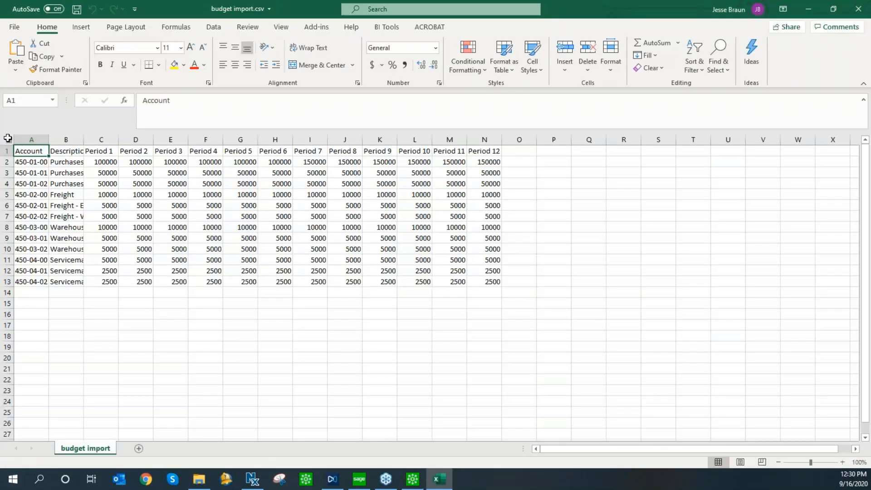
click(8, 140)
double_click(49, 139)
click(173, 335)
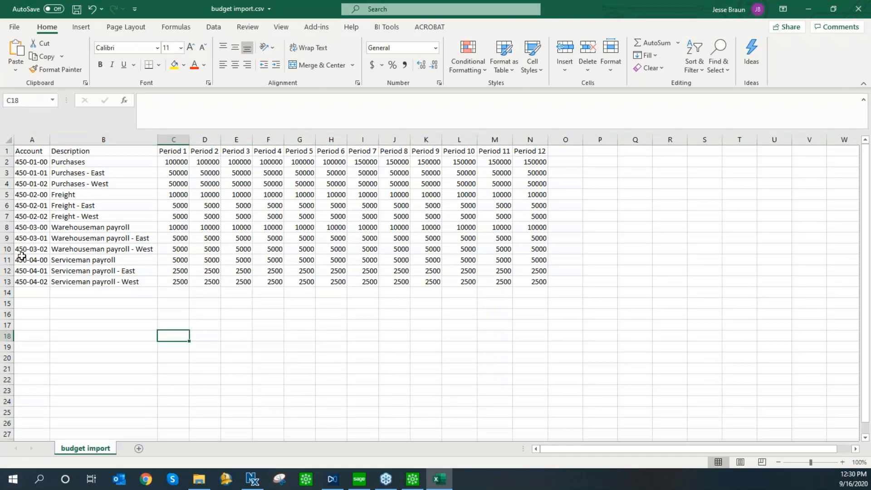
drag(32, 161, 39, 282)
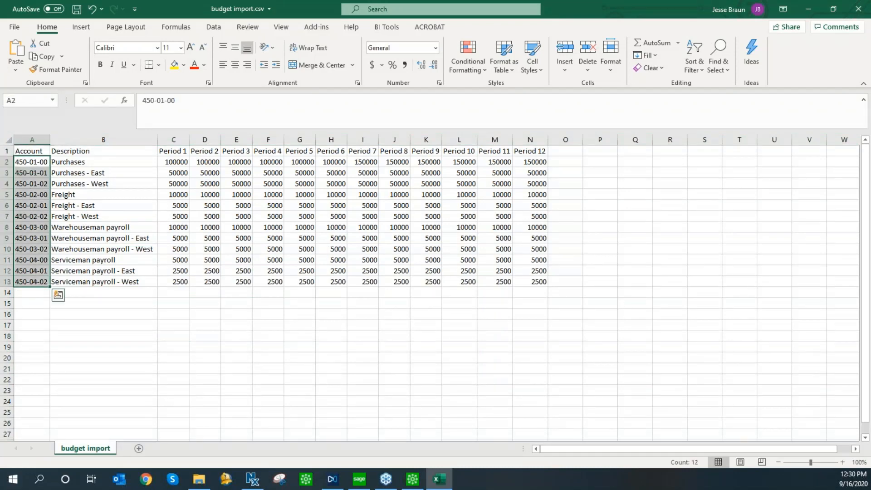
drag(73, 161, 102, 282)
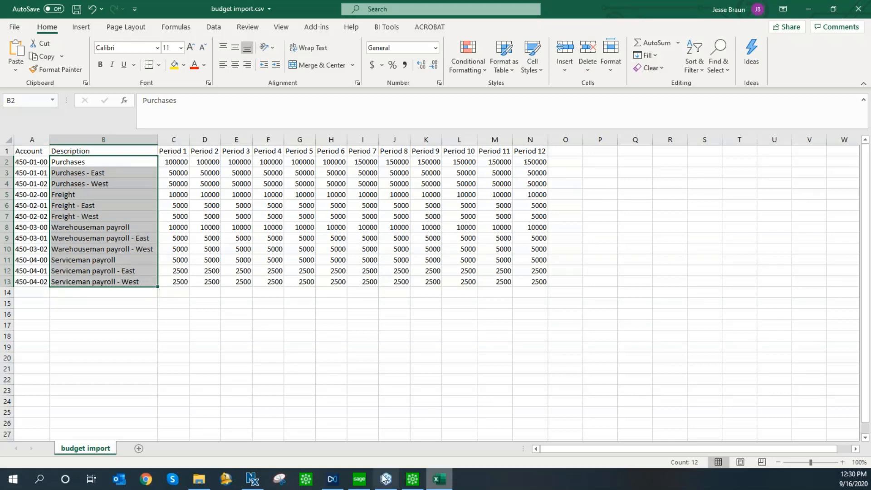
Switch to the Sage 100 BUDGET import job and set FiscalYear to the Assign operation with default 2025
click(417, 486)
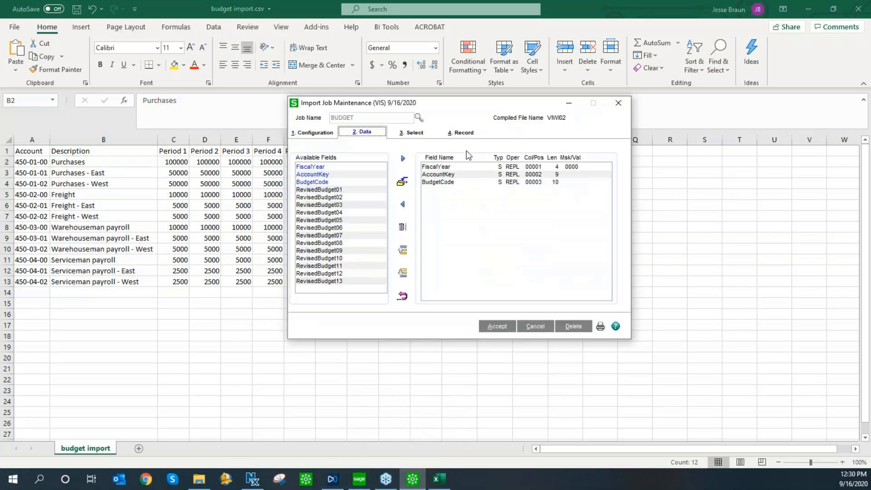
drag(437, 106, 544, 115)
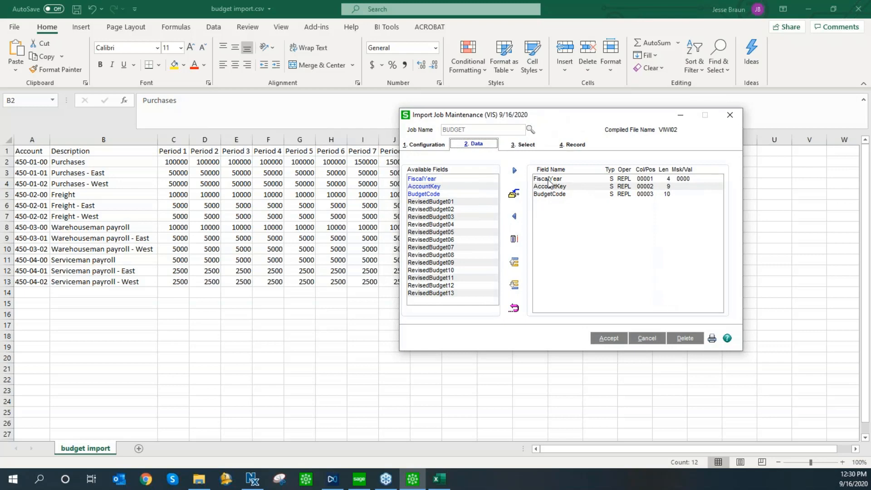
double_click(550, 179)
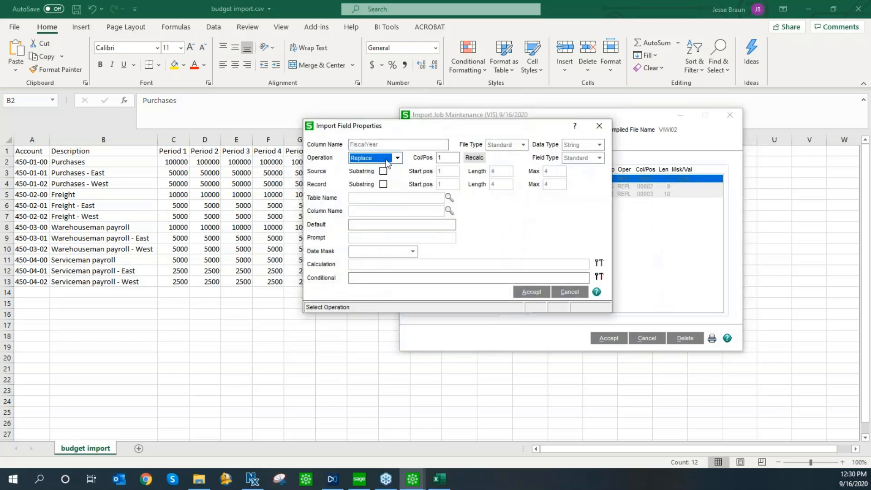
click(387, 161)
click(376, 174)
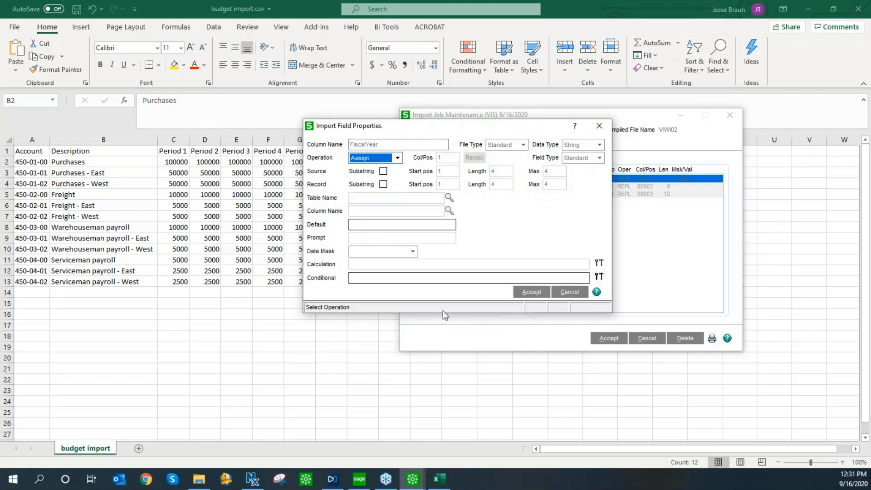
click(375, 227)
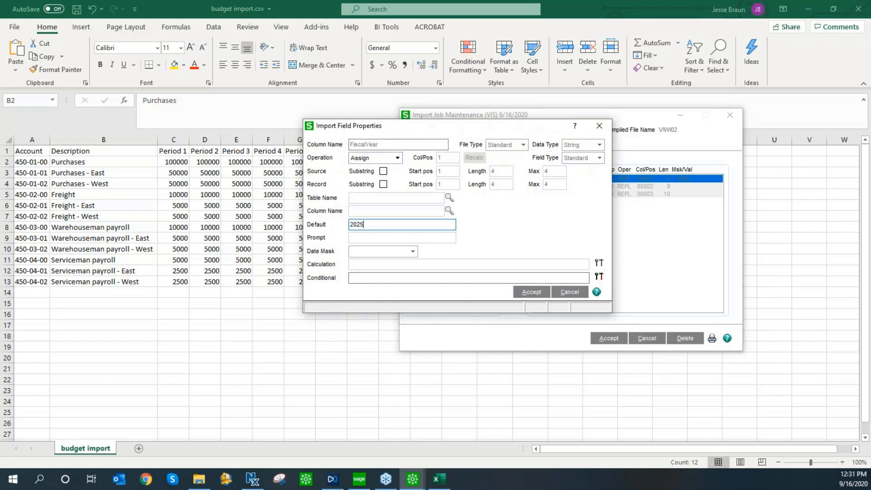
click(527, 293)
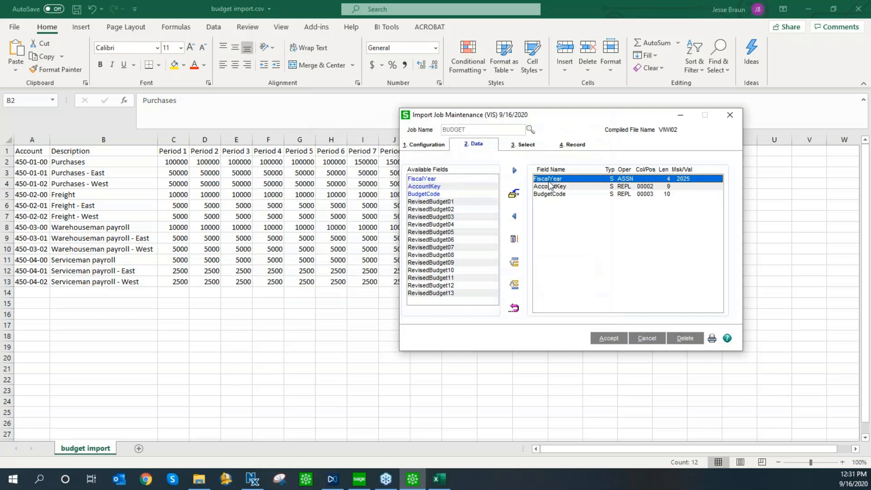
Set the source column position of the AccountKey field to 1
double_click(552, 187)
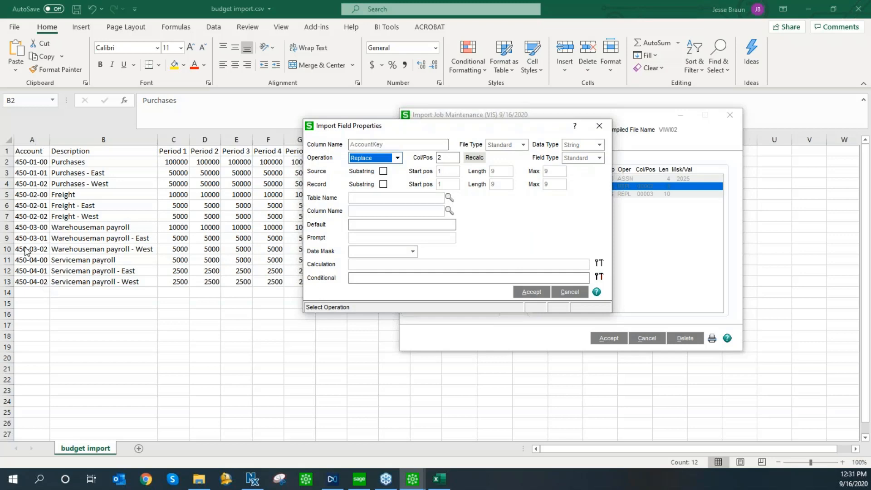
click(439, 158)
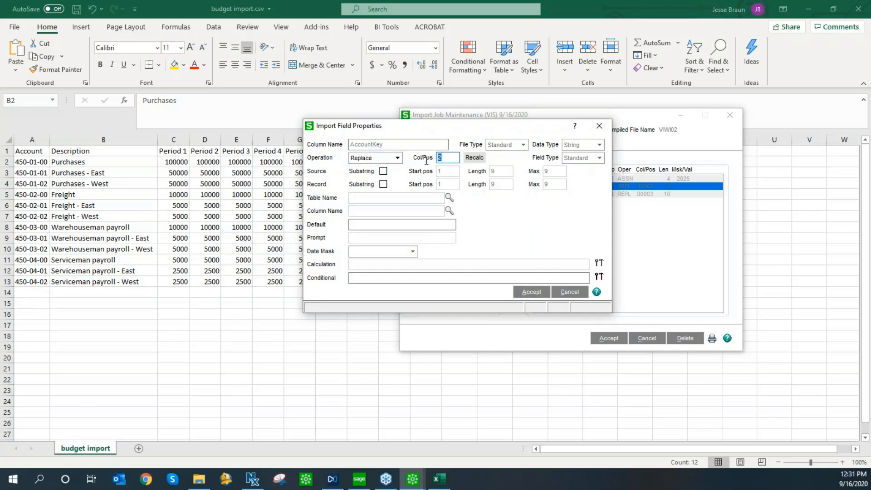
text(1)
click(535, 293)
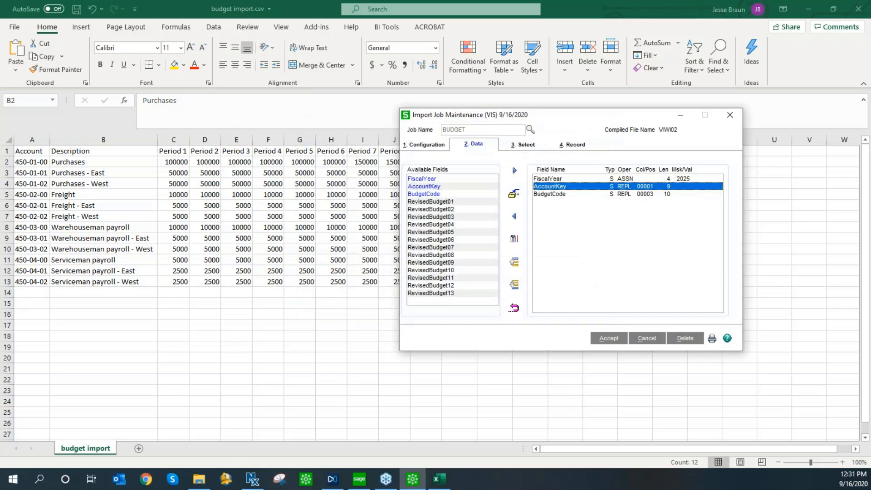
Set the BudgetCode field to the Assign operation with ORIGINAL as its default value
double_click(550, 195)
click(383, 157)
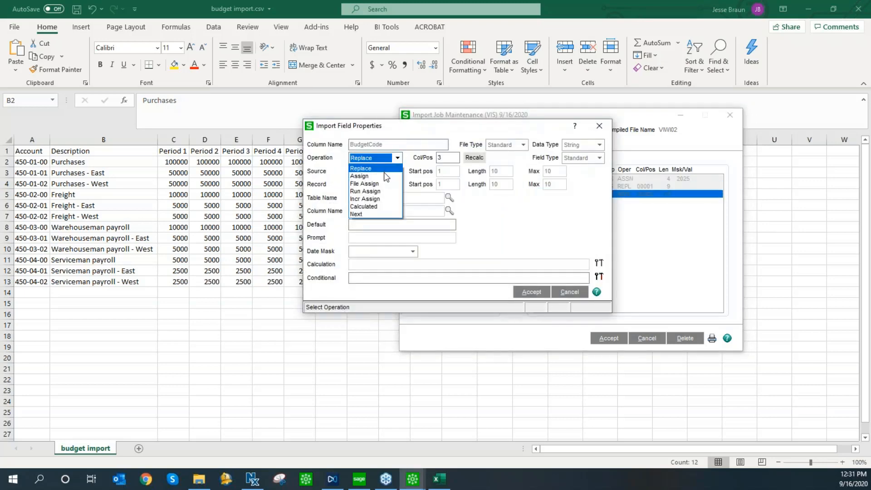
click(386, 176)
click(376, 224)
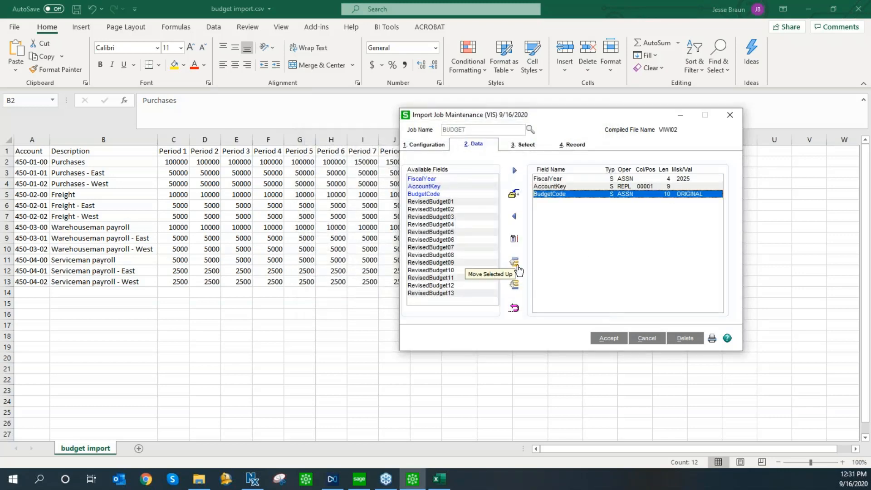
Add the fields RevisedBudget01 through RevisedBudget12 to the import job's field list
drag(486, 116, 379, 299)
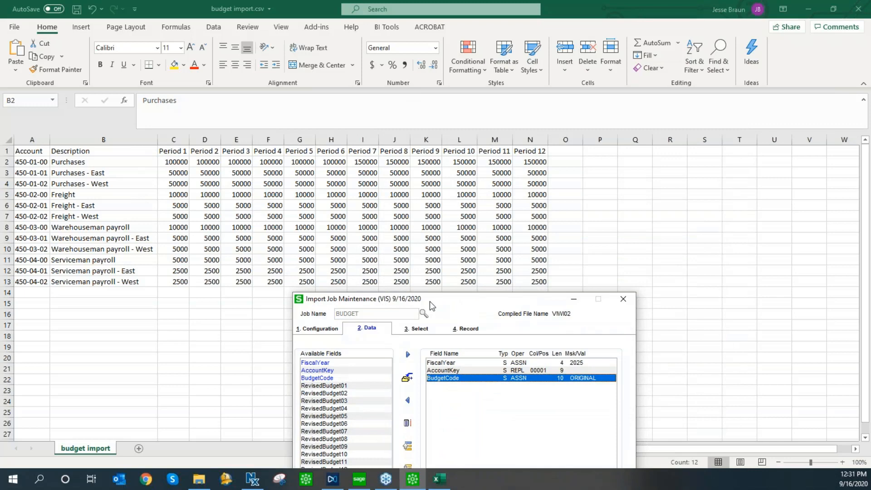
drag(426, 302, 410, 160)
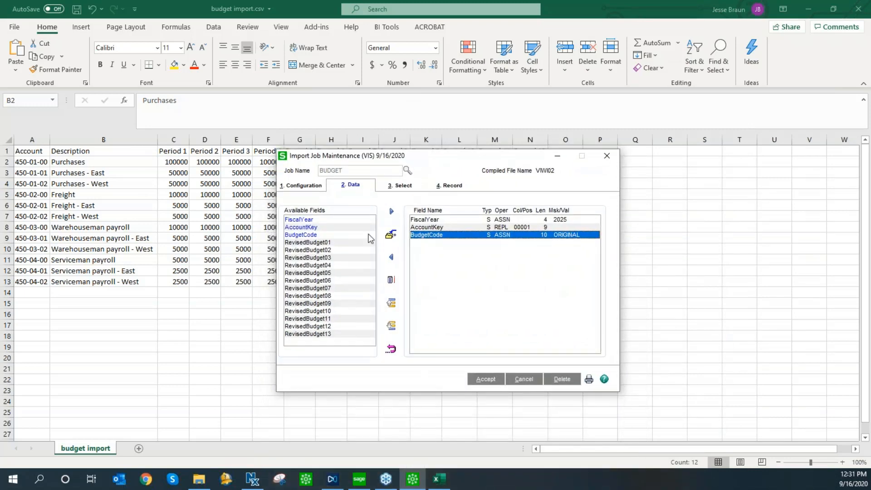
click(324, 244)
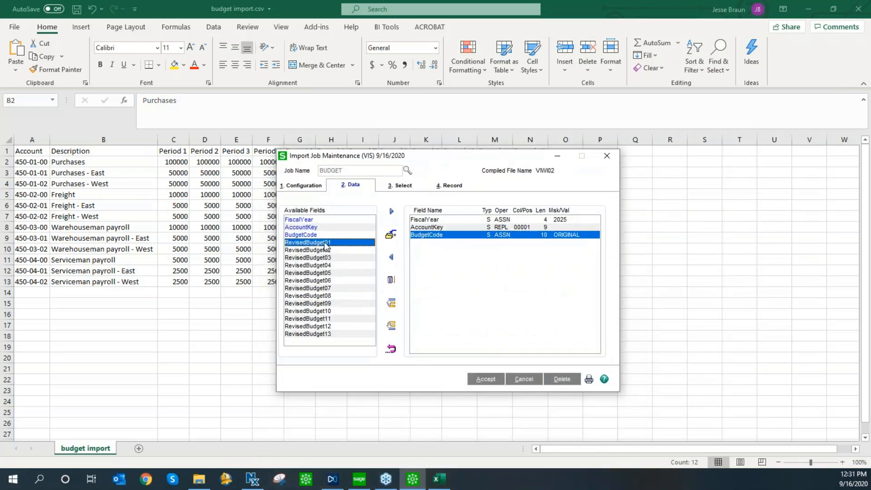
click(392, 212)
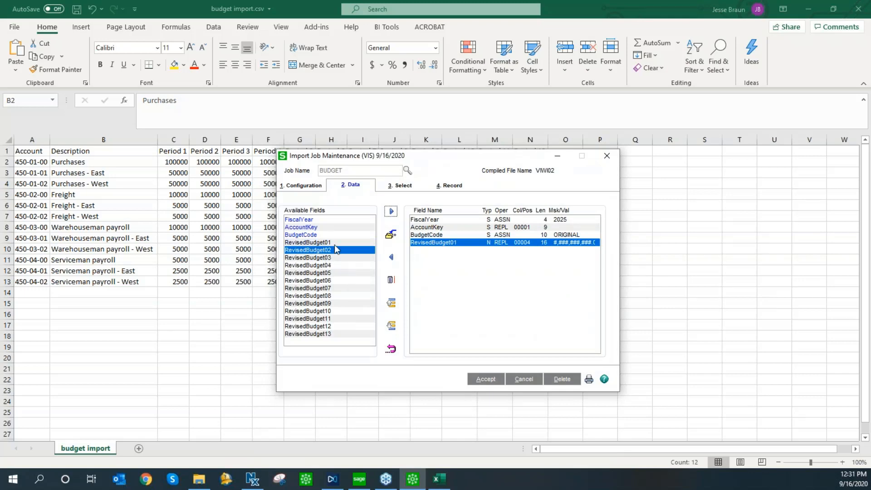
double_click(327, 252)
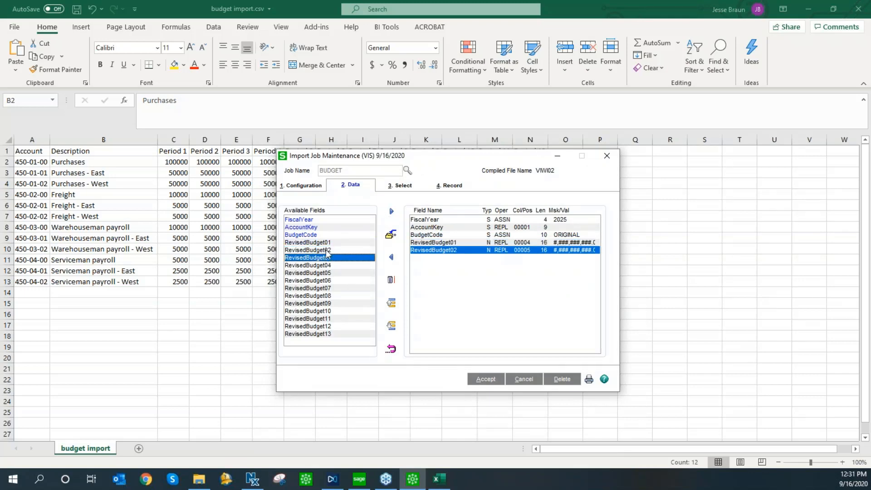
double_click(328, 258)
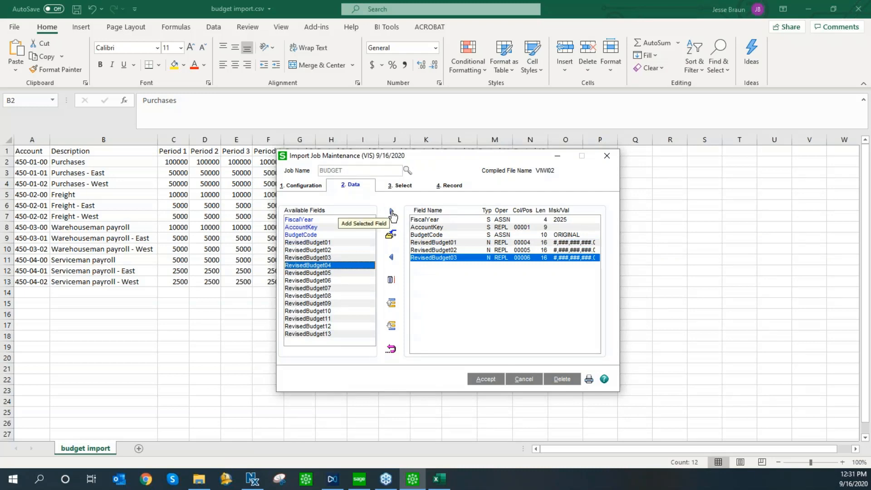
click(392, 213)
click(392, 213)
click(392, 214)
click(392, 213)
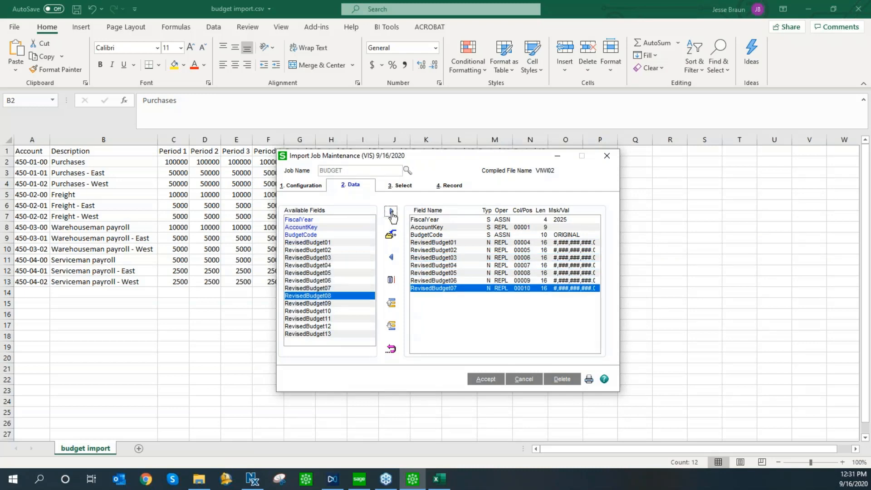
click(392, 213)
click(392, 213)
click(393, 214)
click(392, 213)
click(392, 213)
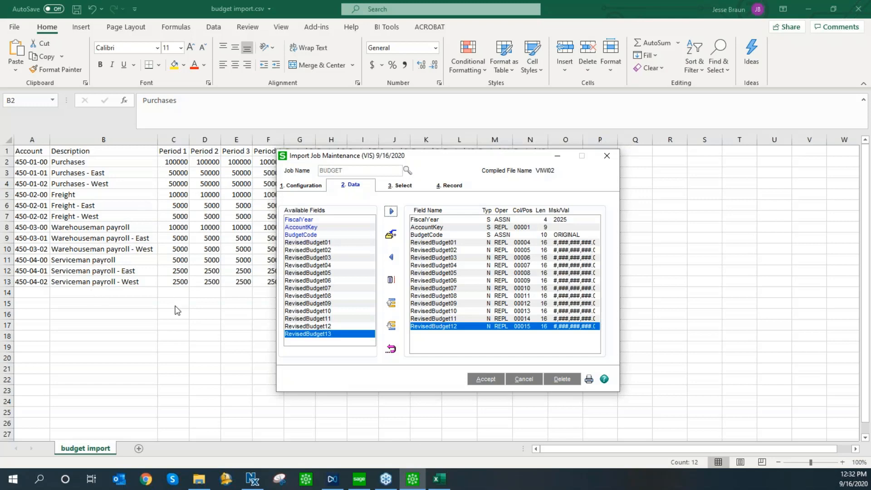
Set the source column position of RevisedBudget01 to 3
click(534, 243)
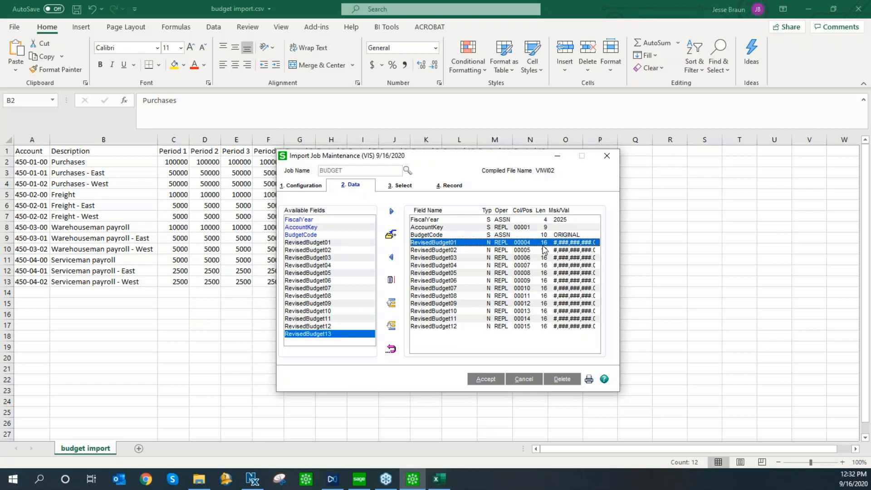
double_click(454, 246)
key(Tab)
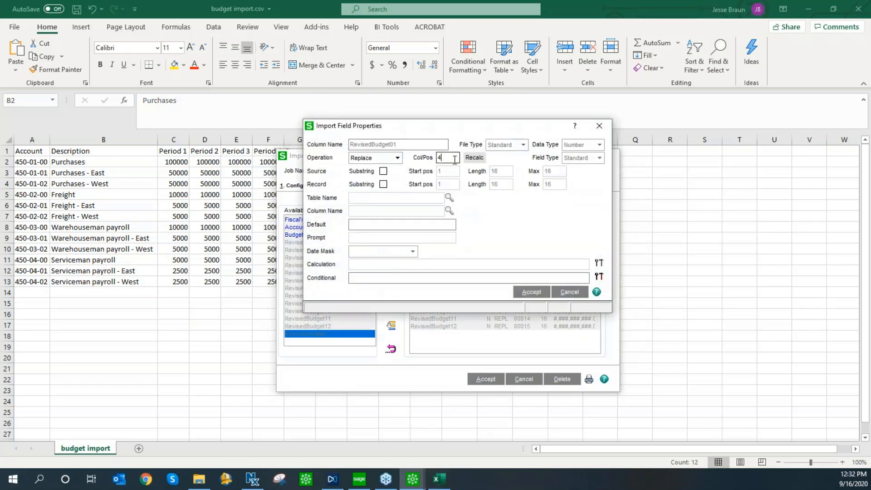
text(3)
click(531, 292)
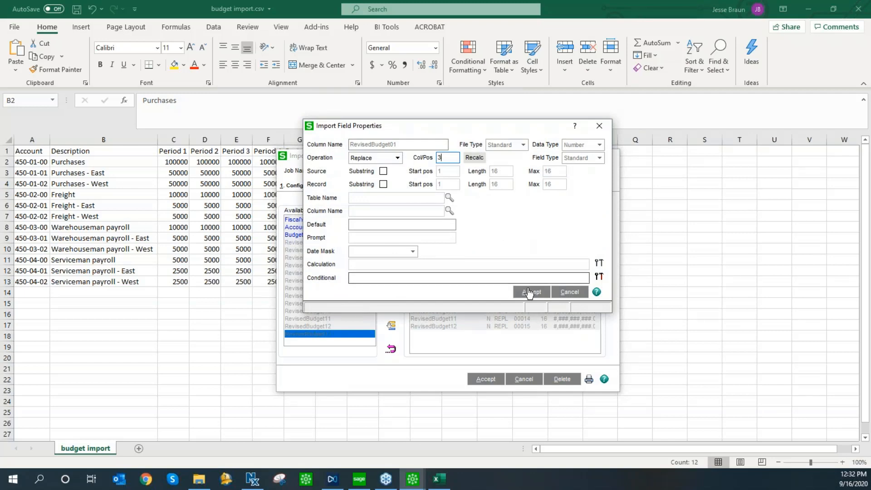
Set the source column position of RevisedBudget02 to 4 and recalculate the positions of the fields after it
click(518, 251)
double_click(518, 253)
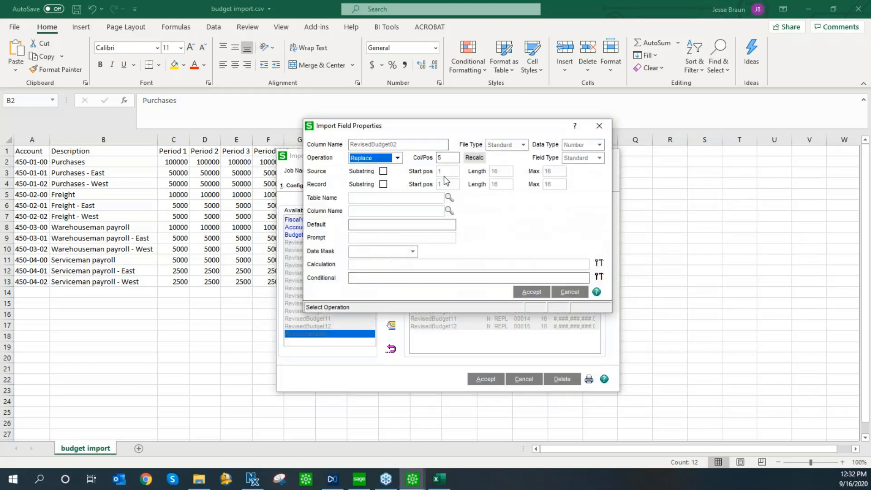
key(Tab)
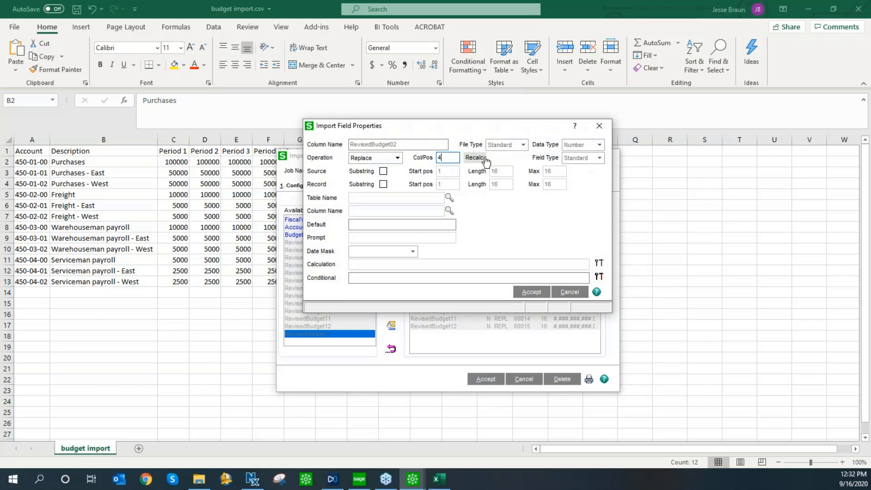
drag(471, 131, 267, 186)
click(272, 211)
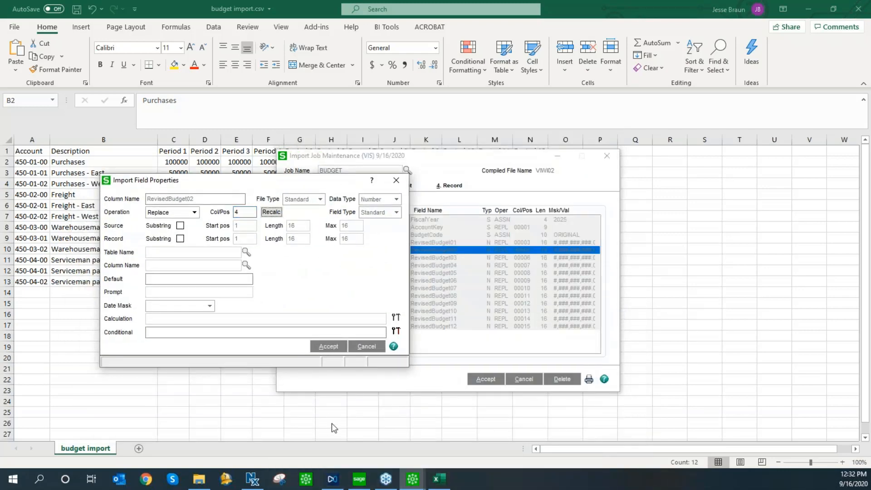
click(330, 350)
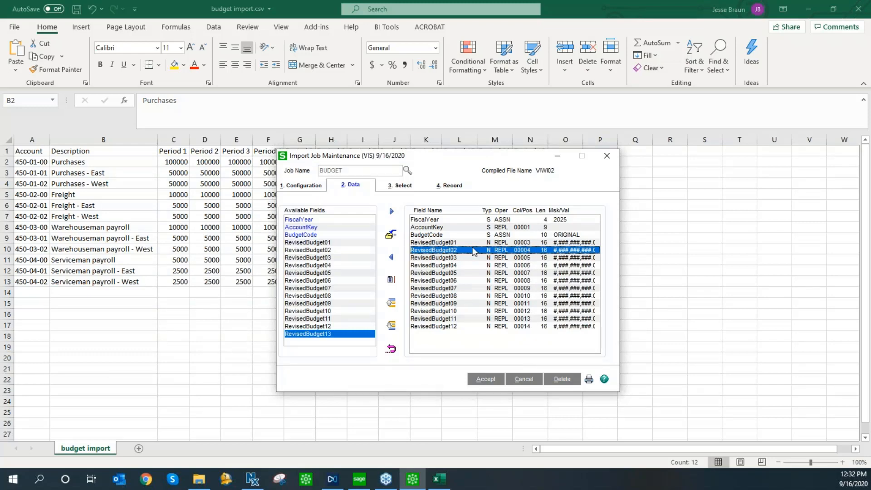
Compare the field mapping with the spreadsheet's period columns, then save the BUDGET job and choose to execute it
drag(352, 160, 265, 300)
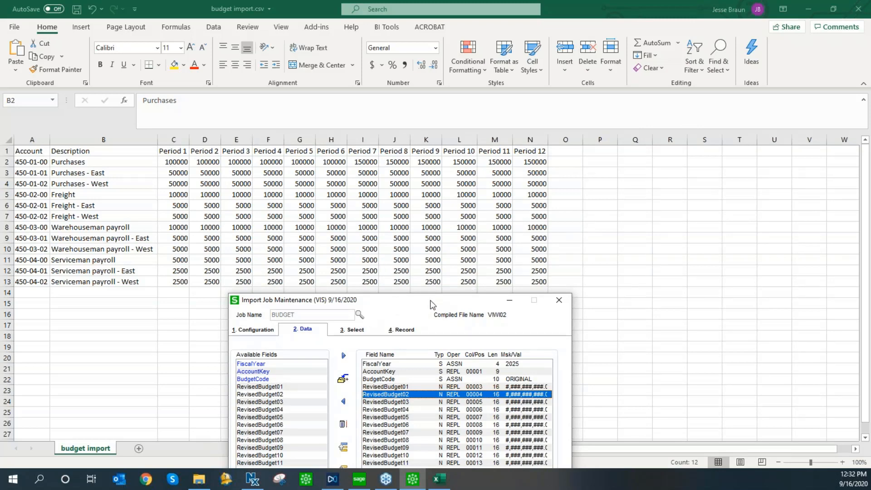
drag(431, 304, 389, 136)
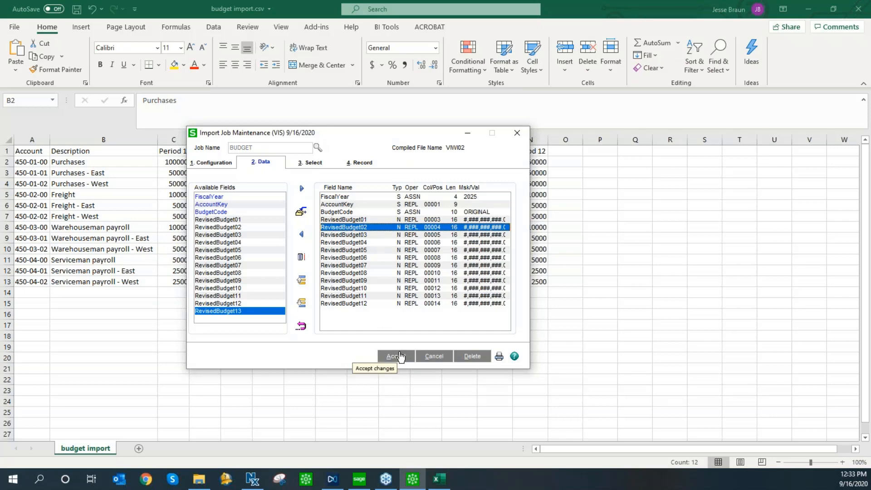
click(399, 357)
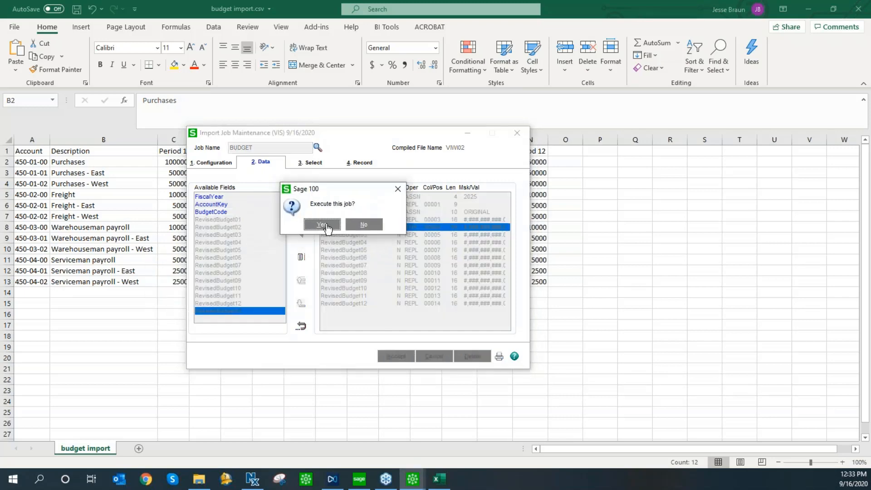
click(321, 224)
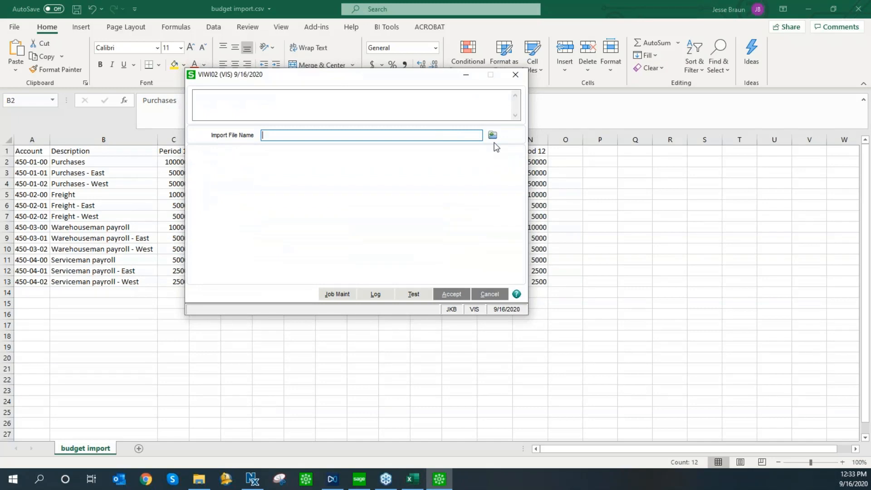
Close budget import.csv in Excel without saving, and select that file from the Desktop as the job's import file
click(859, 9)
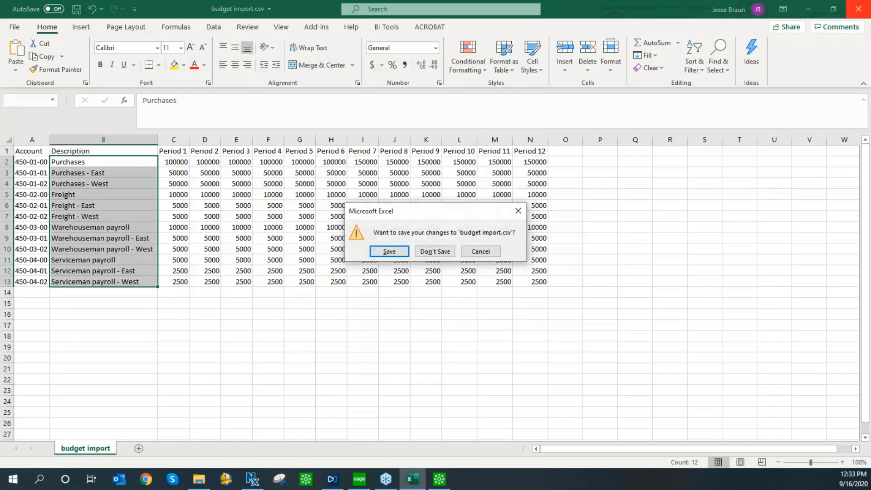
click(435, 251)
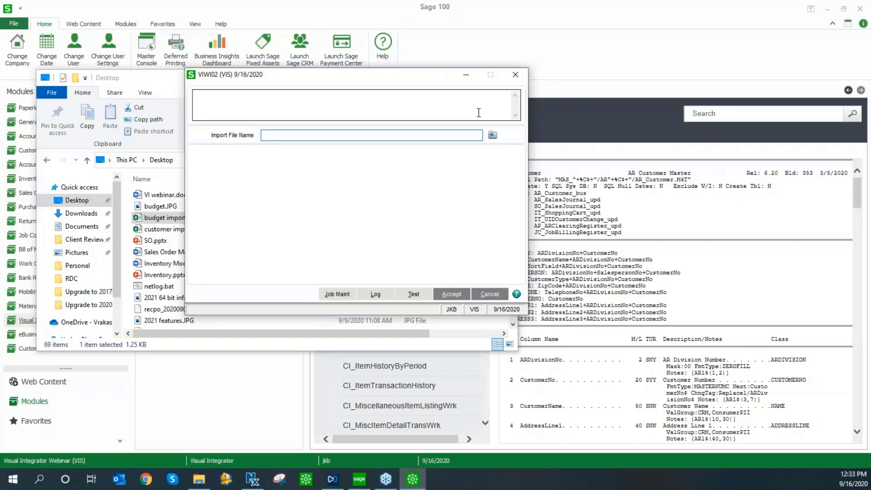
click(493, 136)
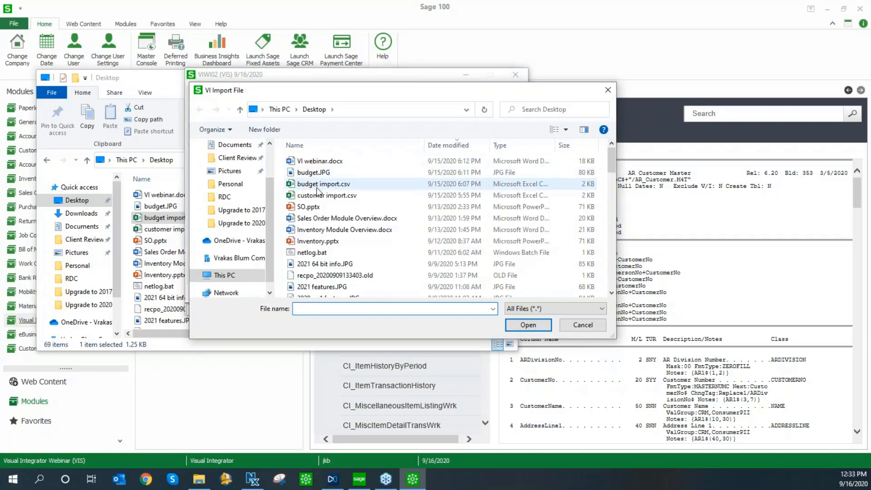
click(315, 185)
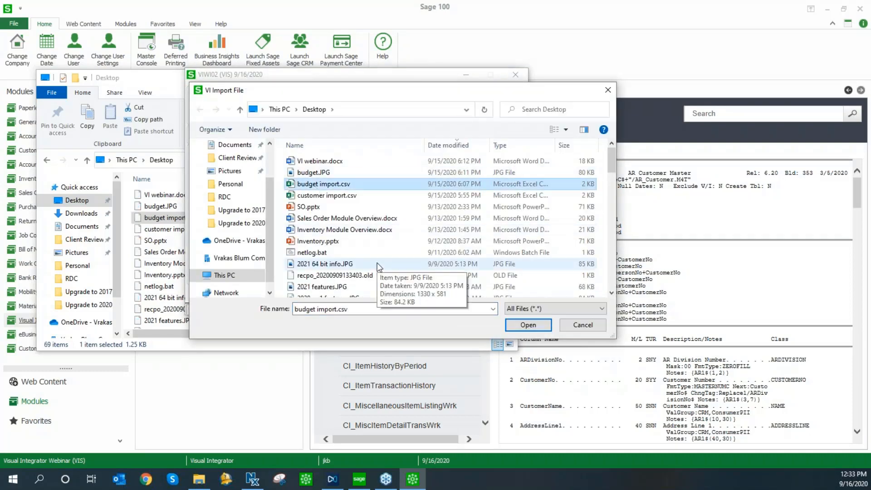
click(531, 326)
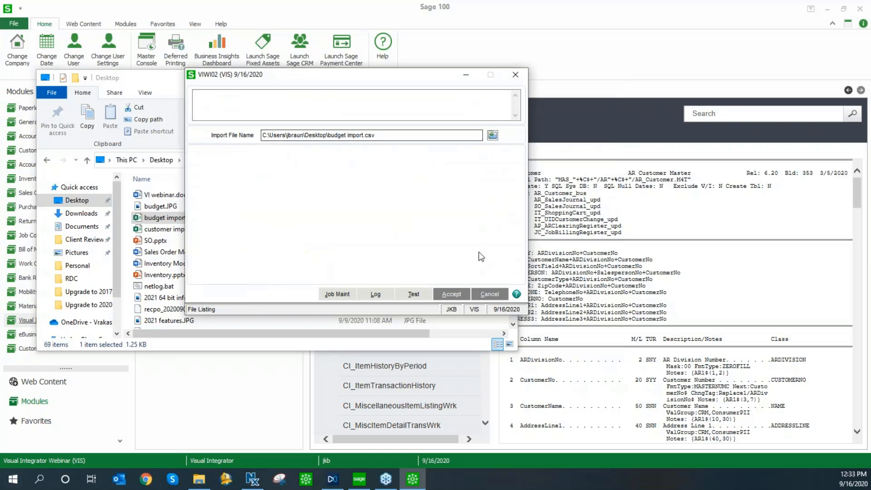
Run a test of the import job on all records and open its job log
click(414, 295)
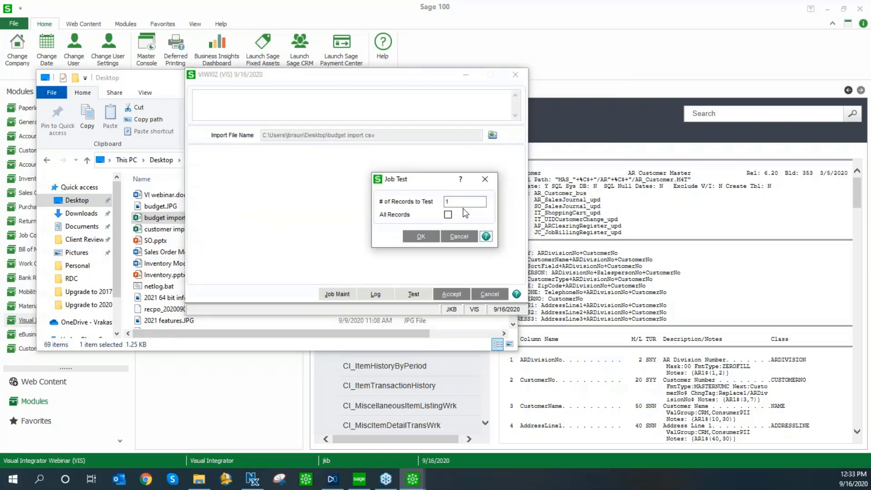
click(448, 215)
click(419, 242)
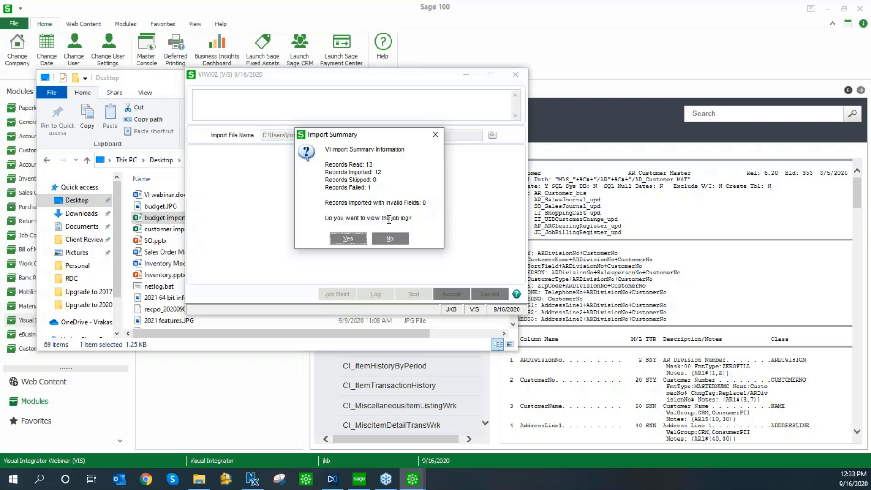
click(348, 239)
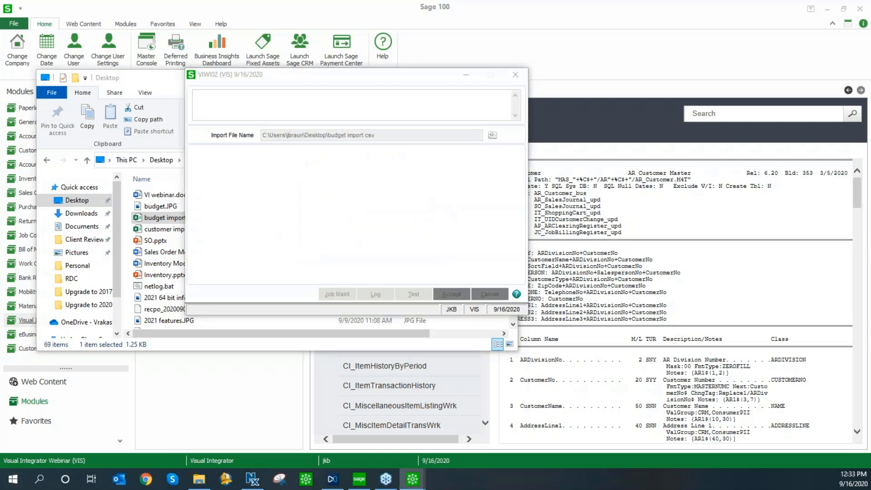
click(321, 209)
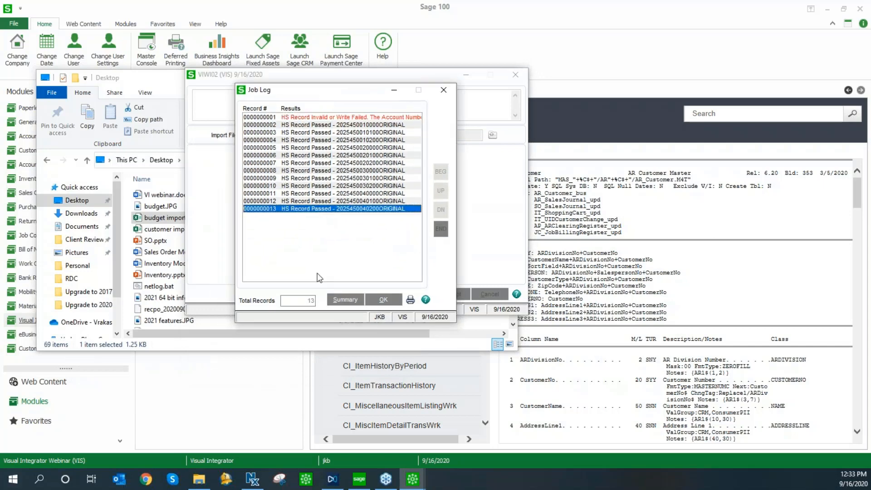
Open the details of the failed first record and examine its error and AccountKey result
click(339, 117)
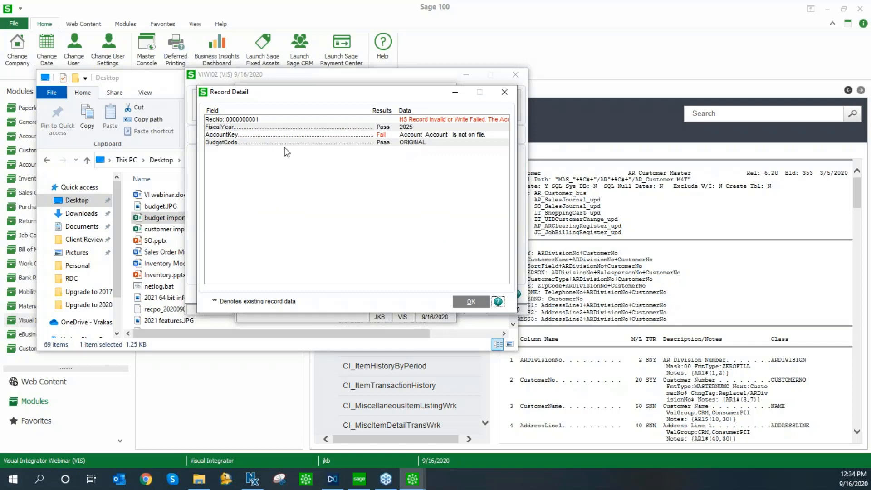
click(226, 136)
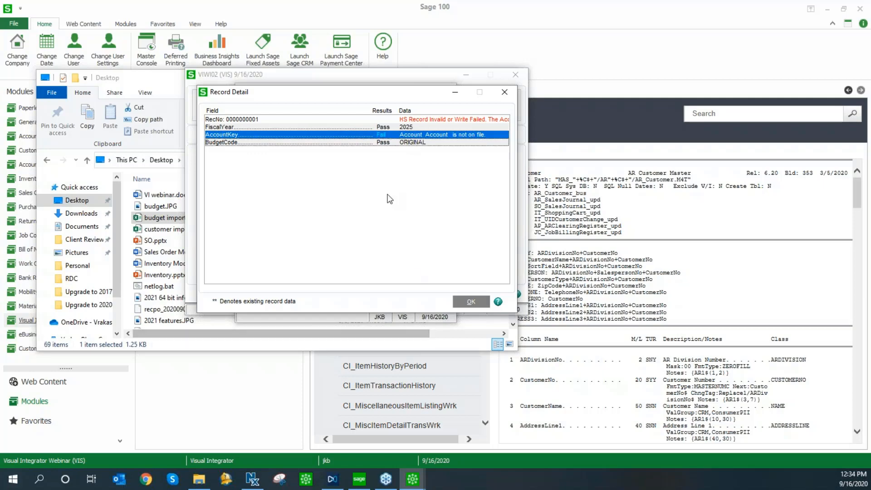
click(418, 120)
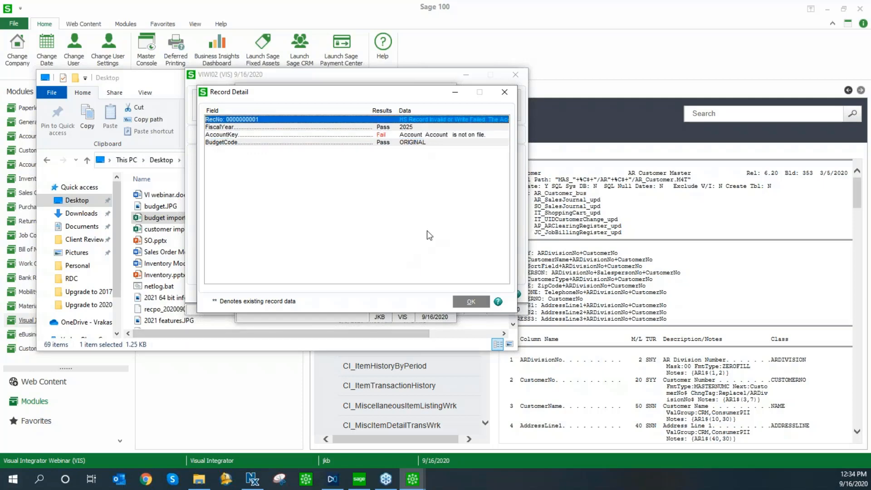
Open budget import.csv in Excel from the Desktop and check its header row against the first account row
click(199, 479)
double_click(169, 218)
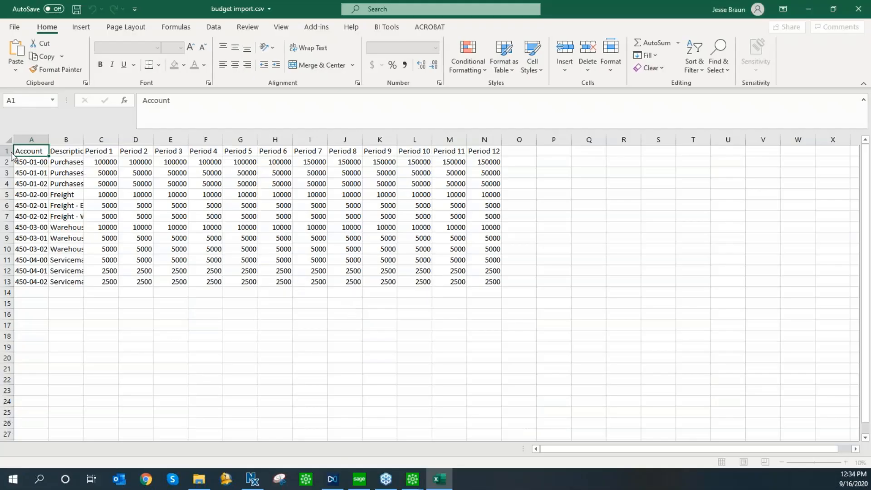
click(19, 162)
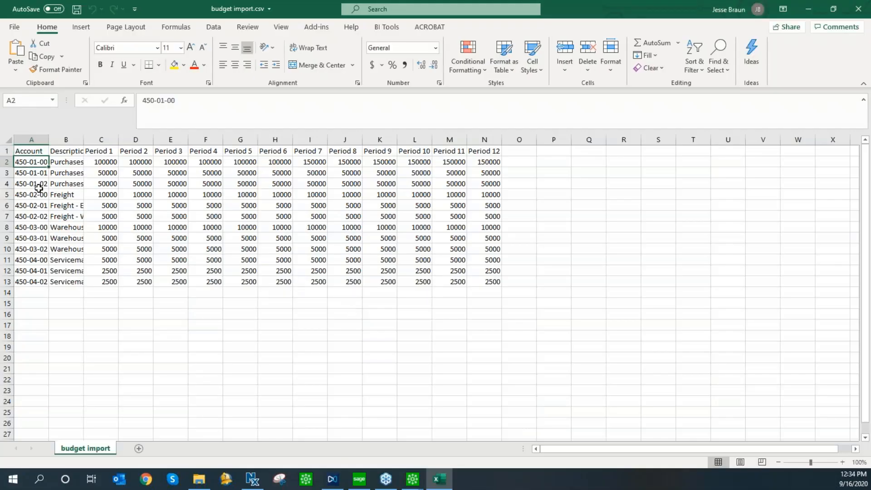
click(8, 150)
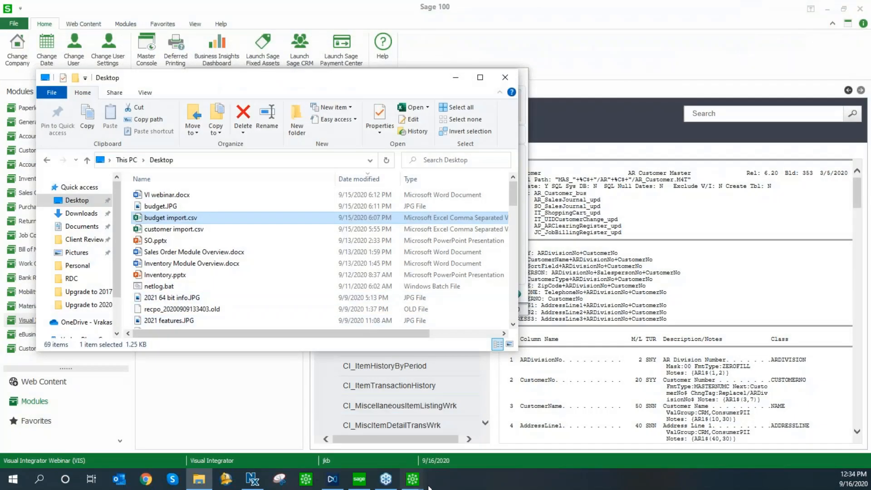
Return to the Sage 100 record details, recheck the AccountKey result, and close the details and the job log
mouse_move(413, 479)
click(493, 436)
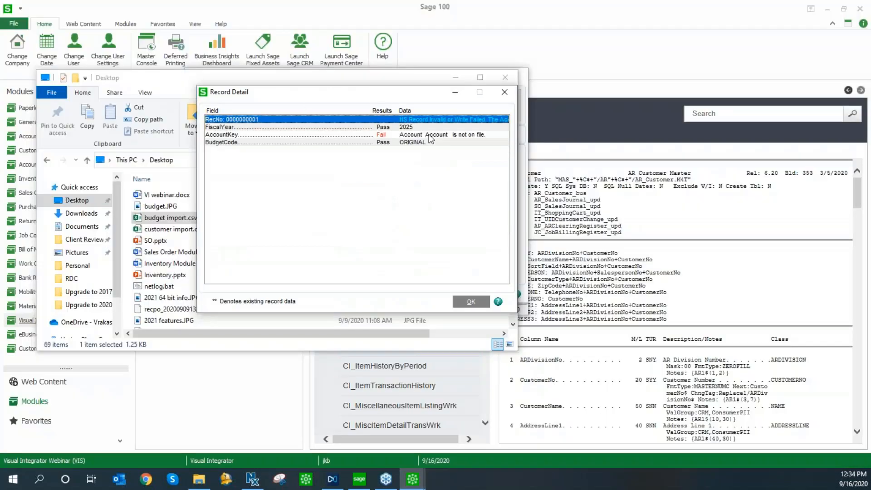
click(409, 135)
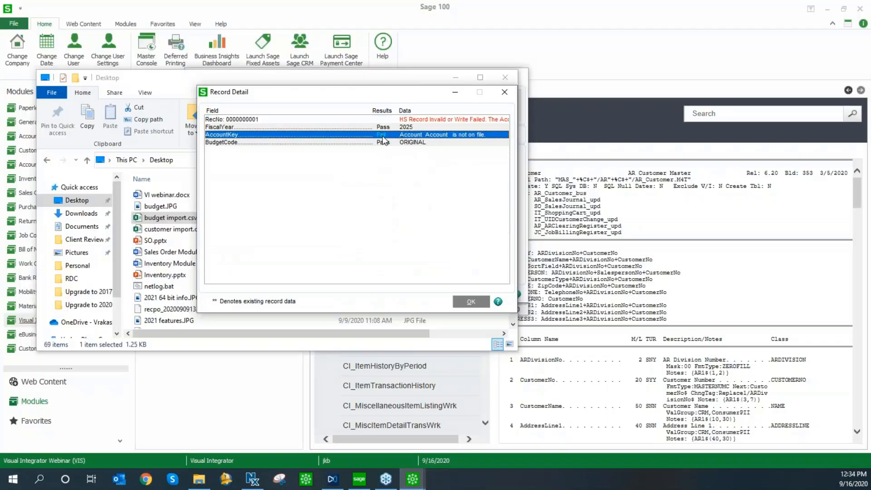
click(509, 95)
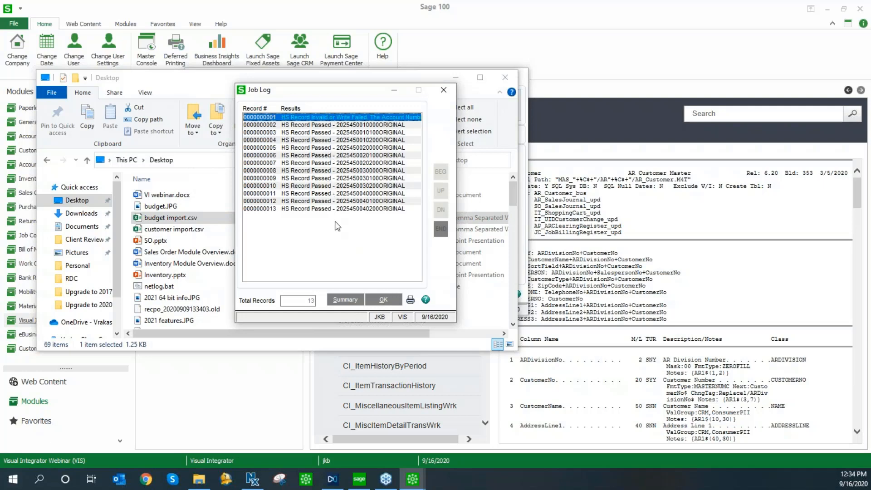
click(383, 300)
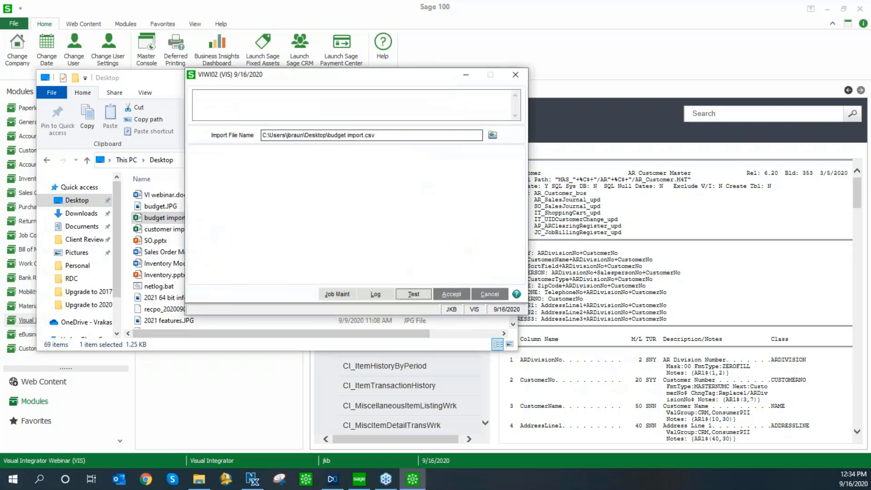
Import the budget records into company VIS, check the import summary, and decline viewing the job log
click(450, 297)
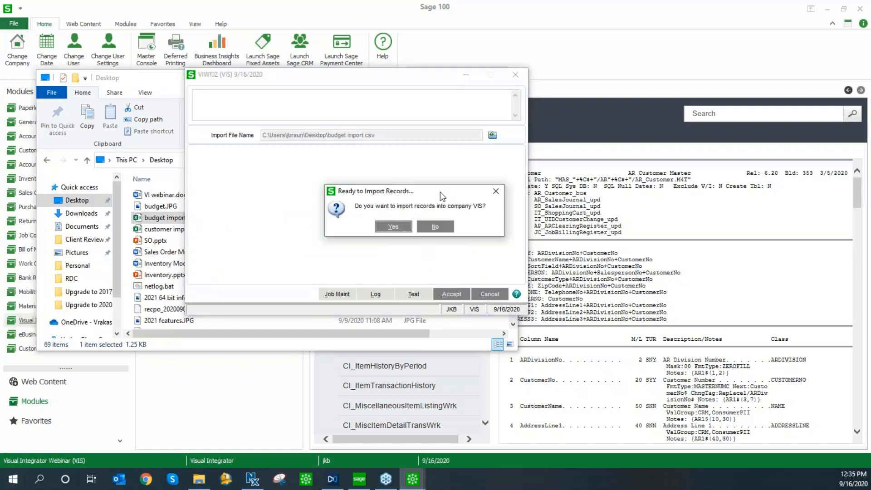
drag(440, 192, 415, 176)
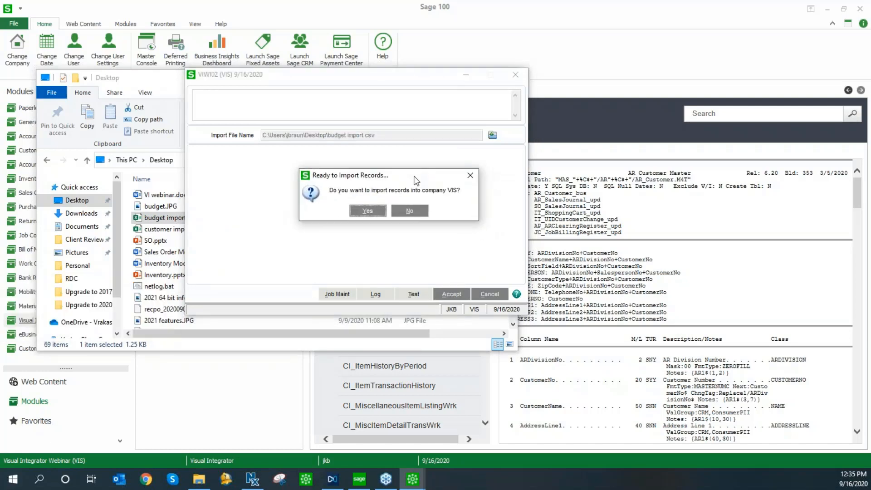
click(378, 213)
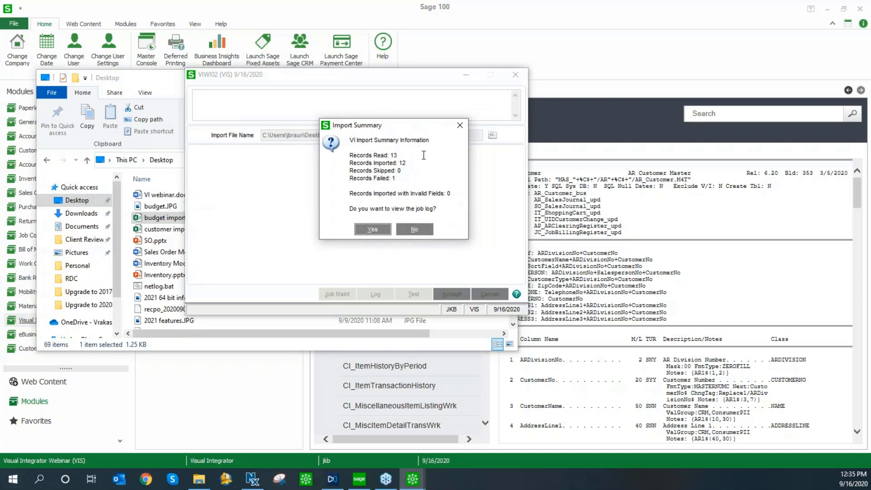
drag(398, 179, 343, 177)
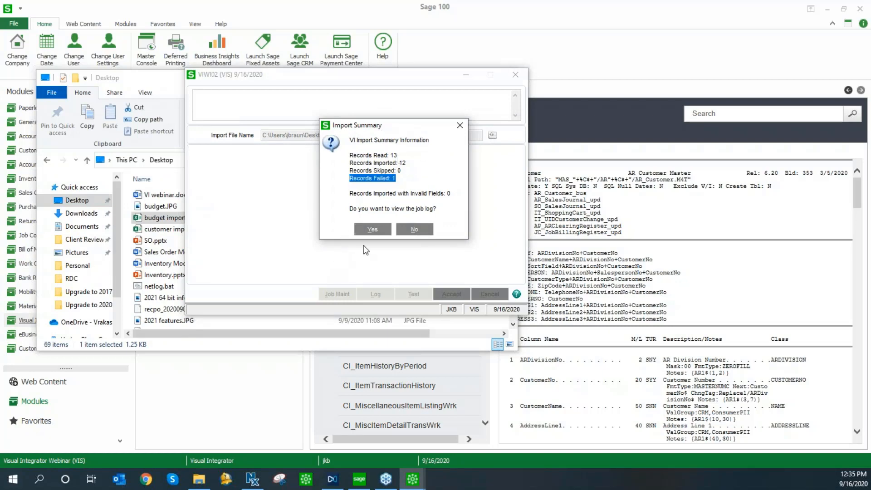
click(415, 230)
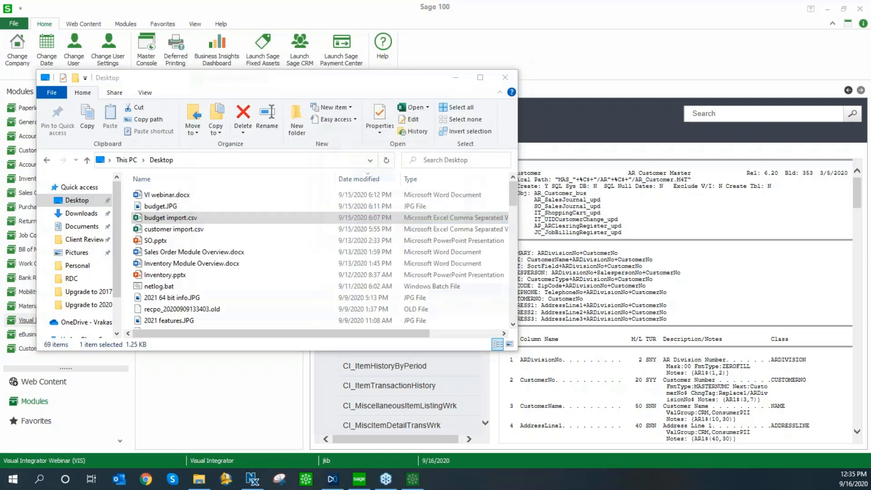
Check the imported period amounts in the General Ledger's Budget Revision Entry at full window size, and close it
click(336, 6)
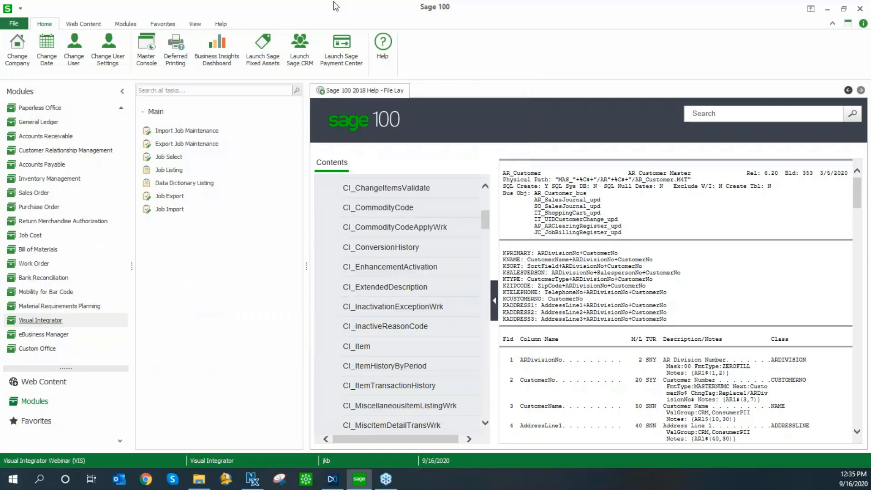
click(51, 126)
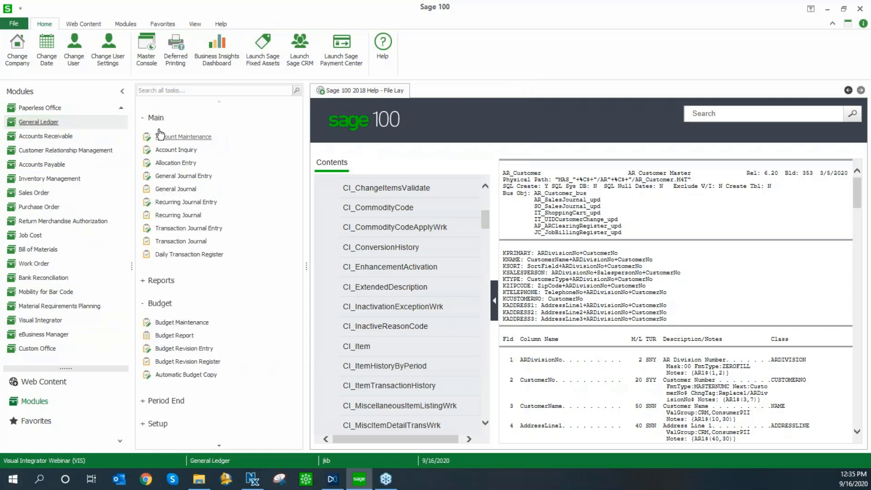
click(202, 352)
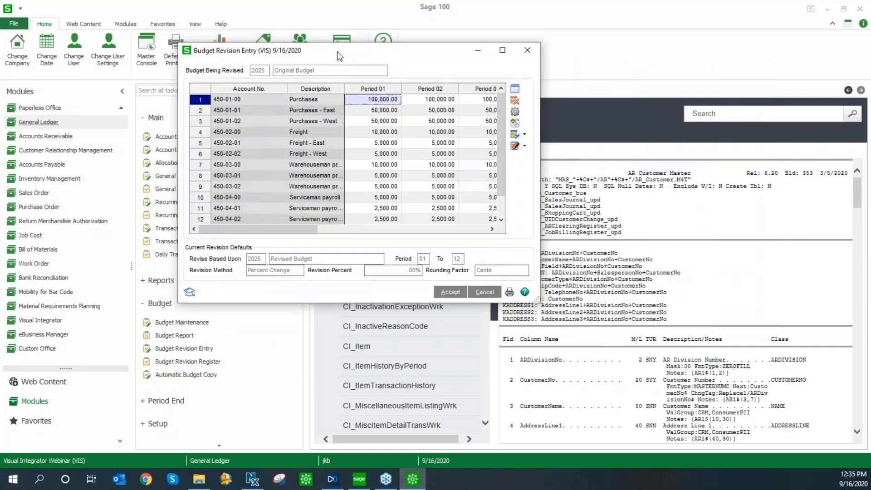
click(503, 51)
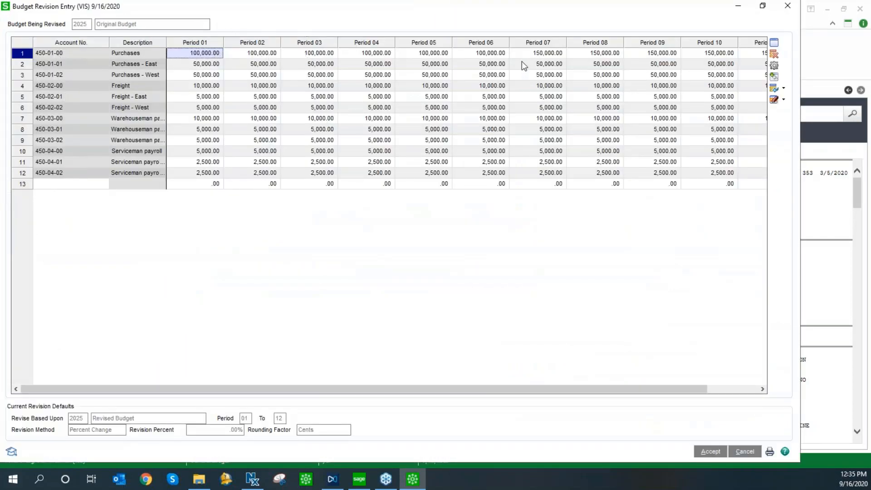
click(534, 54)
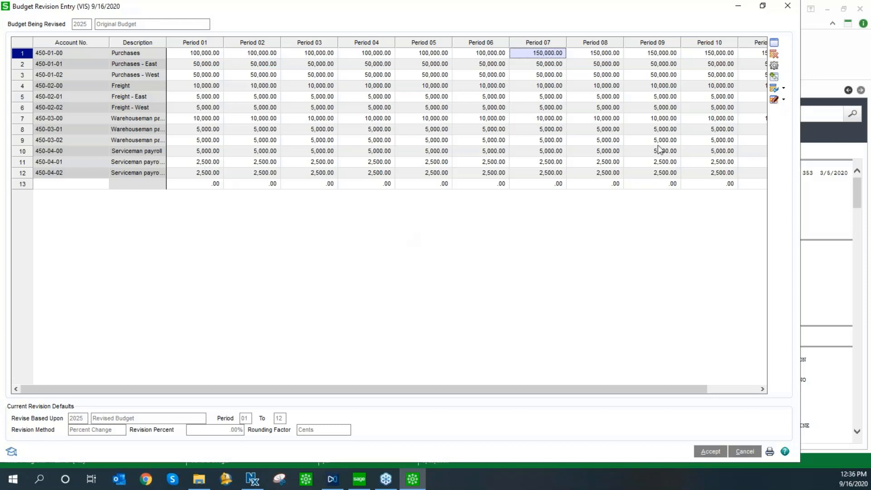
click(789, 6)
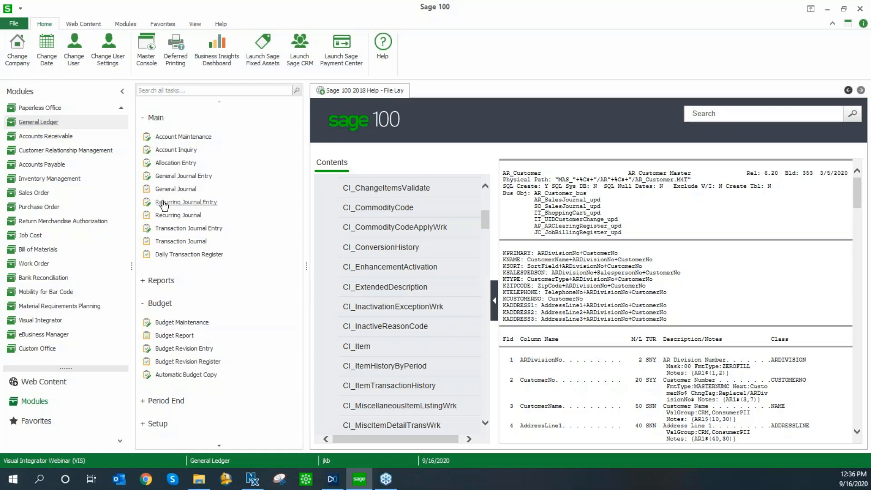
Open the BUDGET job in Visual Integrator's Import Job Maintenance and show its data field mapping
click(116, 136)
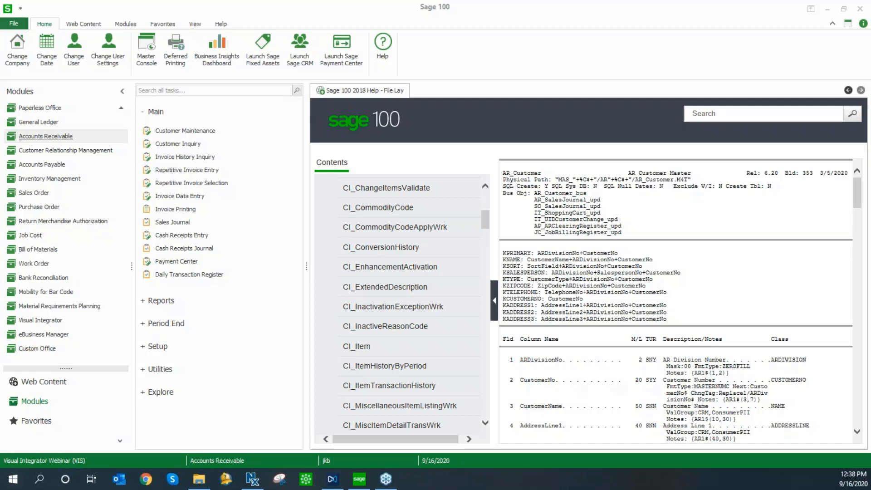
click(59, 322)
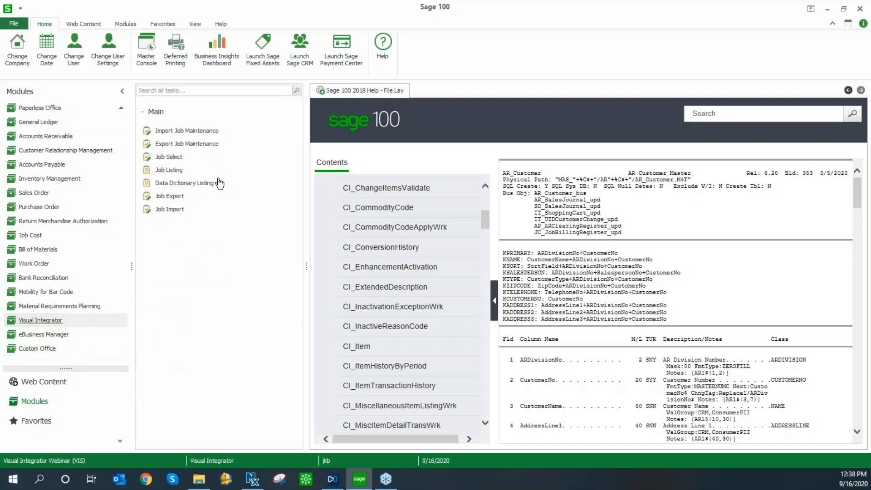
click(215, 132)
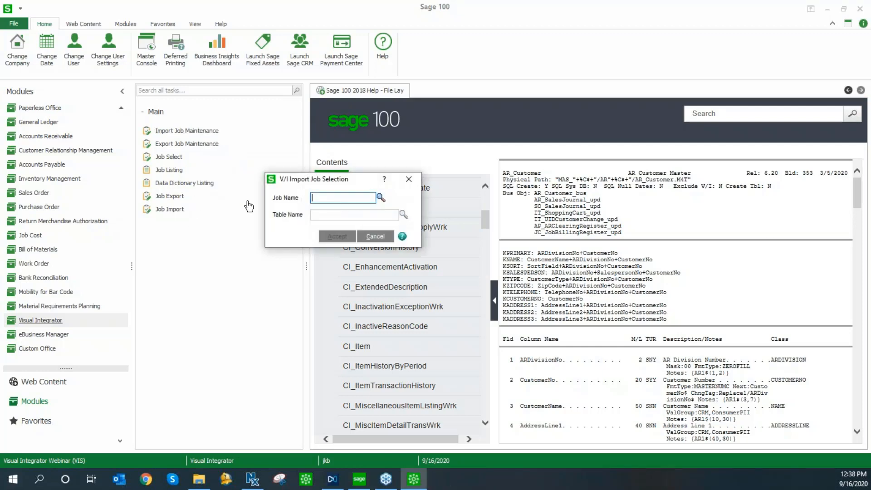
click(381, 197)
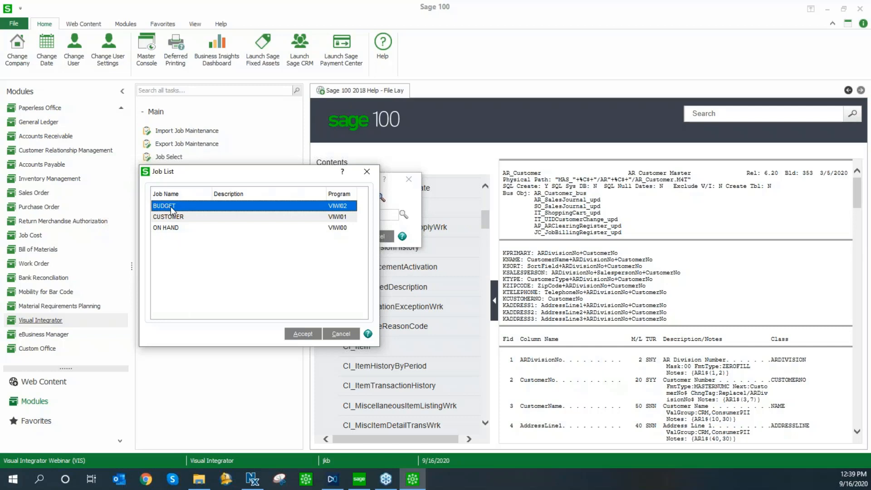
double_click(171, 208)
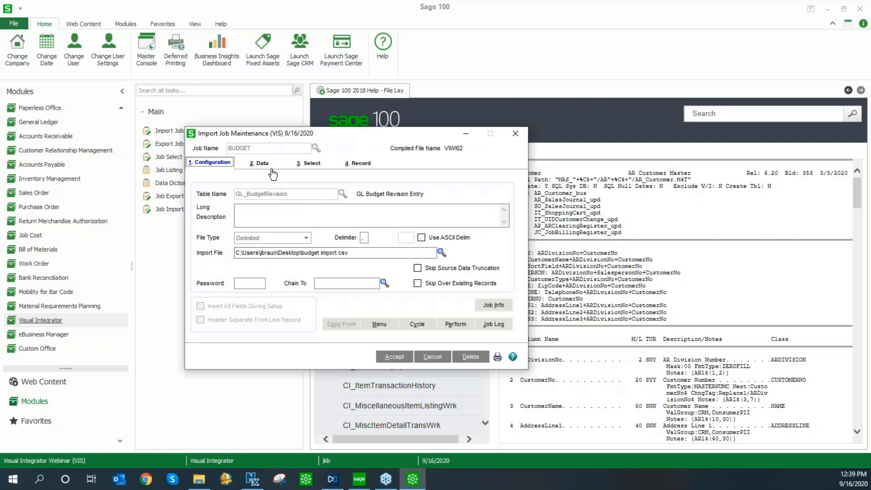
click(268, 171)
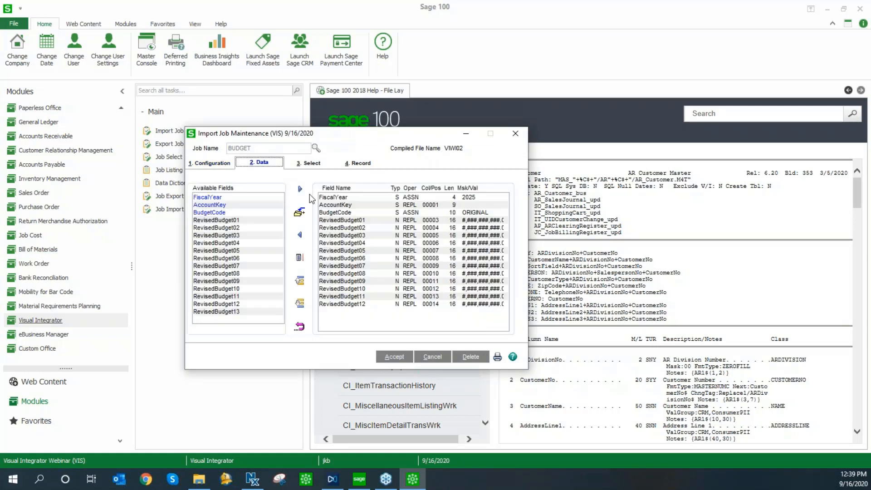
Open the FiscalYear field's properties in the BUDGET job and set its operation to Run Assign
click(342, 198)
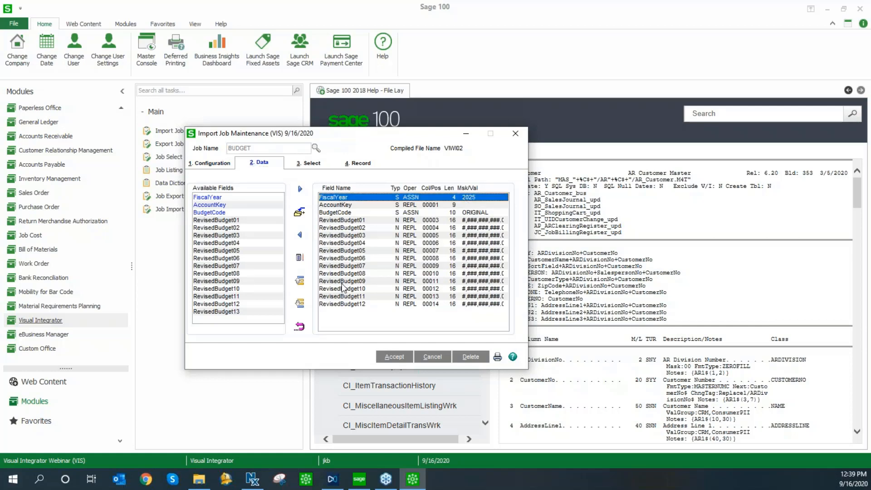
double_click(338, 199)
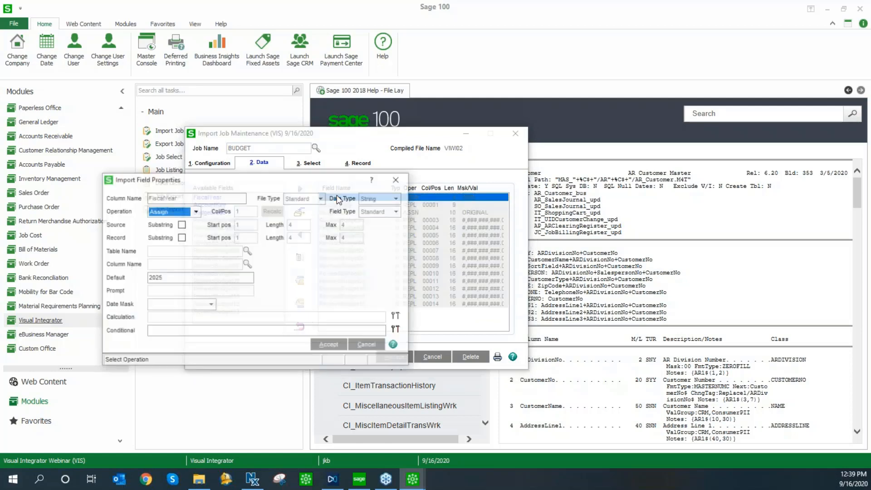
click(195, 212)
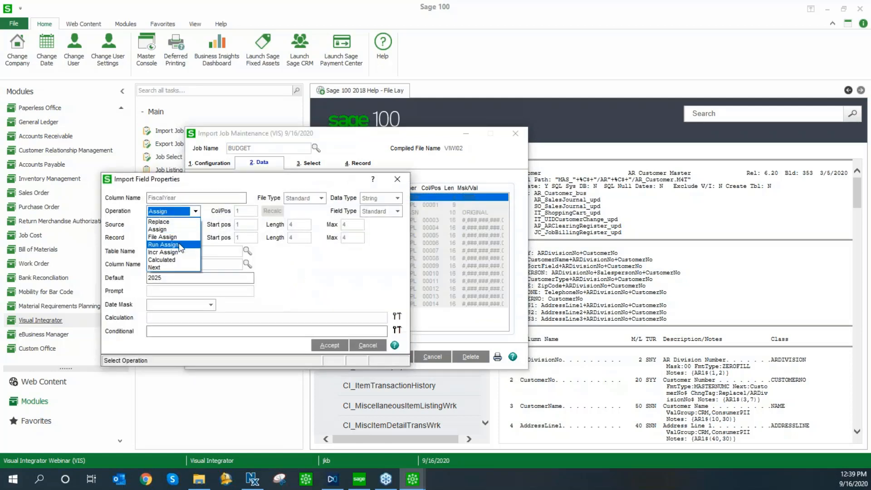
click(180, 246)
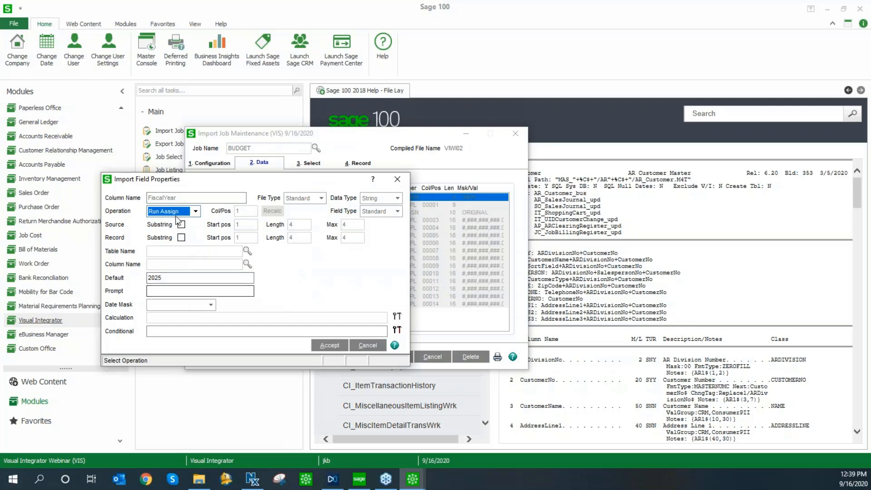
Clear FiscalYear's default value, set its prompt to "What is the Fiscal Year?", and accept the field properties
click(170, 278)
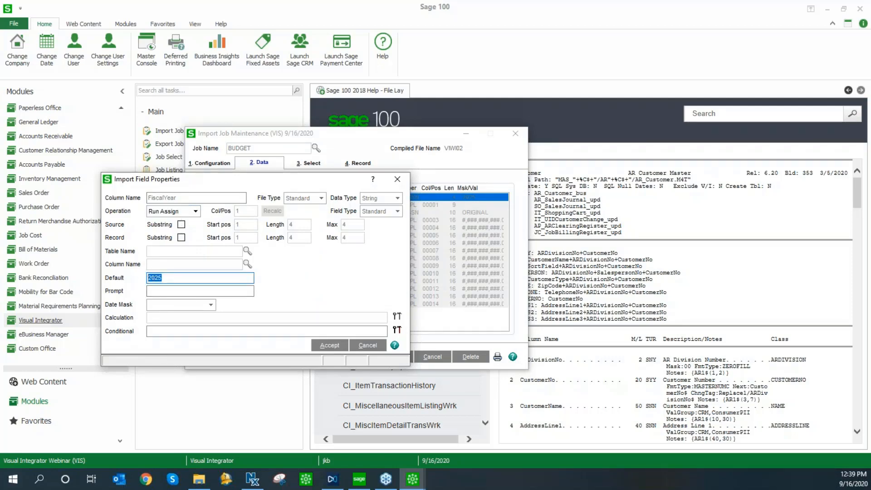
key(Delete)
text(q)
key(BackSpace)
key(Tab)
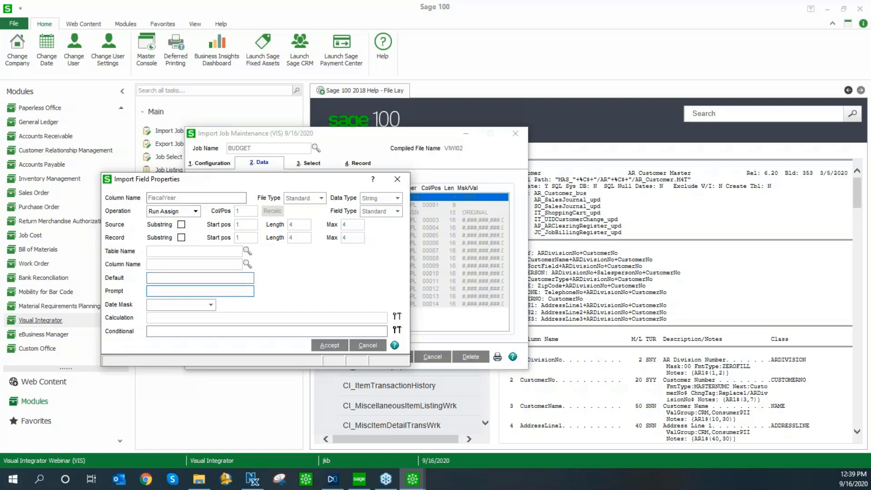
text(What is the Fiscal Year?)
click(325, 346)
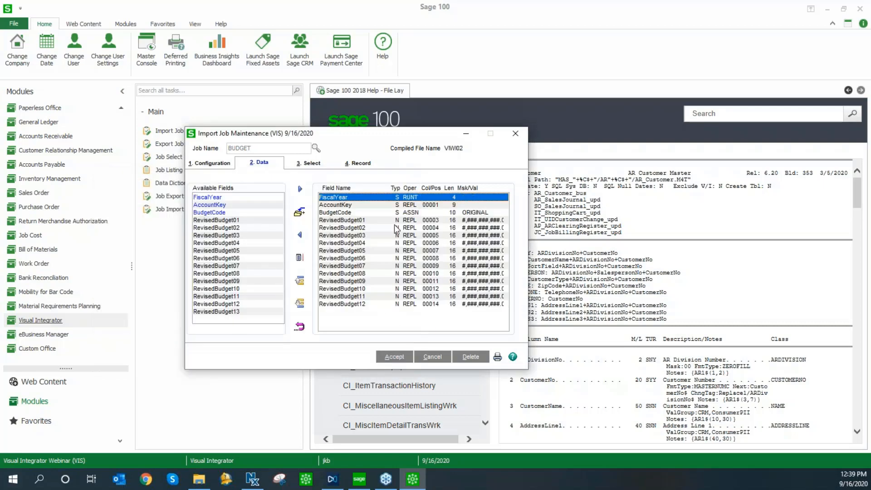
Start adding a task with the Menu Wizard, choosing the BUDGET job and naming the task "Yearly Budget Import"
click(209, 163)
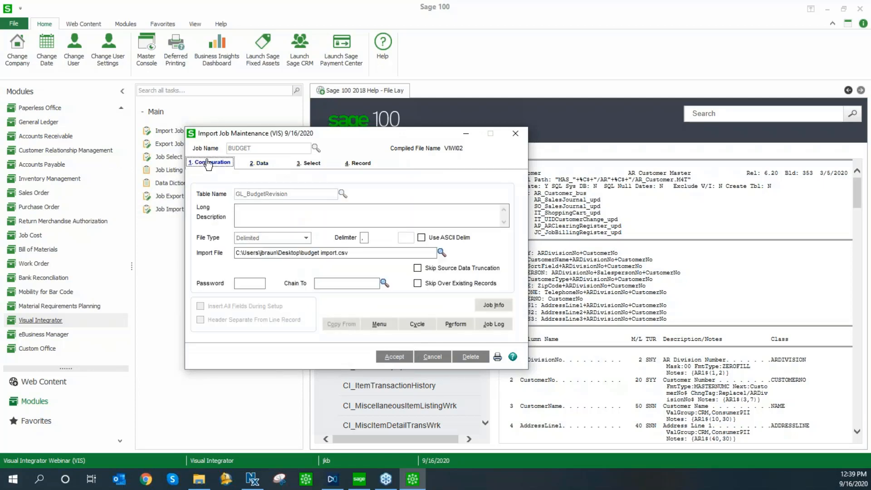
click(383, 327)
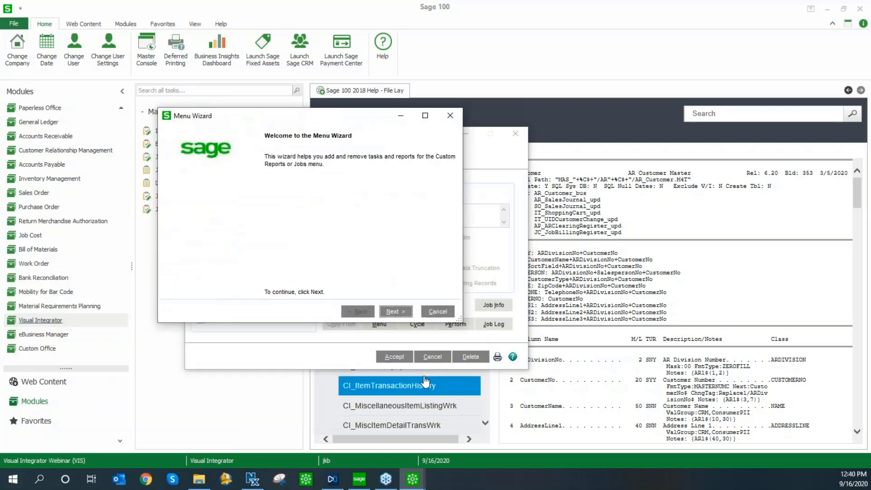
click(395, 312)
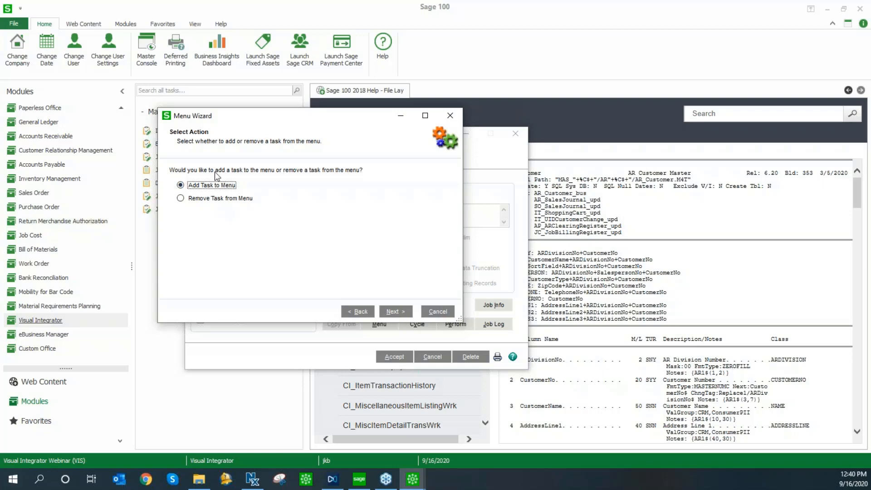
click(400, 314)
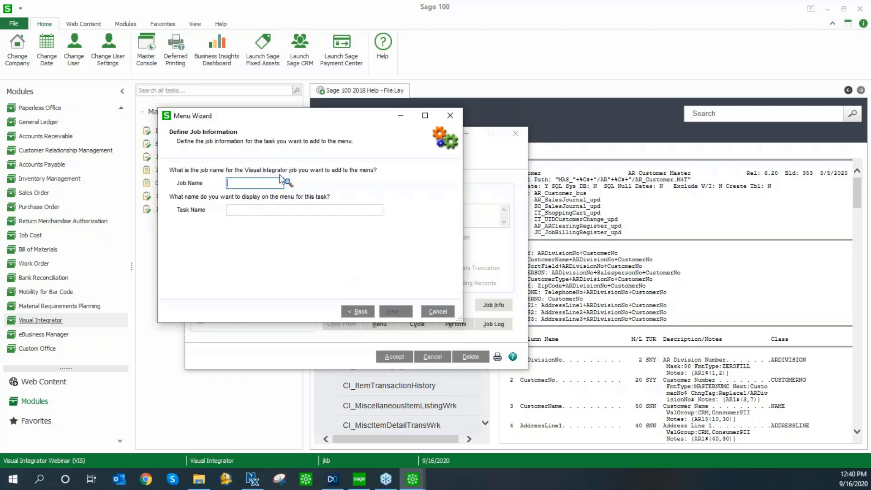
click(288, 182)
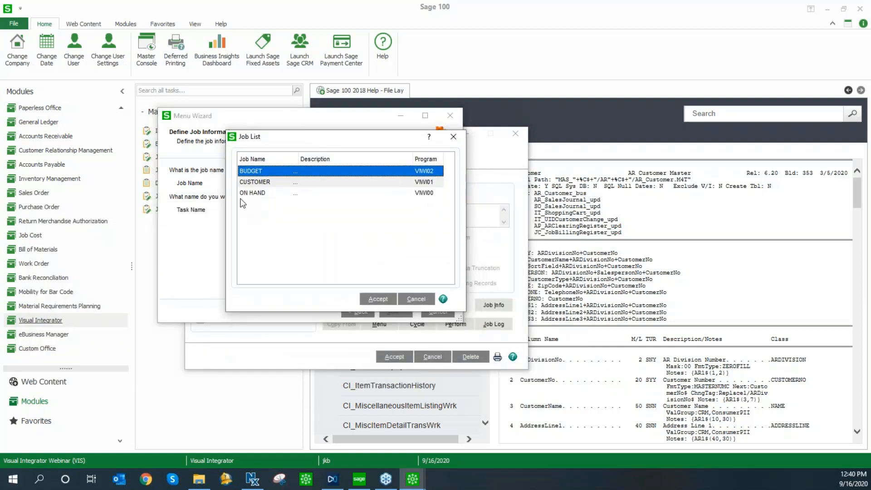
double_click(252, 175)
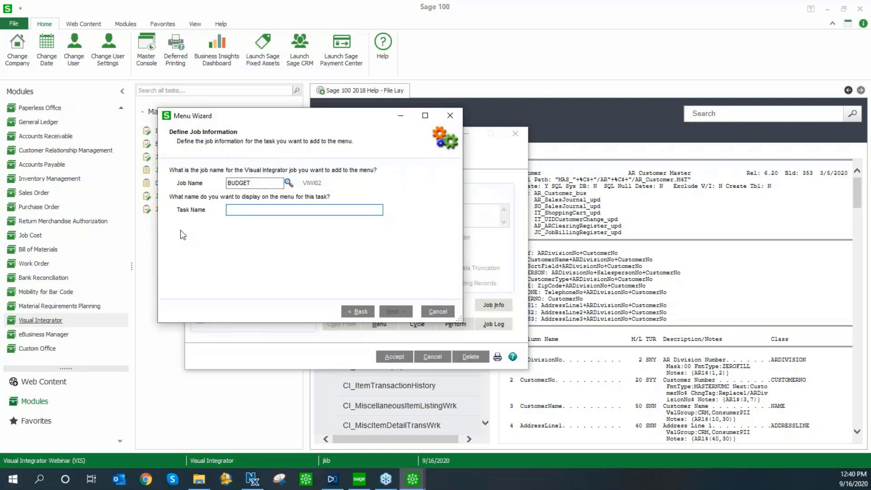
text(Yearly Budget Import)
key(Tab)
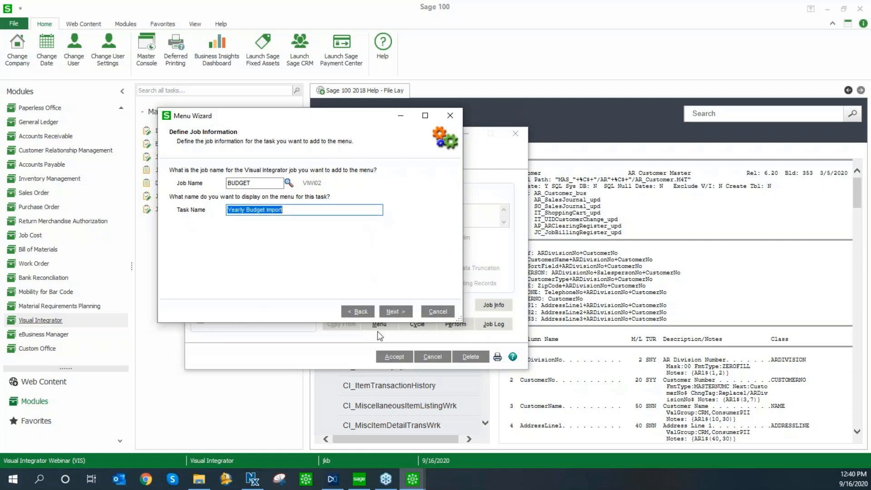
Give the All Access role access to the new task, finish the Menu Wizard, and save the BUDGET job
click(393, 312)
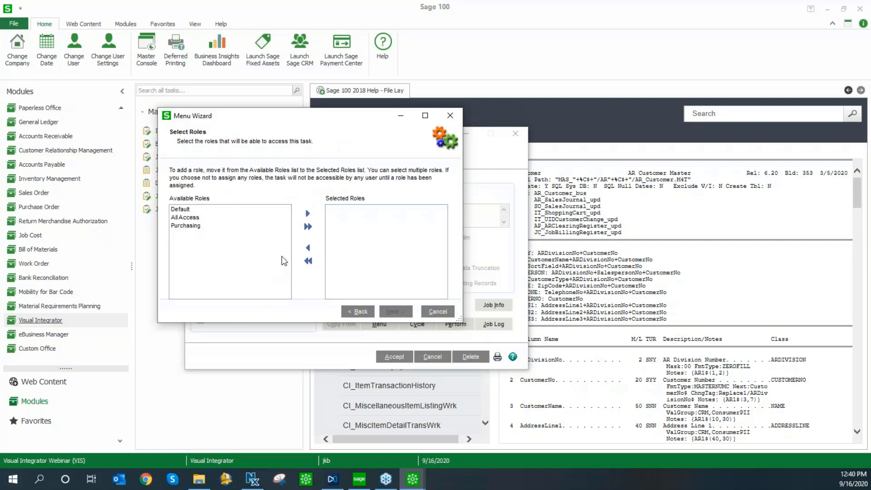
click(185, 220)
double_click(185, 217)
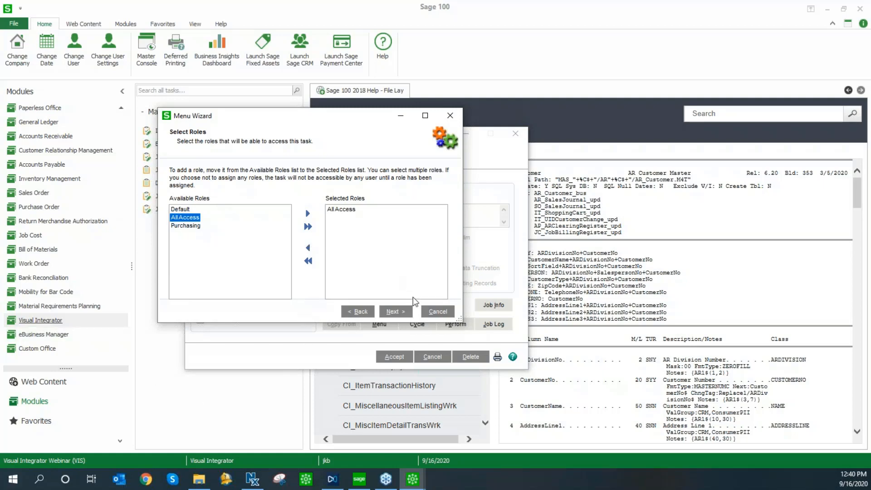
click(401, 315)
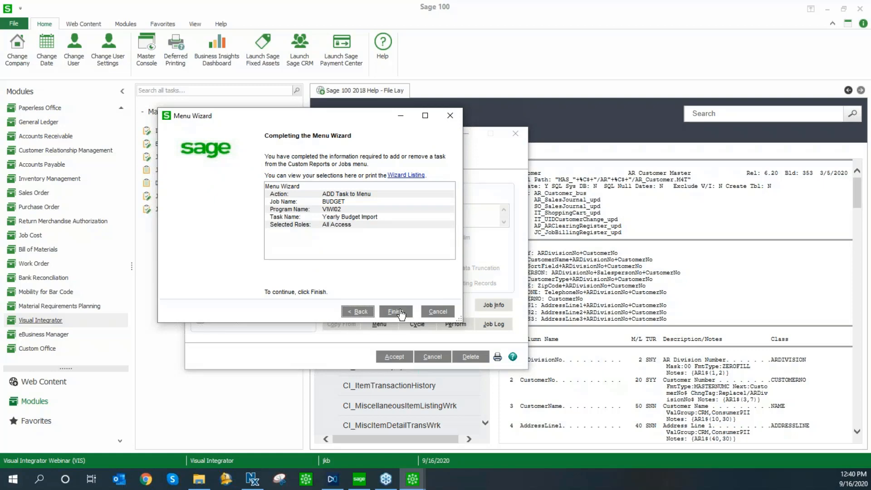
click(399, 313)
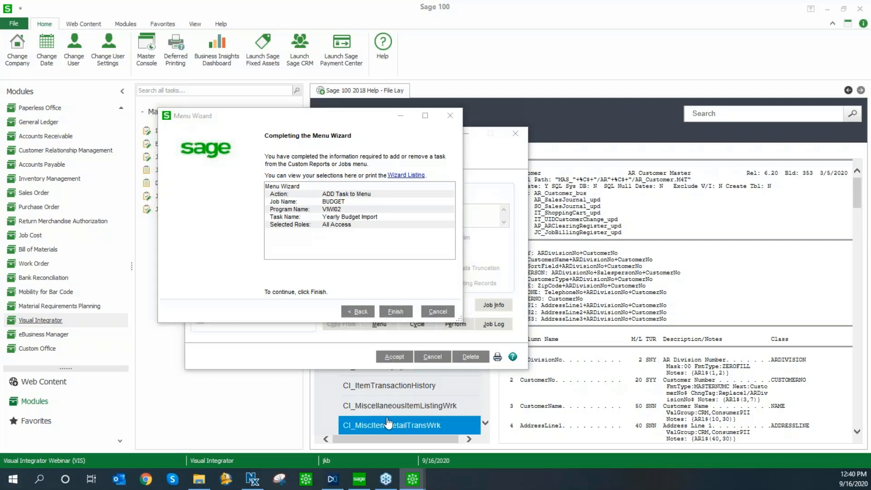
click(395, 356)
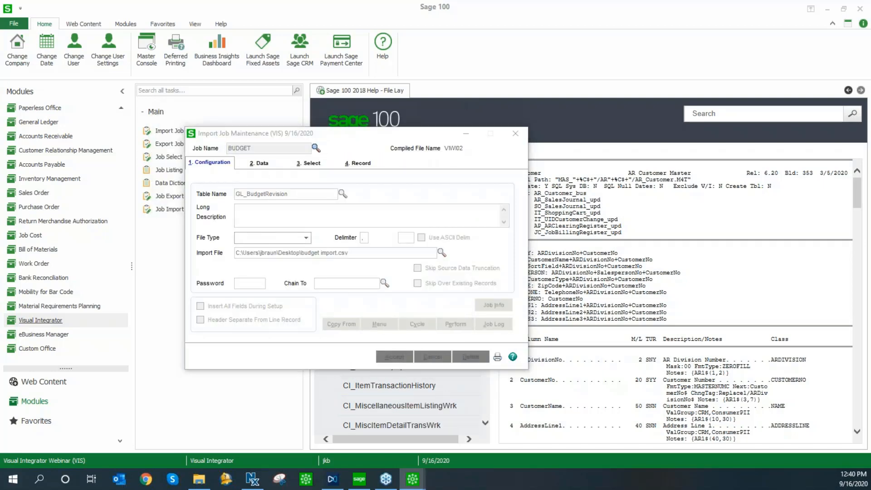
Reload the Visual Integrator task list and open the Yearly Budget Import job at its fiscal year prompt
click(54, 251)
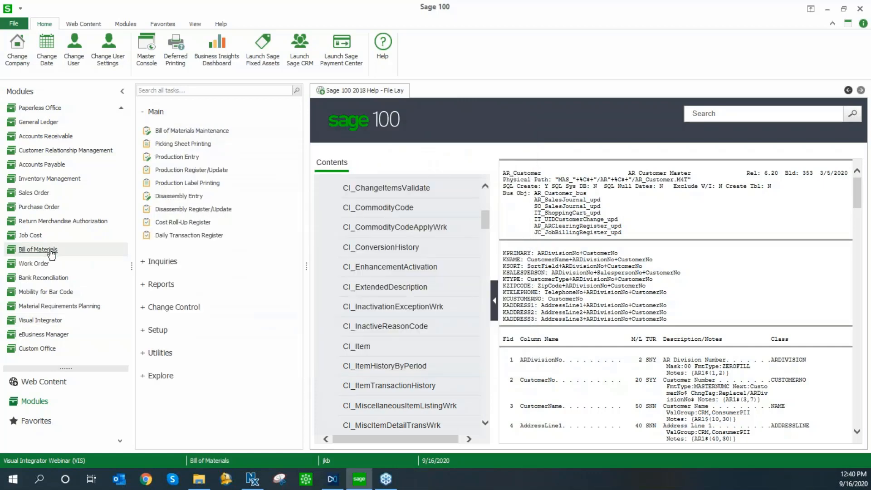
click(53, 321)
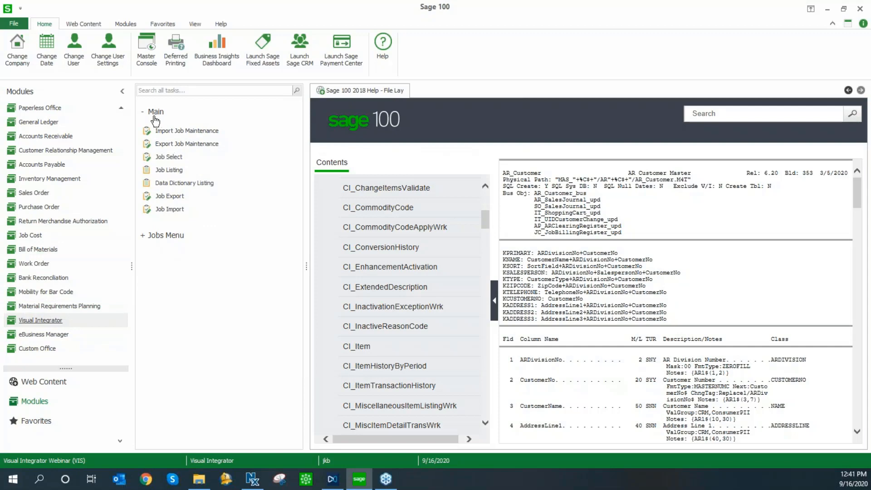
click(143, 236)
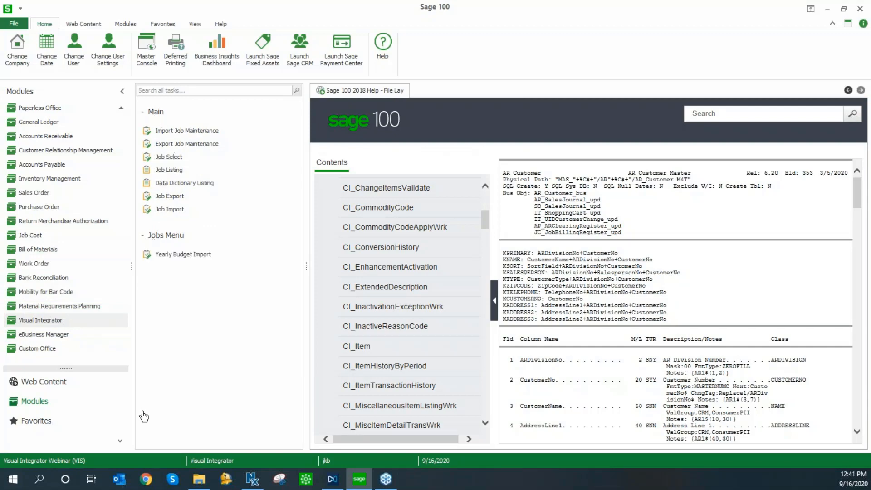
click(177, 255)
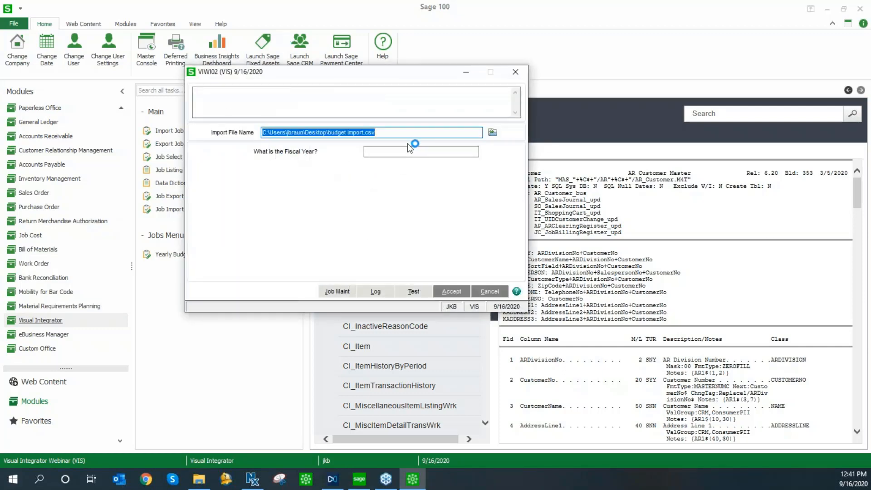
click(384, 153)
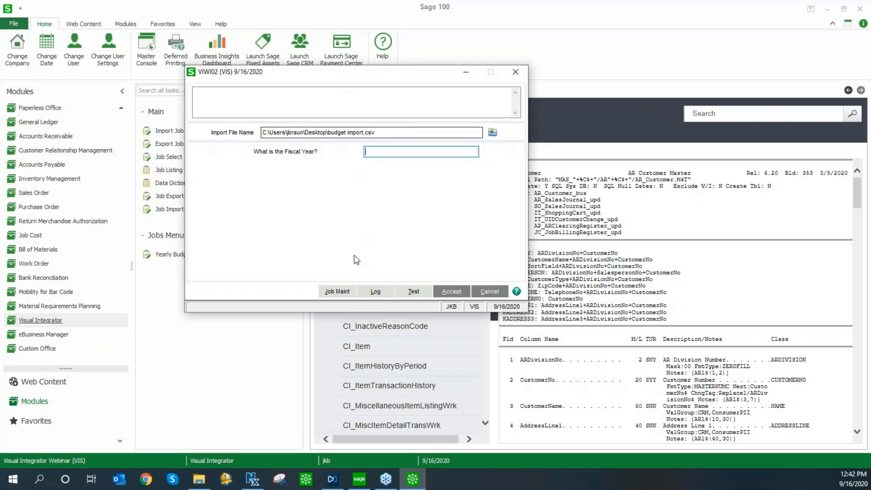
click(349, 427)
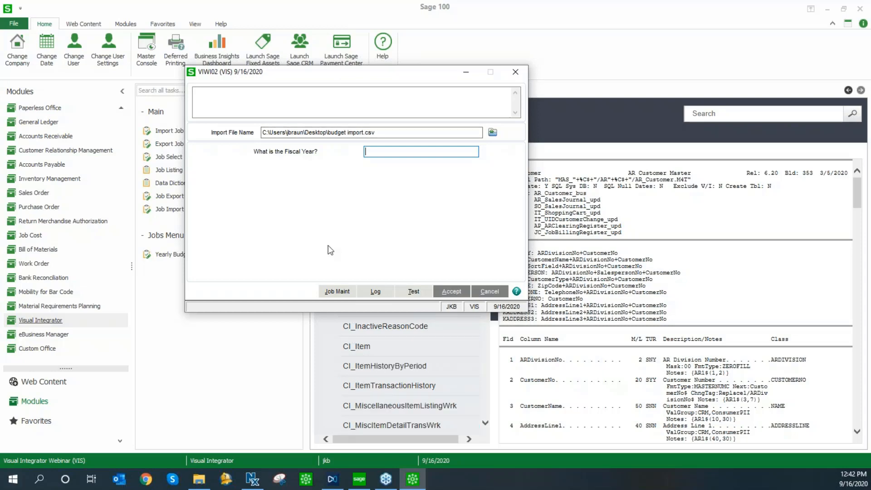